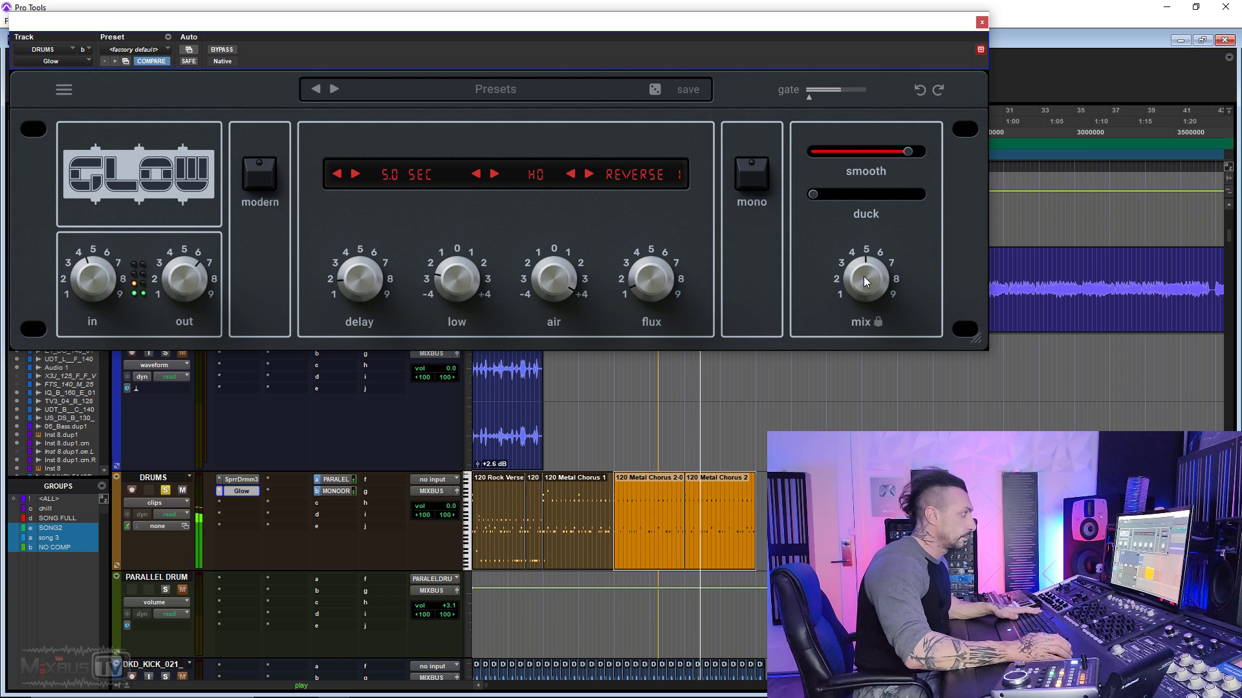
# Step: Raise the drum reverb's duck slightly, drop smooth to zero for comparison, and bring smooth back up to 86%
pyautogui.moveTo(813, 195); pyautogui.dragTo(842, 202)
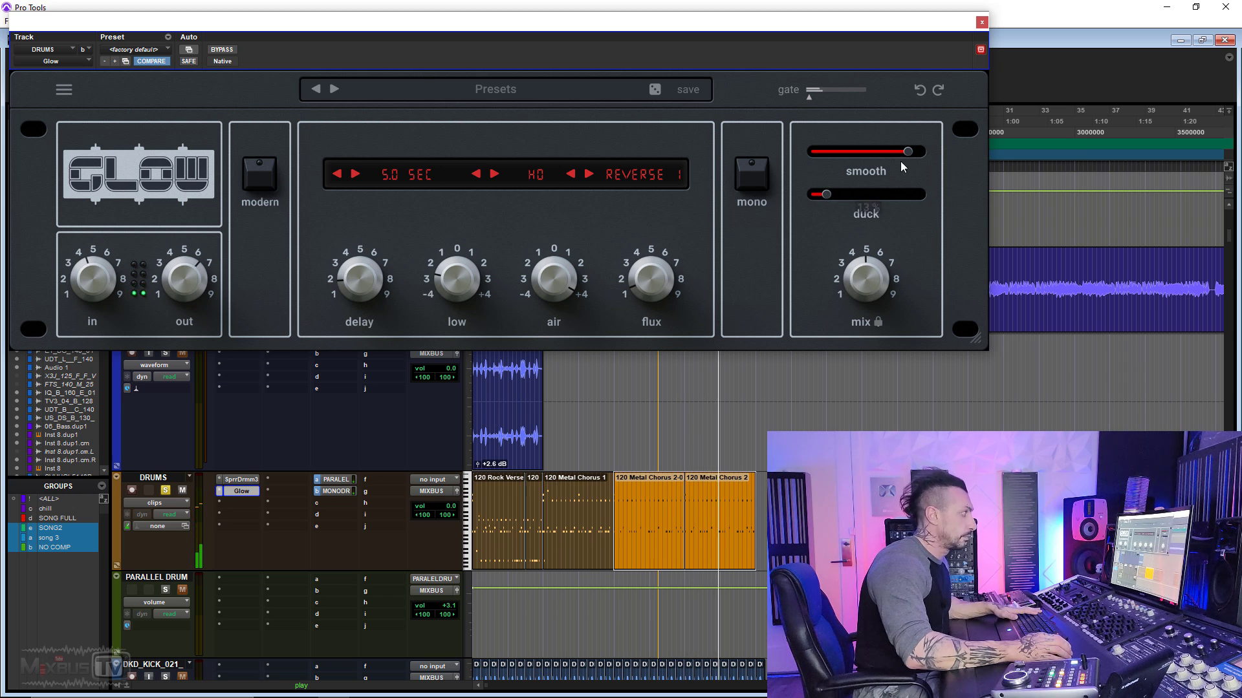
pyautogui.moveTo(900, 160); pyautogui.dragTo(773, 158)
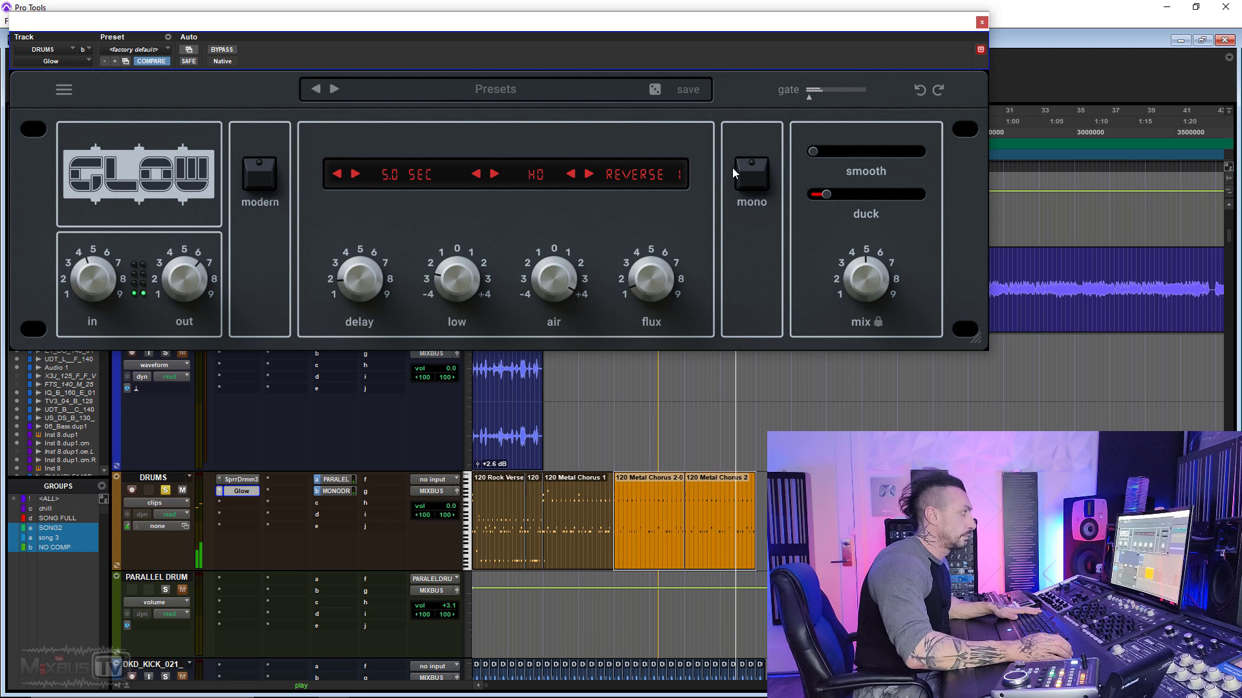
pyautogui.moveTo(809, 149); pyautogui.dragTo(993, 162)
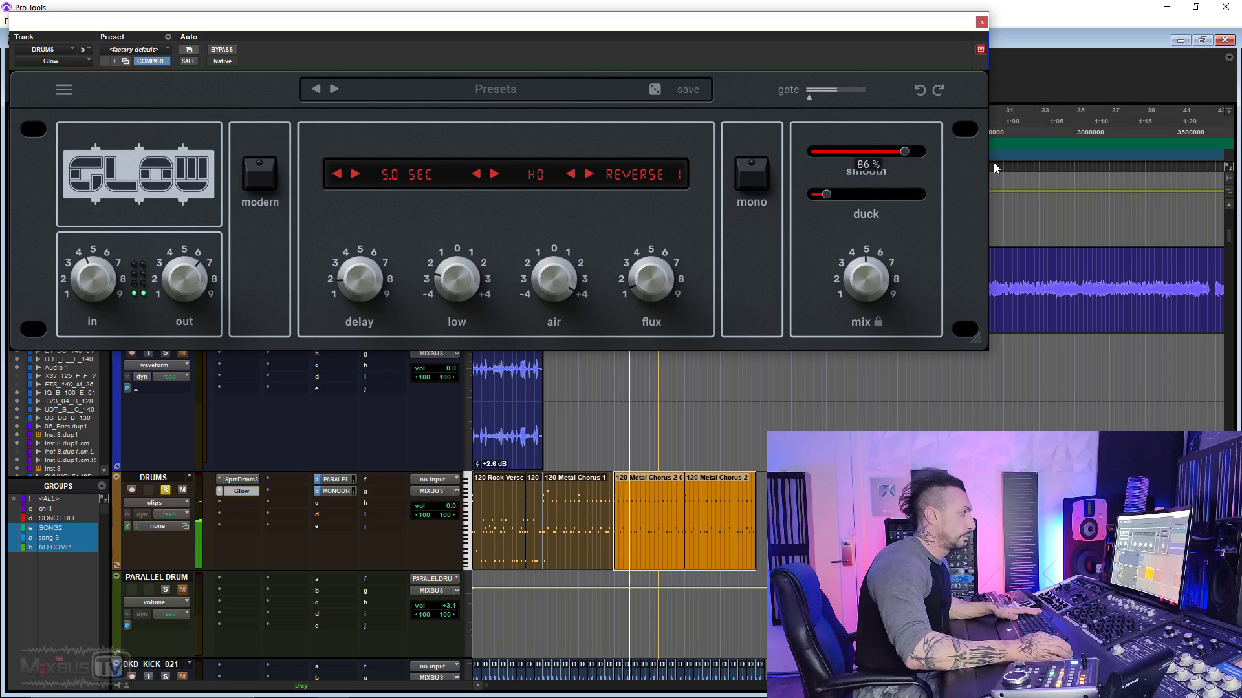
pyautogui.click(634, 174)
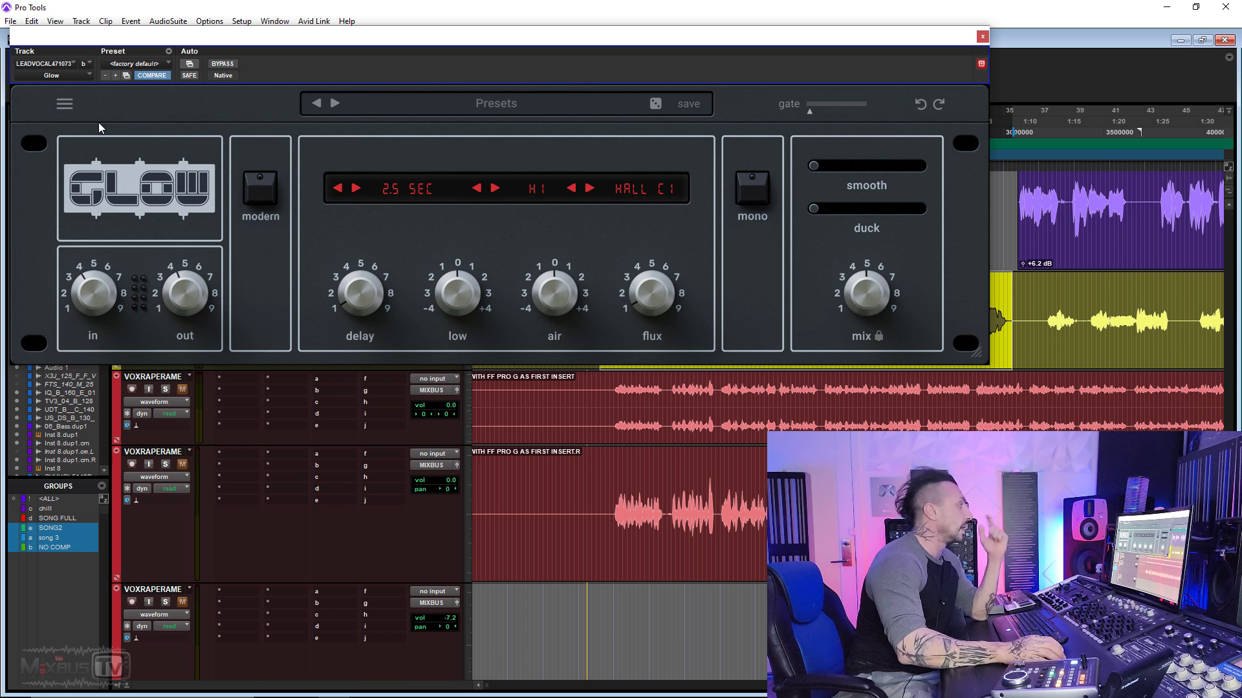
# Step: Try the Studio Blue and Radical Pink themes on the reverb plugin and turn on Delay Sync
pyautogui.click(64, 104)
pyautogui.click(144, 161)
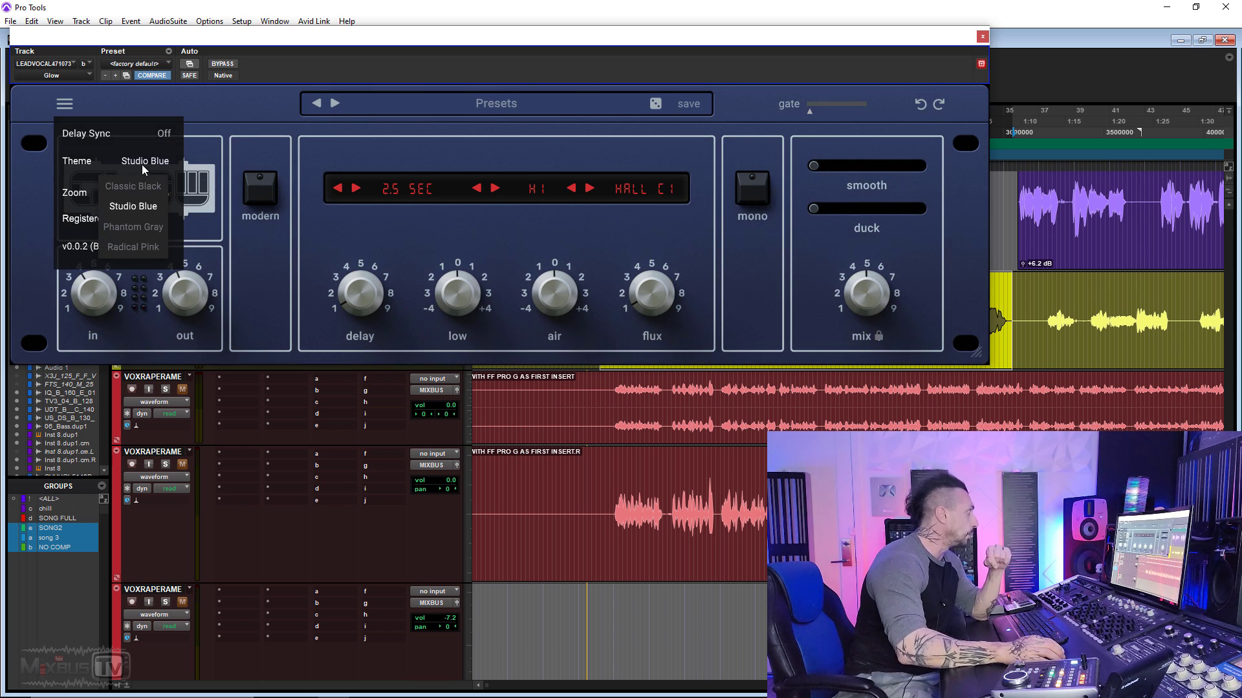
pyautogui.click(142, 165)
pyautogui.moveTo(137, 164)
pyautogui.click(147, 246)
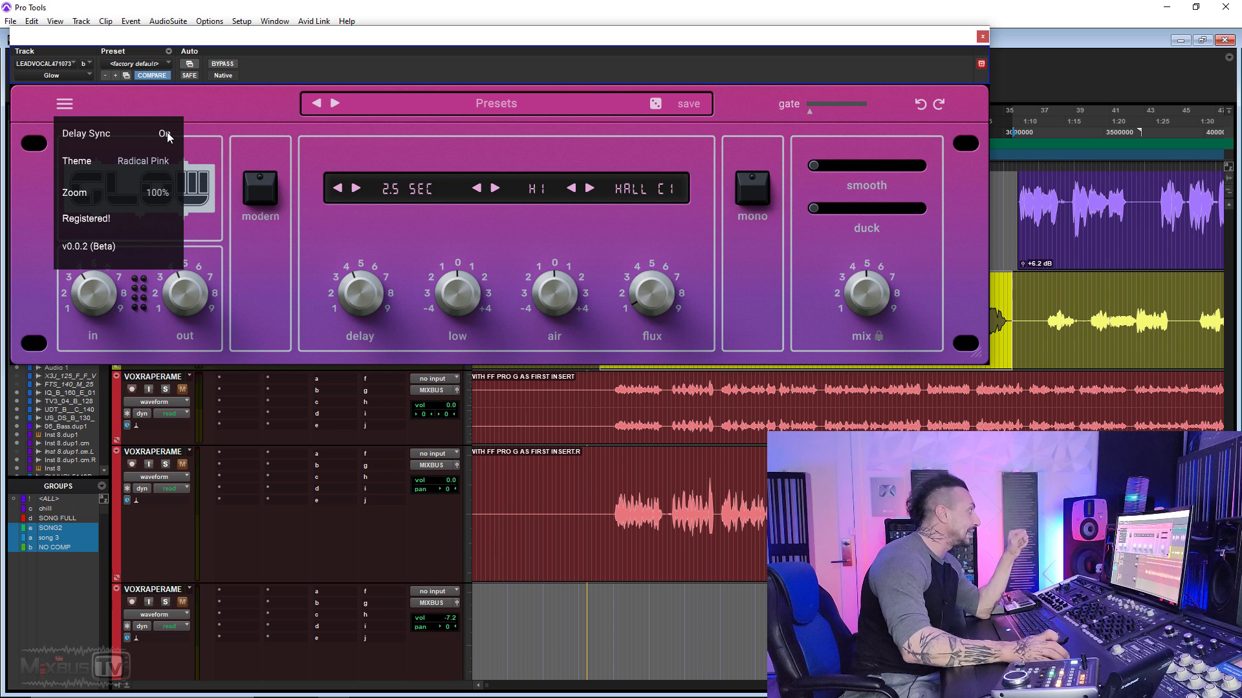
pyautogui.click(282, 210)
pyautogui.moveTo(357, 314)
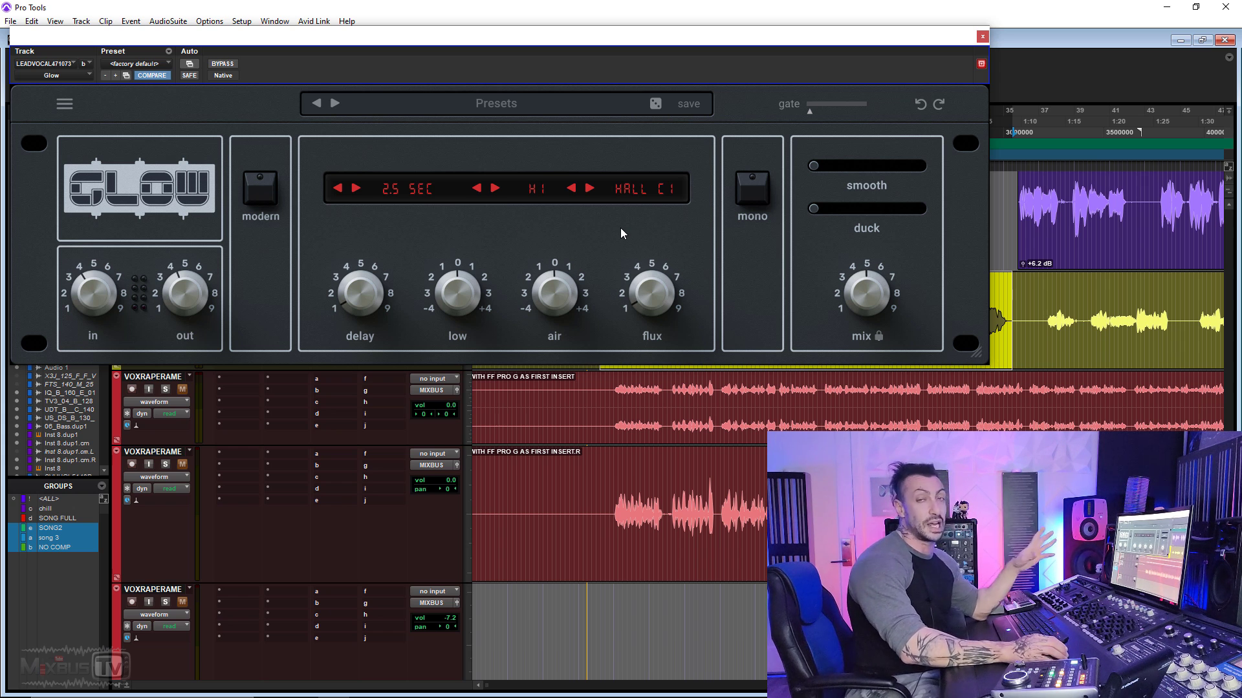
# Step: Look through the reverb algorithms and the H variations of Hall C1, and select the Ambience algorithm
pyautogui.click(634, 195)
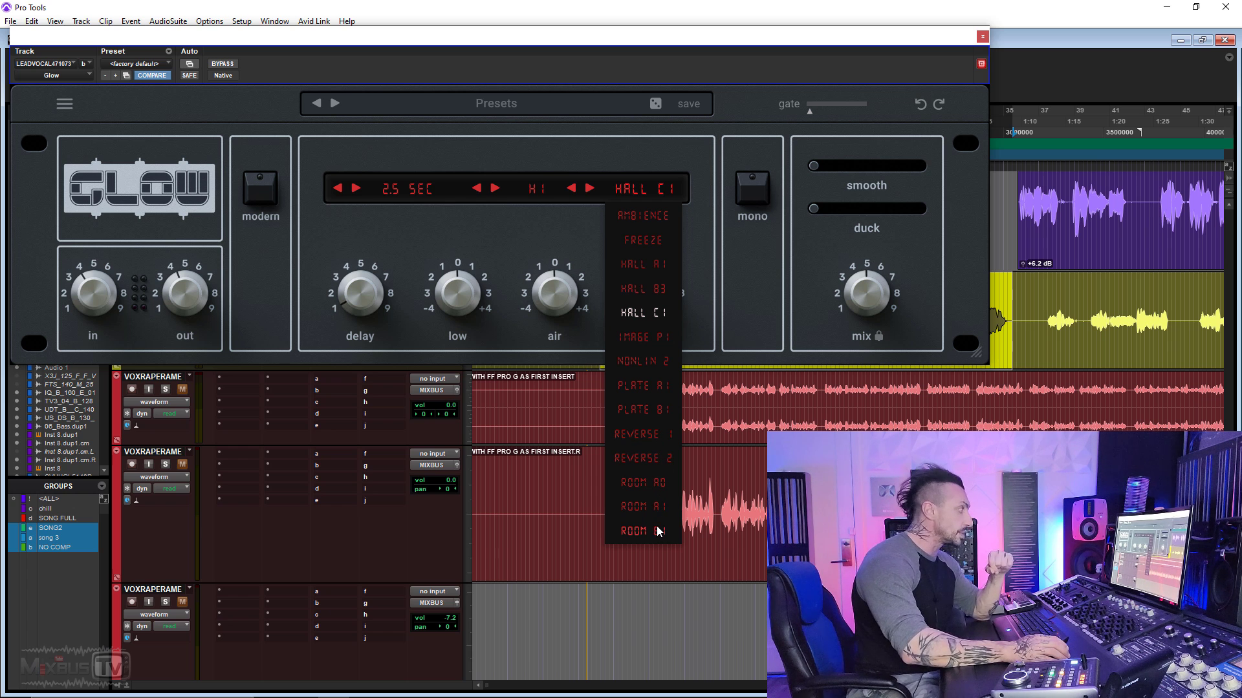
pyautogui.click(528, 192)
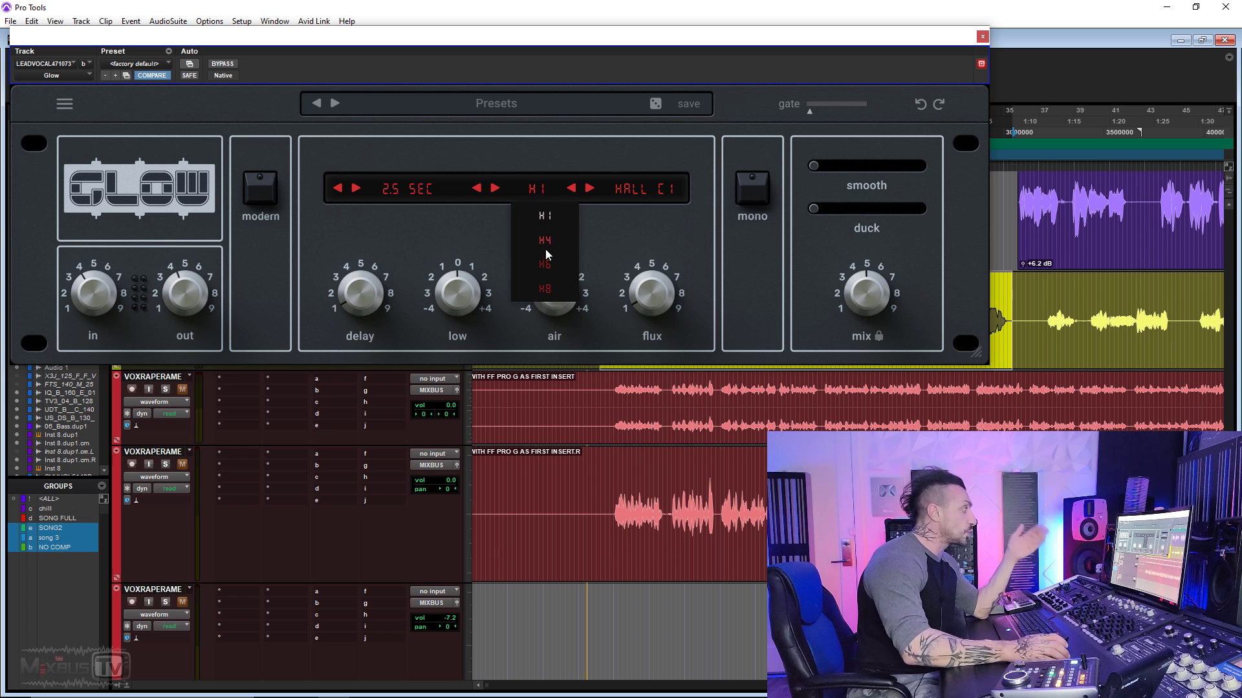
pyautogui.click(643, 188)
pyautogui.click(643, 215)
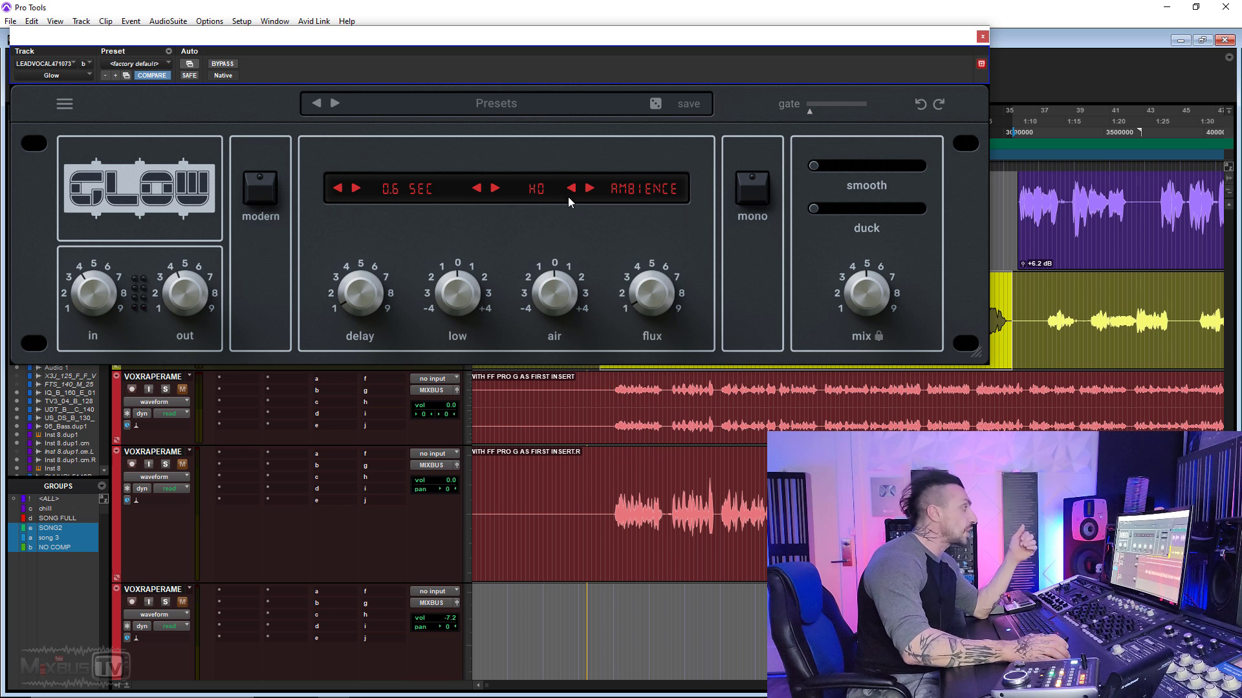
# Step: Review the H variations and decay times offered for Ambience, and raise smooth towards its maximum
pyautogui.click(542, 192)
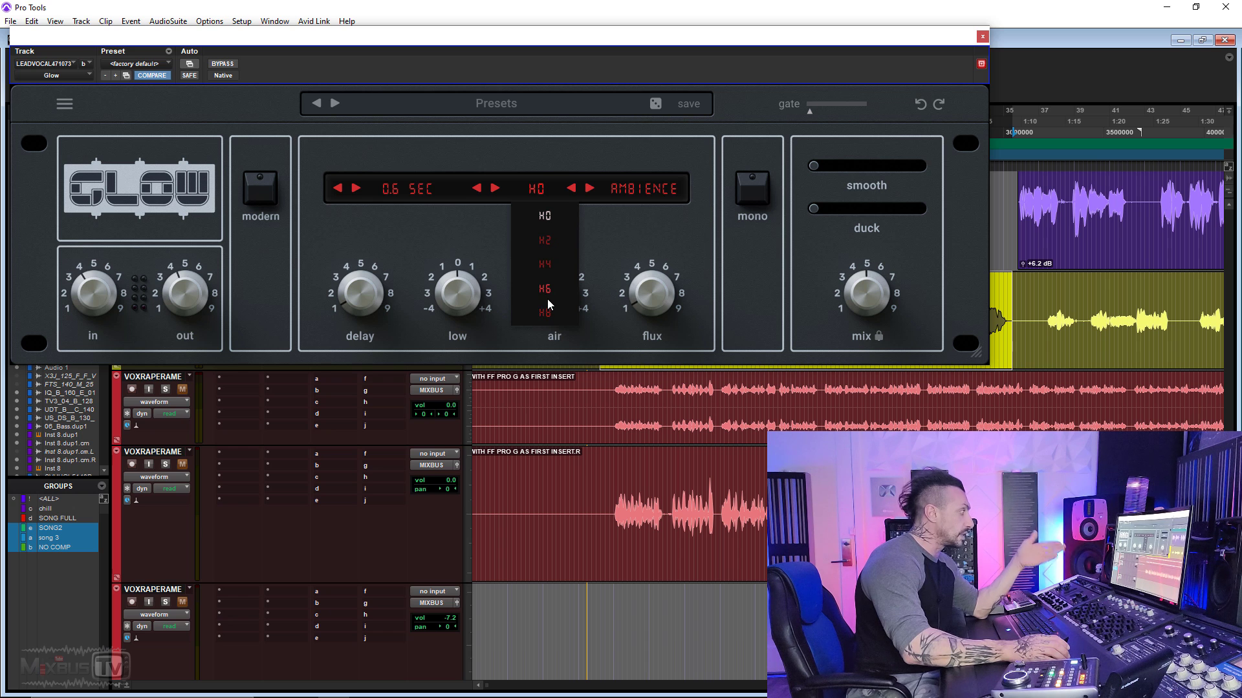
pyautogui.click(398, 193)
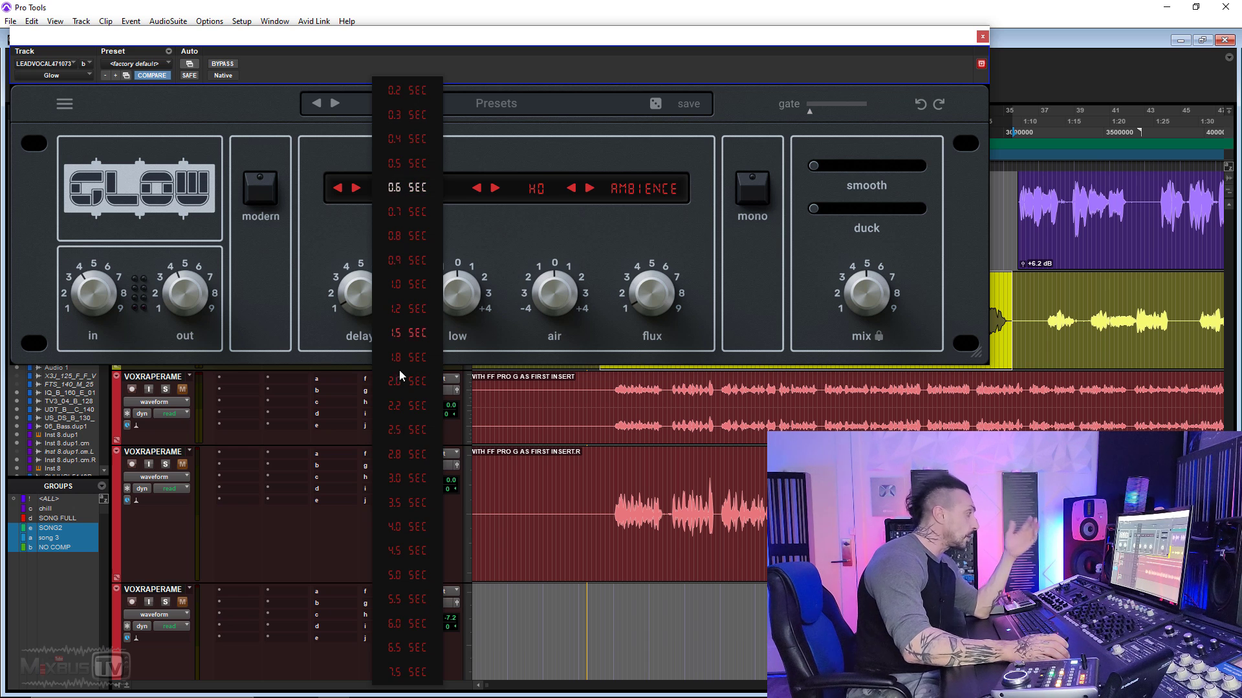
pyautogui.click(544, 229)
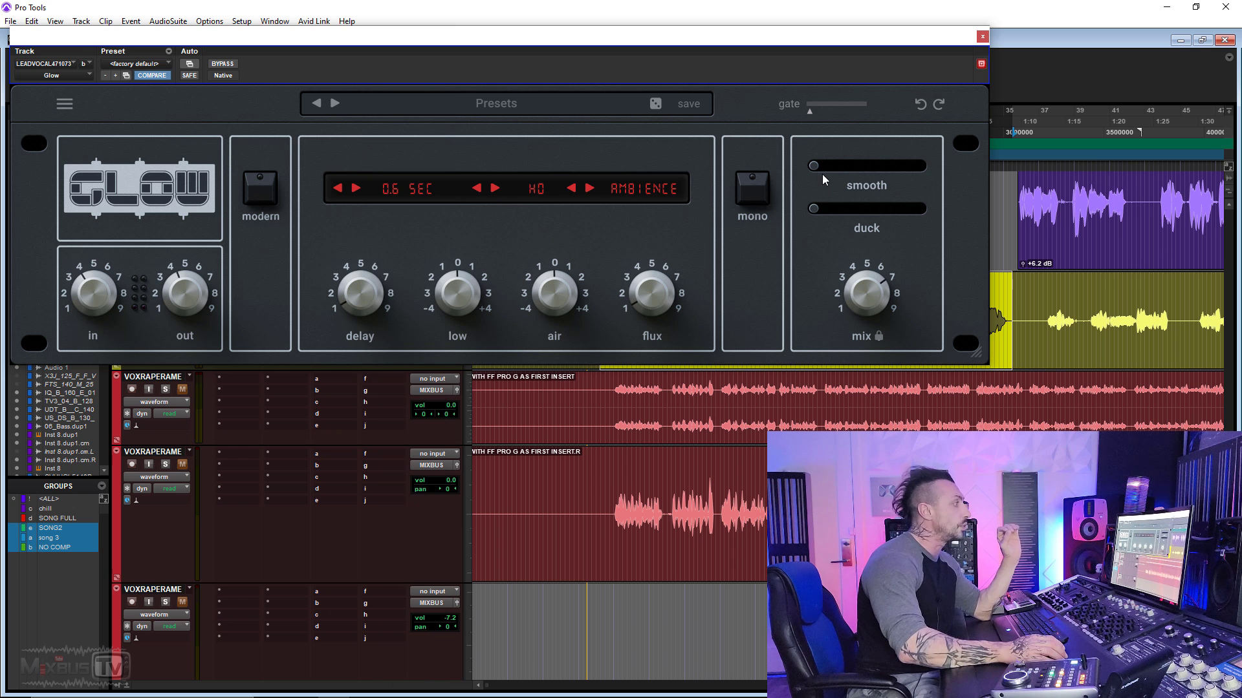
pyautogui.click(544, 193)
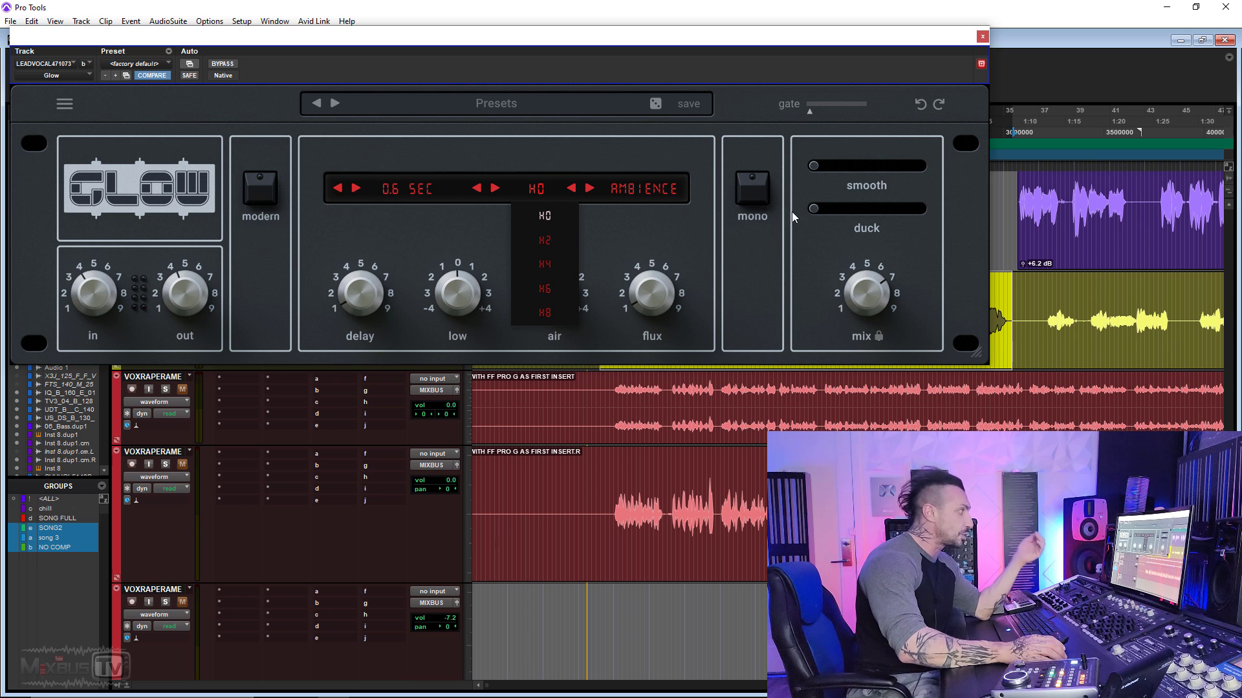
pyautogui.click(797, 243)
pyautogui.moveTo(816, 165); pyautogui.dragTo(958, 163)
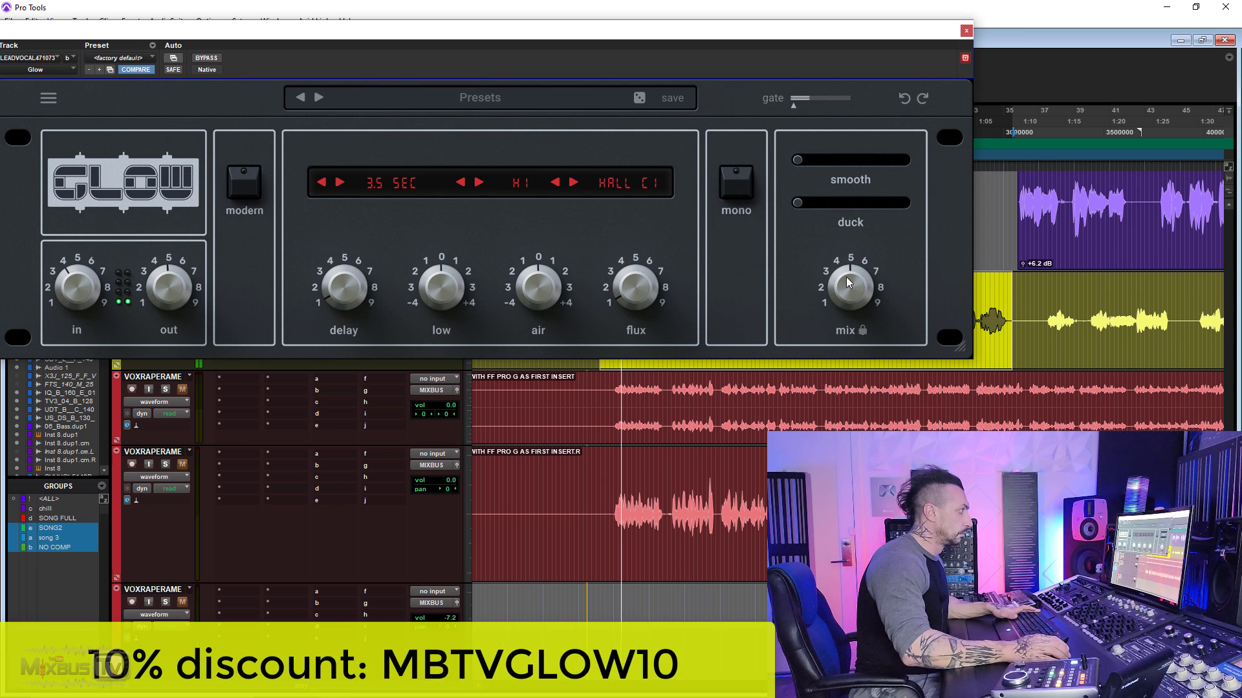
# Step: Switch the lead vocal's Hall C1 reverb to the H4 variation and raise its mix to 68%
pyautogui.moveTo(842, 289); pyautogui.dragTo(844, 264)
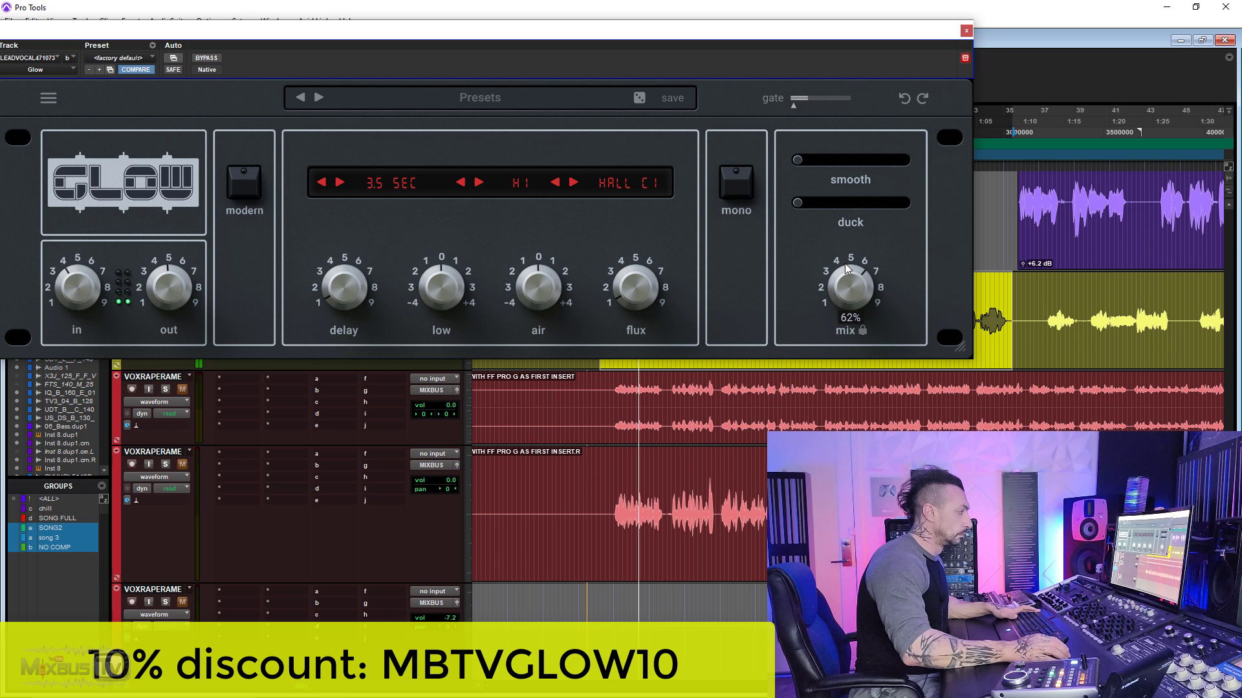
pyautogui.click(521, 183)
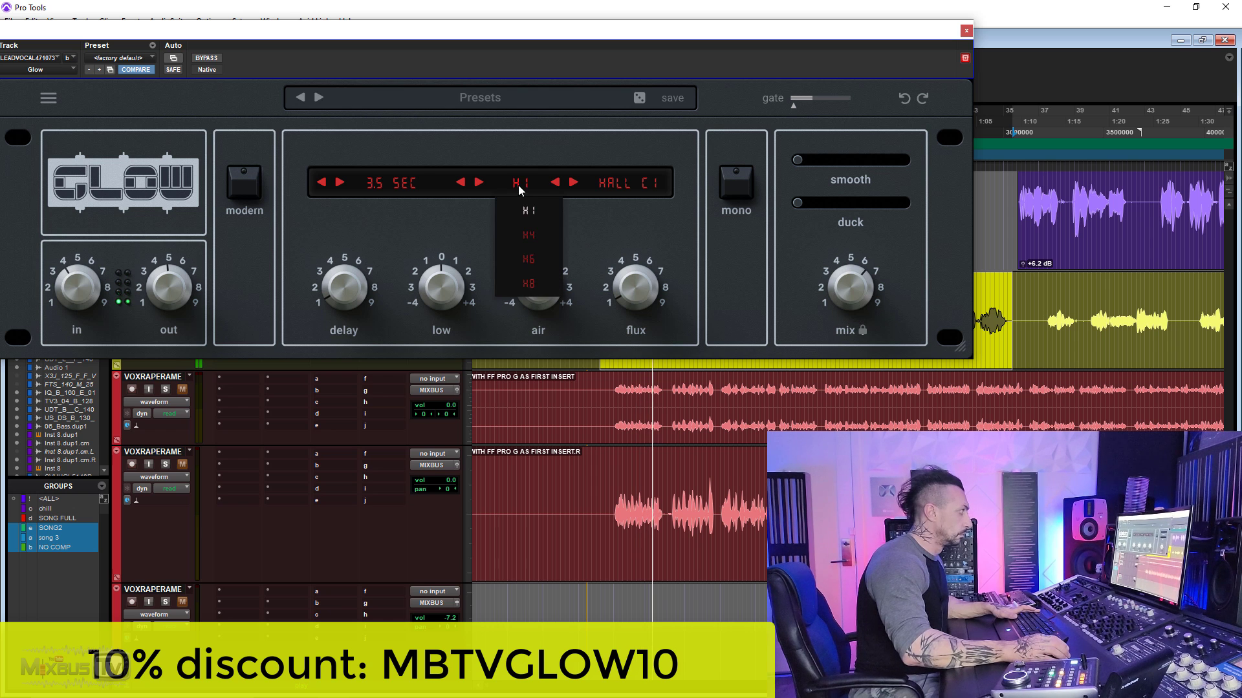
pyautogui.click(529, 236)
pyautogui.moveTo(845, 292); pyautogui.dragTo(844, 280)
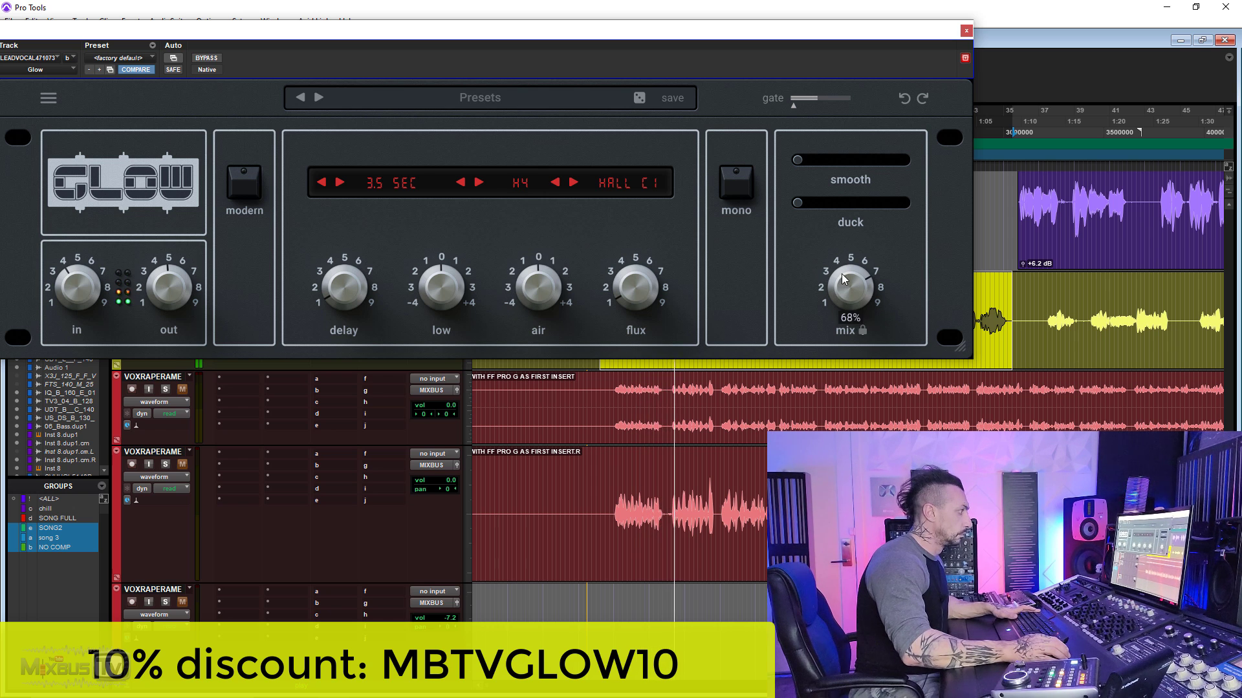
# Step: Audition the H6 and H8 variations of Hall C1 on the vocal, and return to H1
pyautogui.click(521, 184)
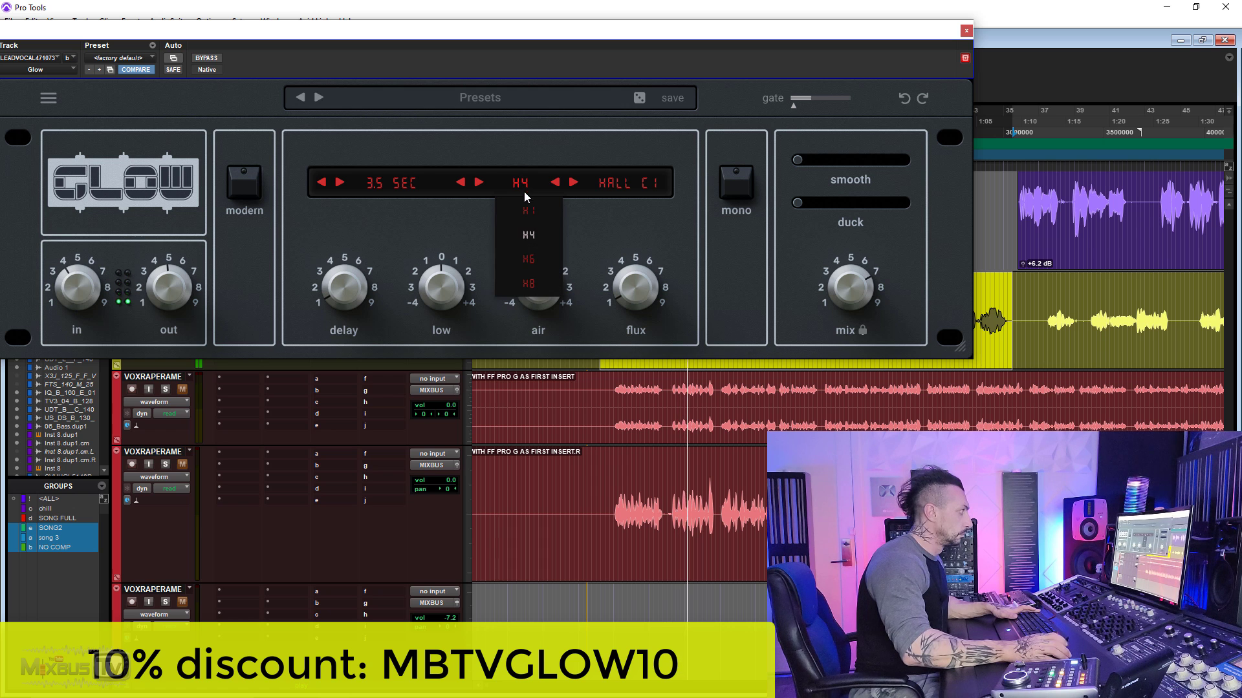
pyautogui.click(533, 258)
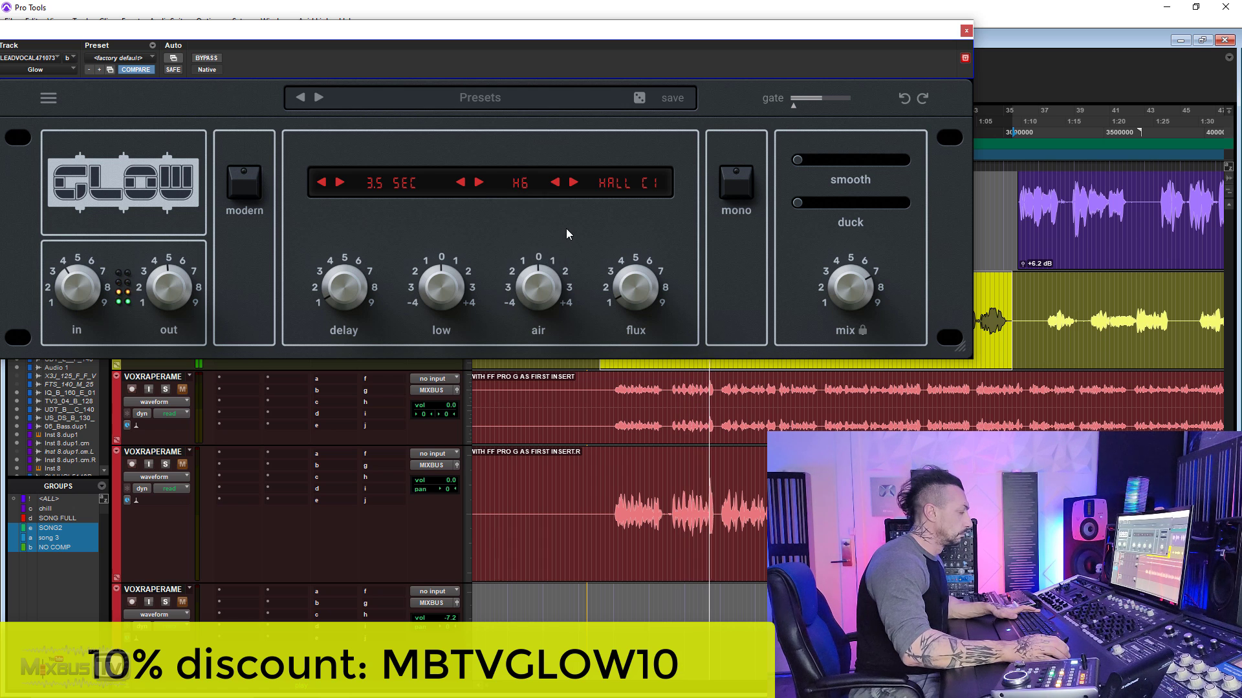
pyautogui.click(522, 187)
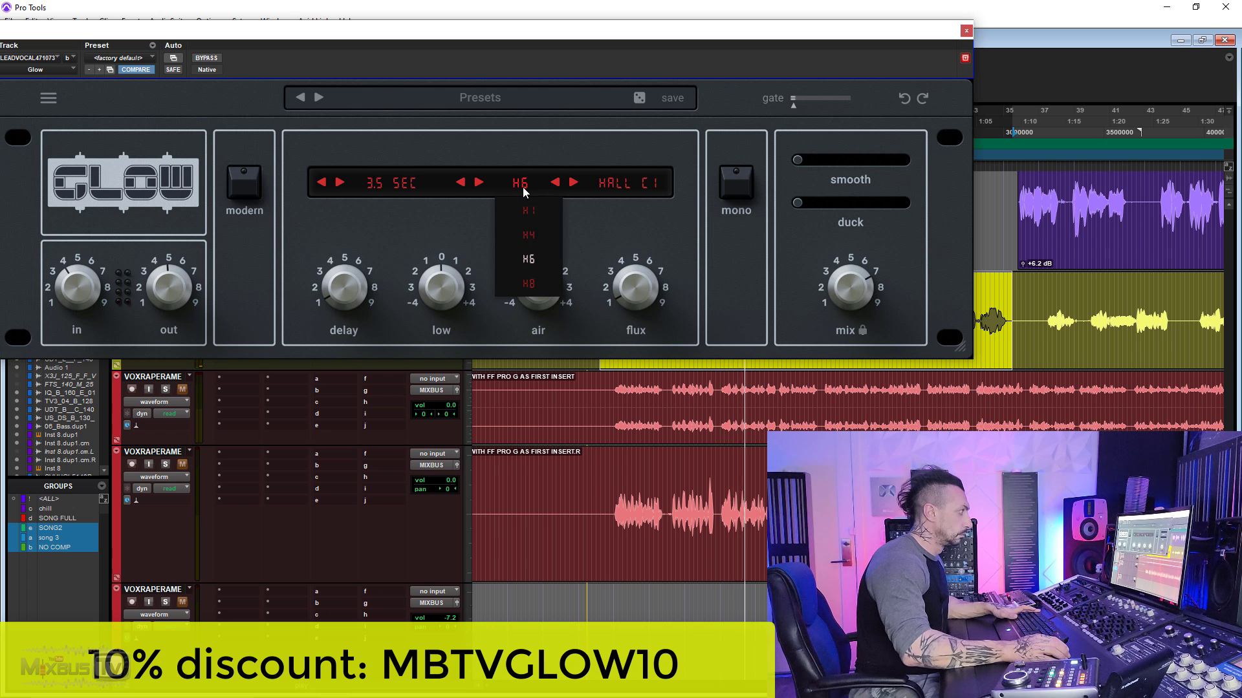
pyautogui.click(529, 284)
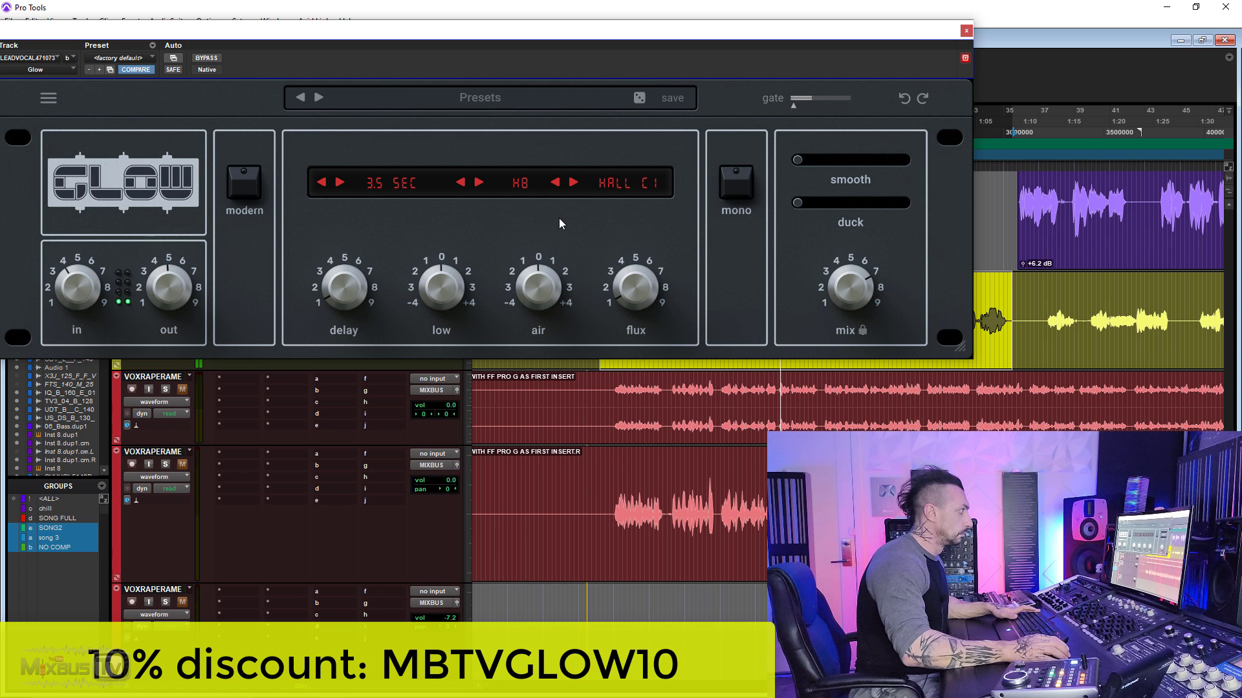
pyautogui.click(519, 188)
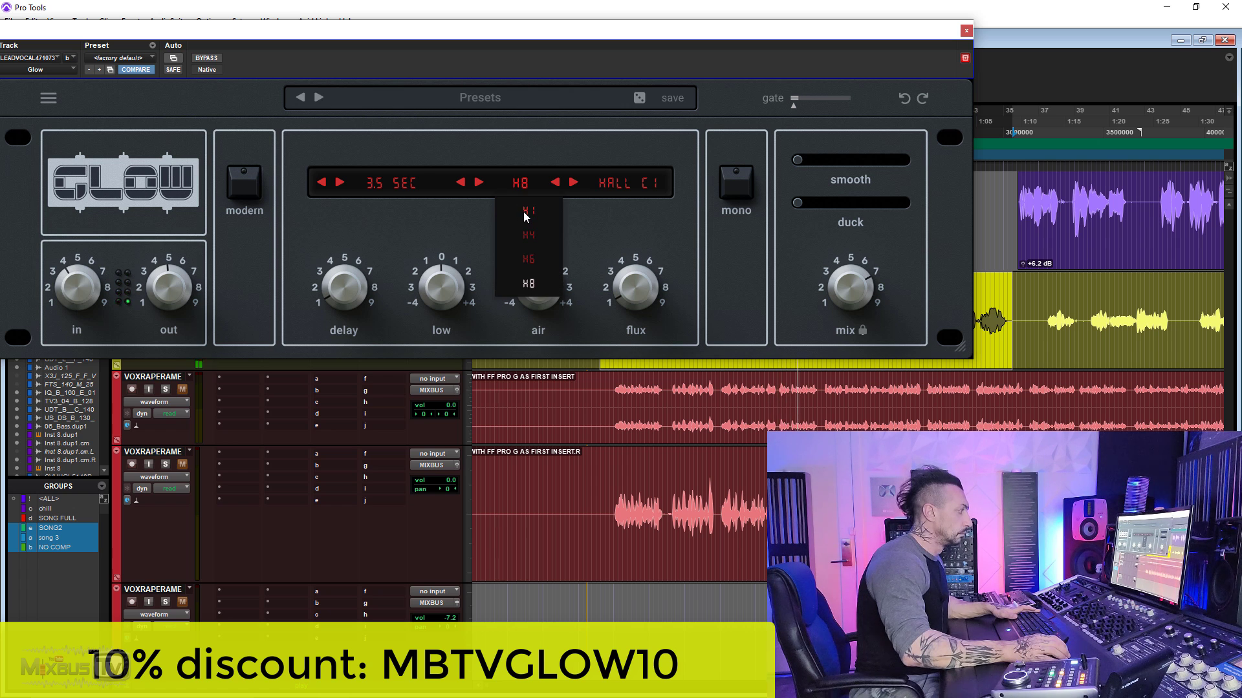
pyautogui.click(525, 213)
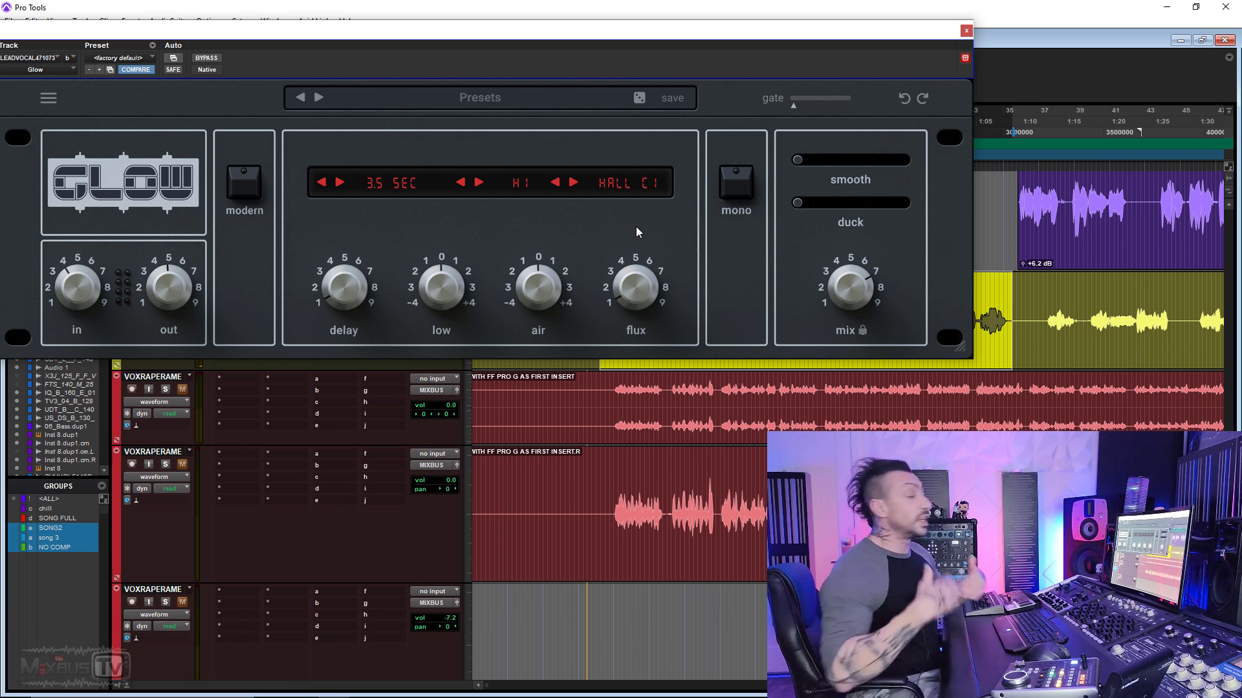
pyautogui.click(524, 183)
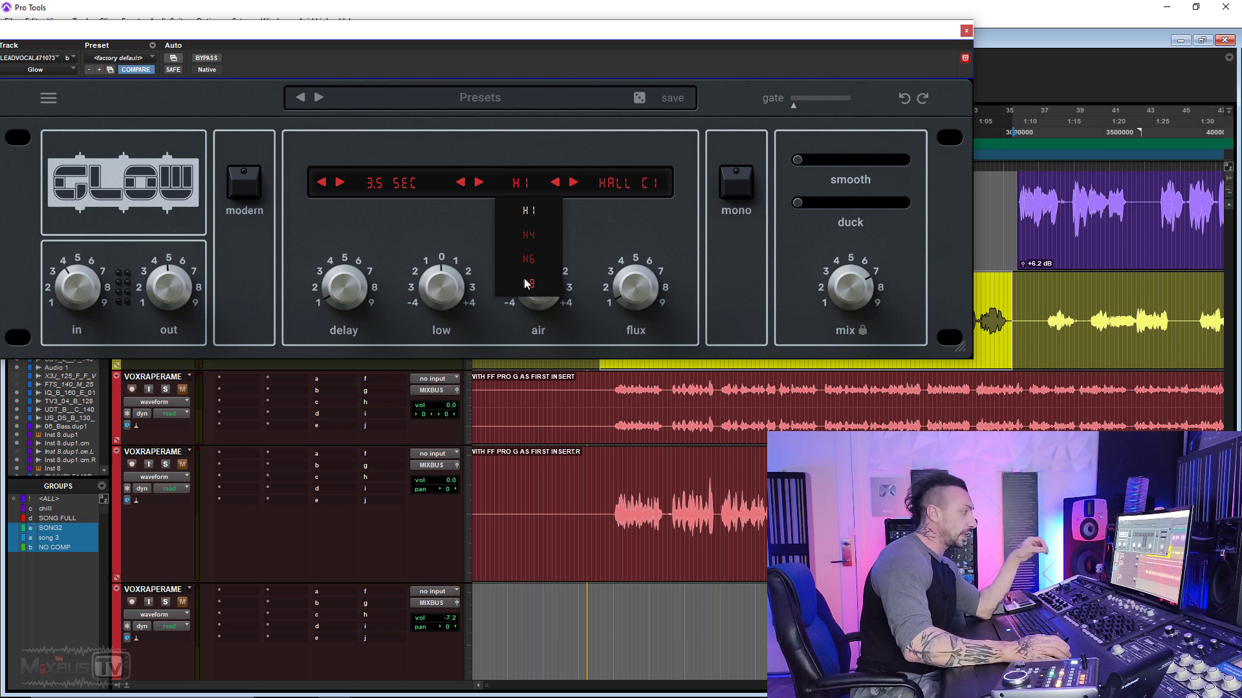
pyautogui.click(588, 239)
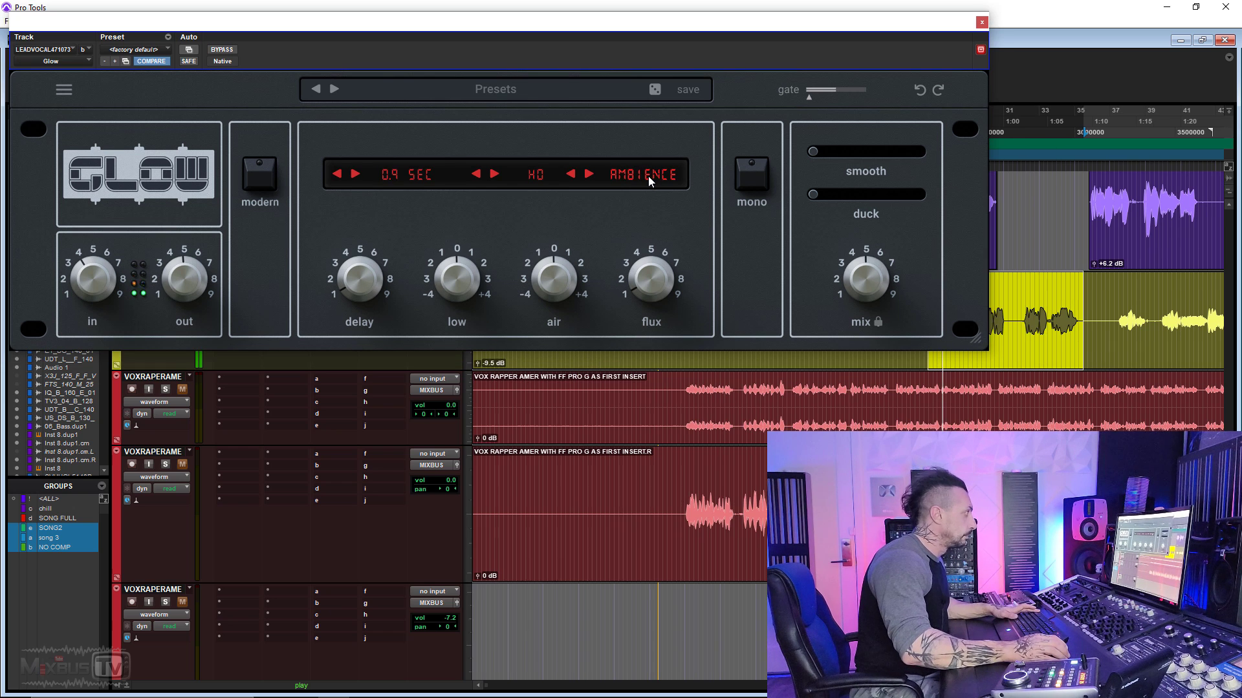
# Step: Set the Ambience reverb's decay time to 1.8 sec, flux to 49%, and duck to just under halfway
pyautogui.click(636, 176)
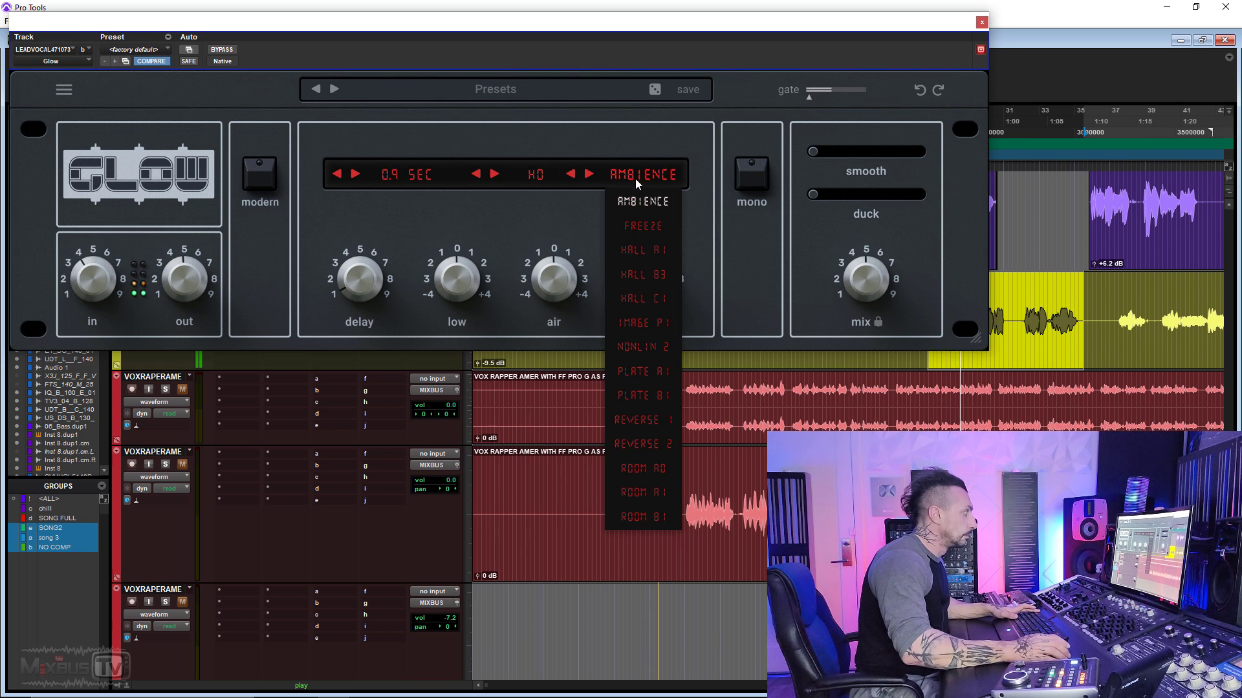
pyautogui.click(559, 213)
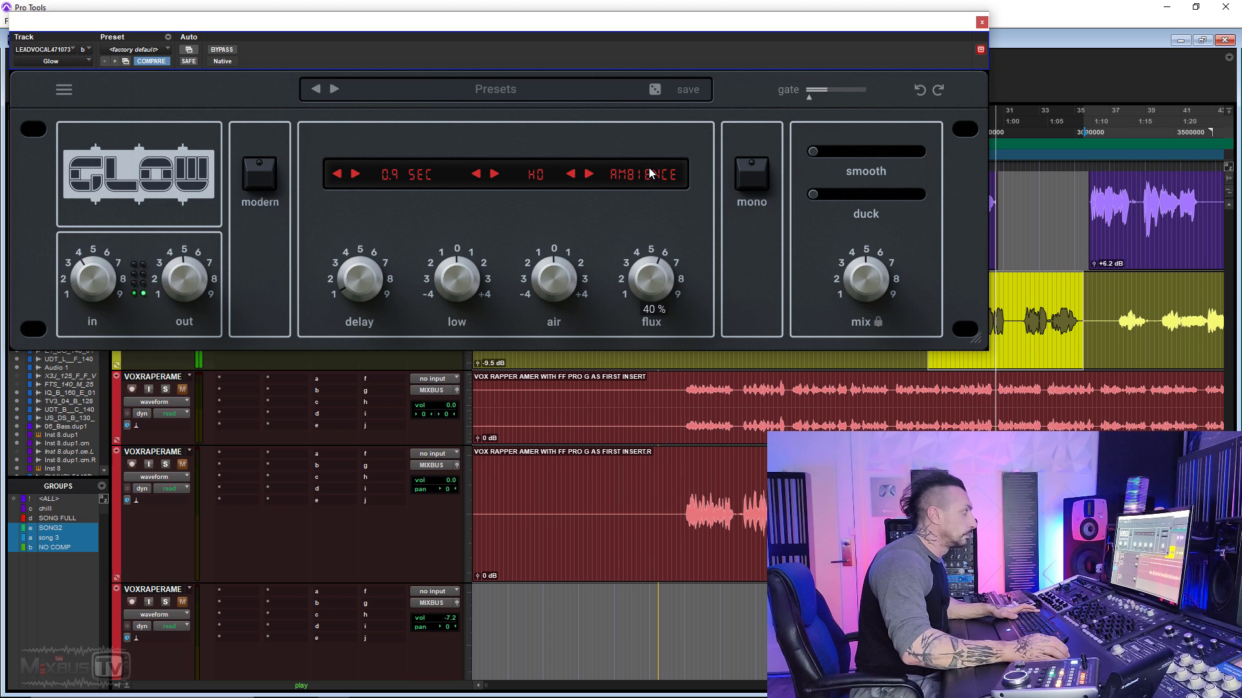
pyautogui.click(406, 174)
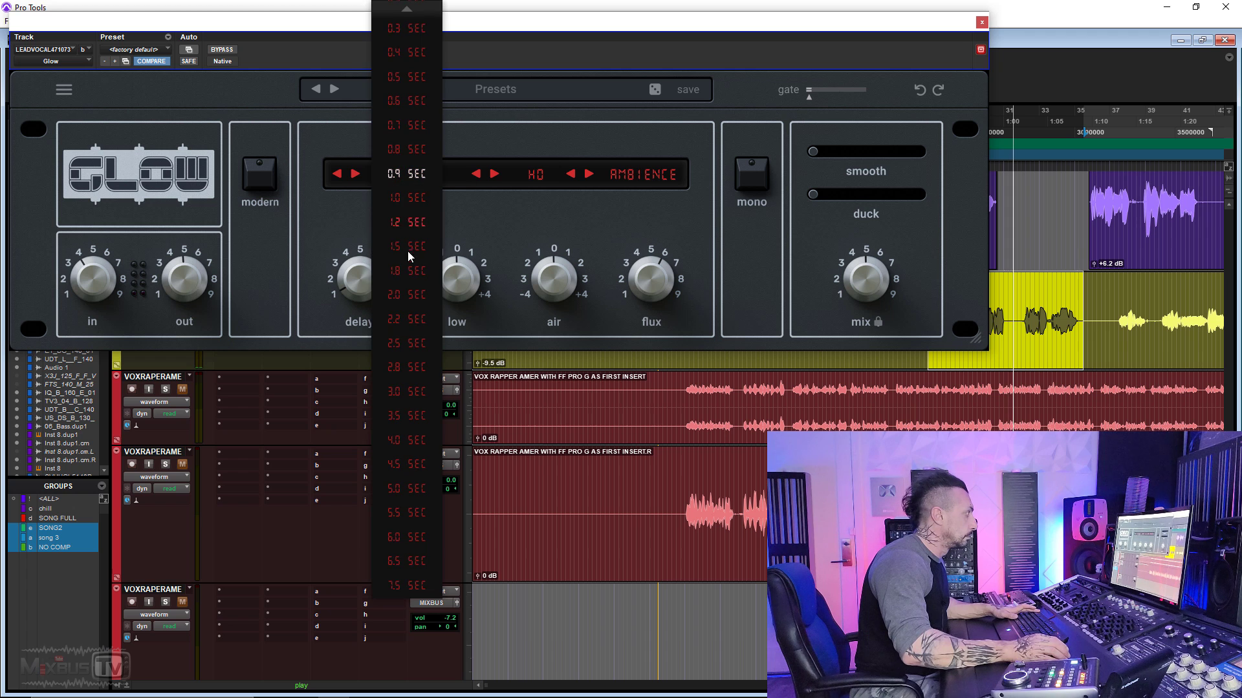
pyautogui.click(410, 271)
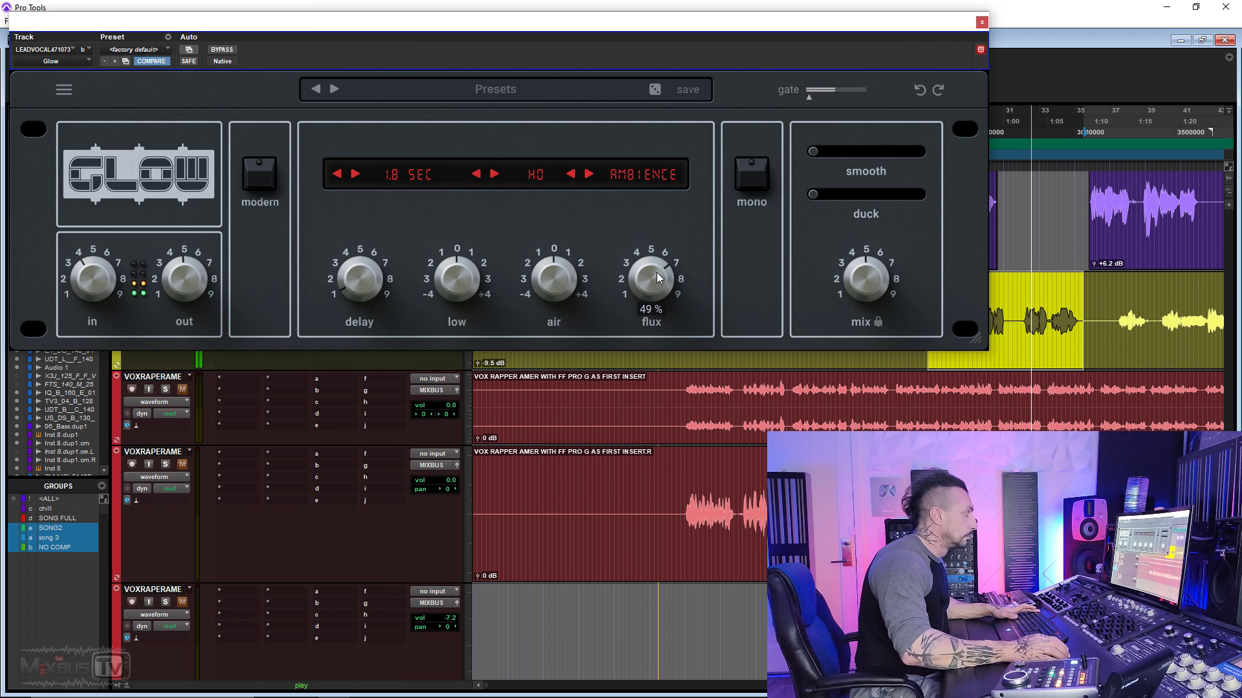
pyautogui.moveTo(813, 194); pyautogui.dragTo(886, 197)
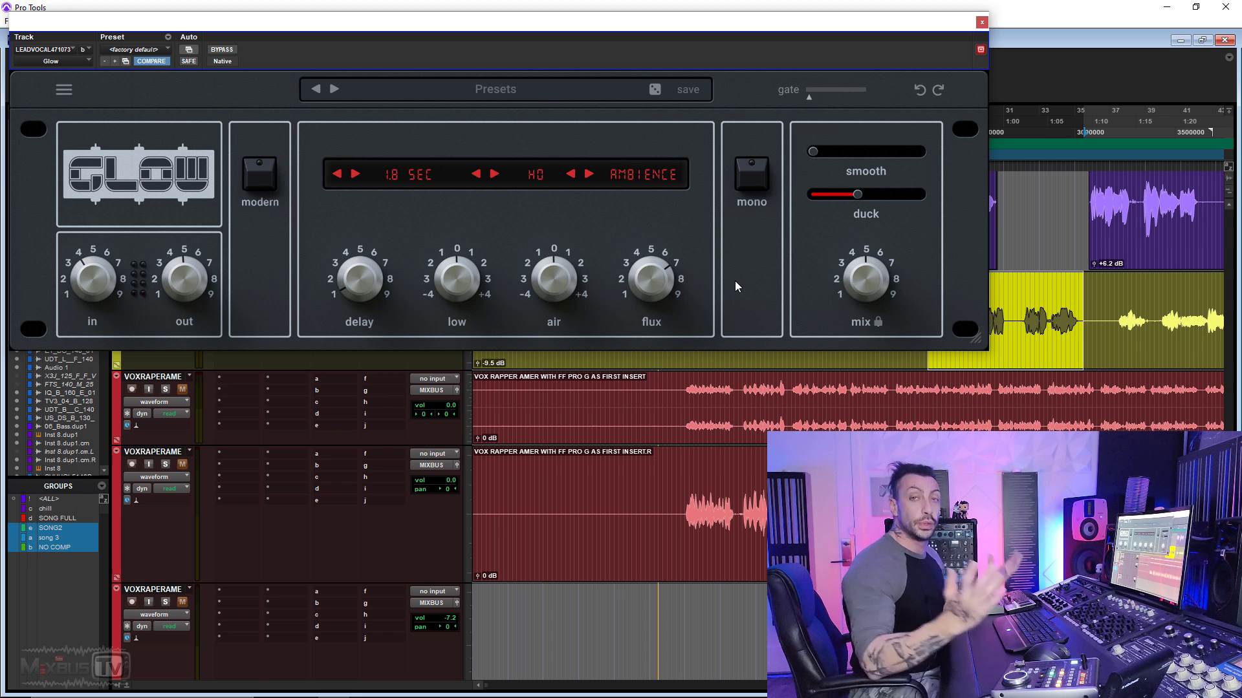
# Step: Change the vocal reverb to Plate A1 with a 1.5 sec decay time and start playback
pyautogui.click(646, 175)
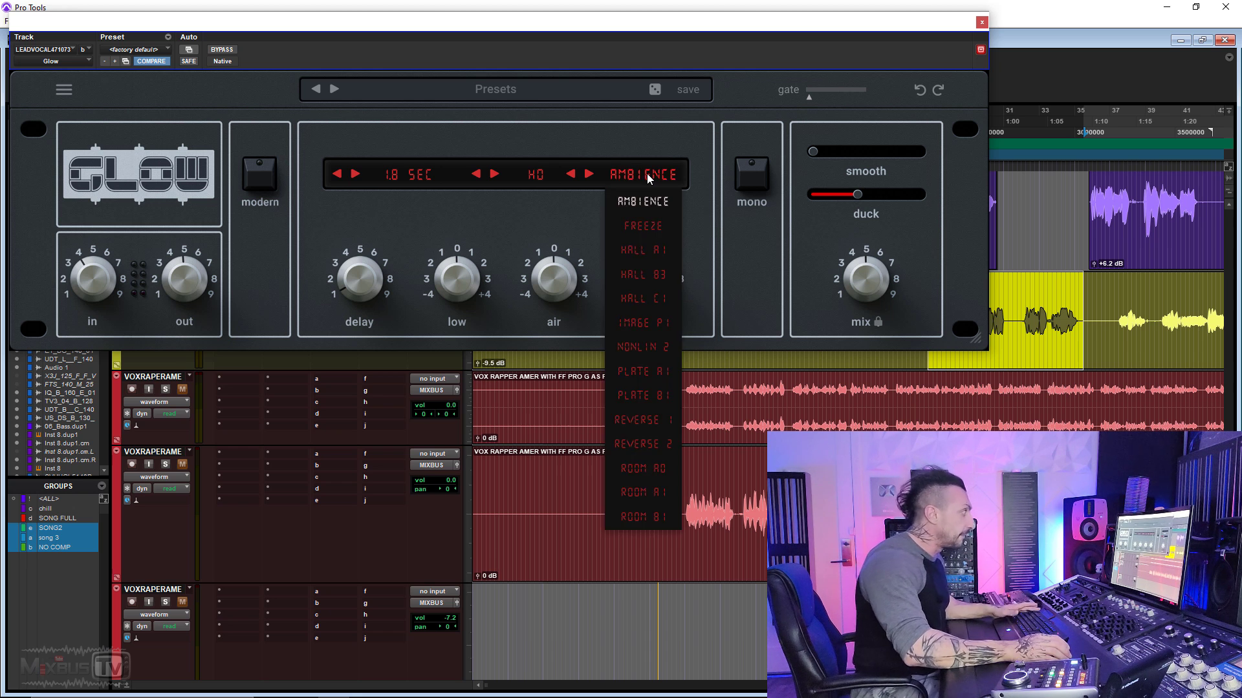
pyautogui.click(643, 371)
pyautogui.click(406, 175)
pyautogui.click(406, 249)
pyautogui.press('space')
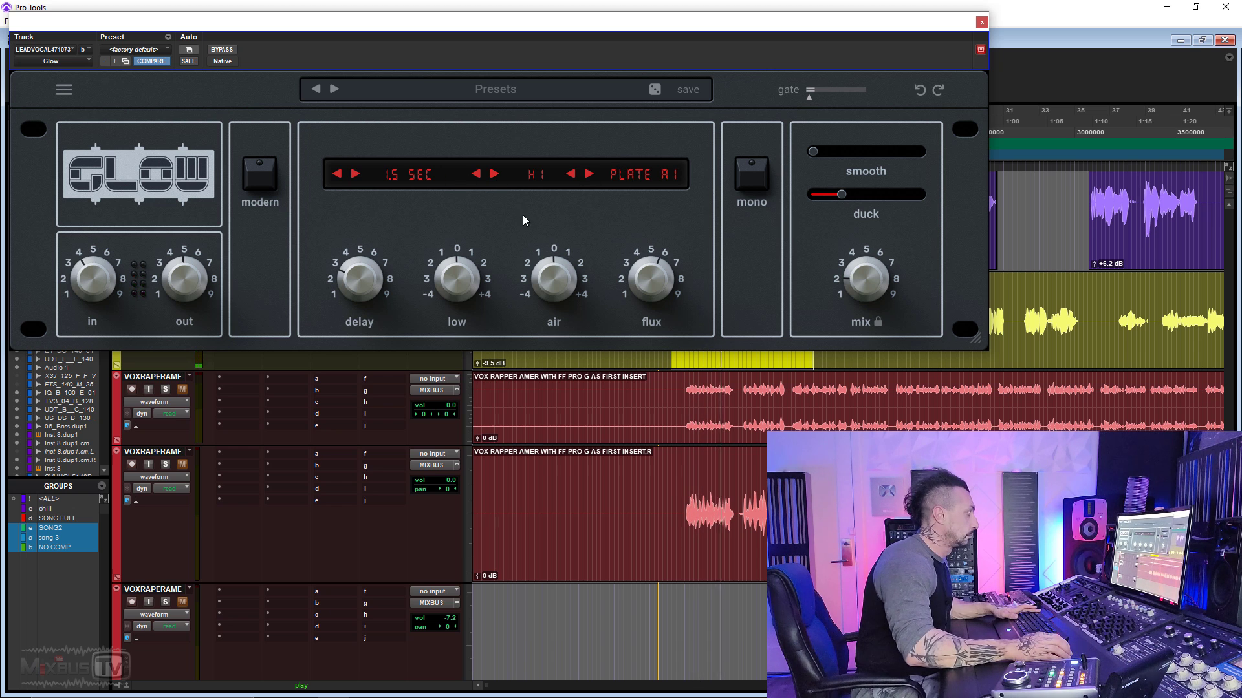
# Step: Shape the Plate A1 reverb by boosting air, cutting low to -4.1 dB, and setting mix to 33%
pyautogui.moveTo(551, 295); pyautogui.dragTo(549, 209)
pyautogui.moveTo(466, 277); pyautogui.dragTo(463, 322)
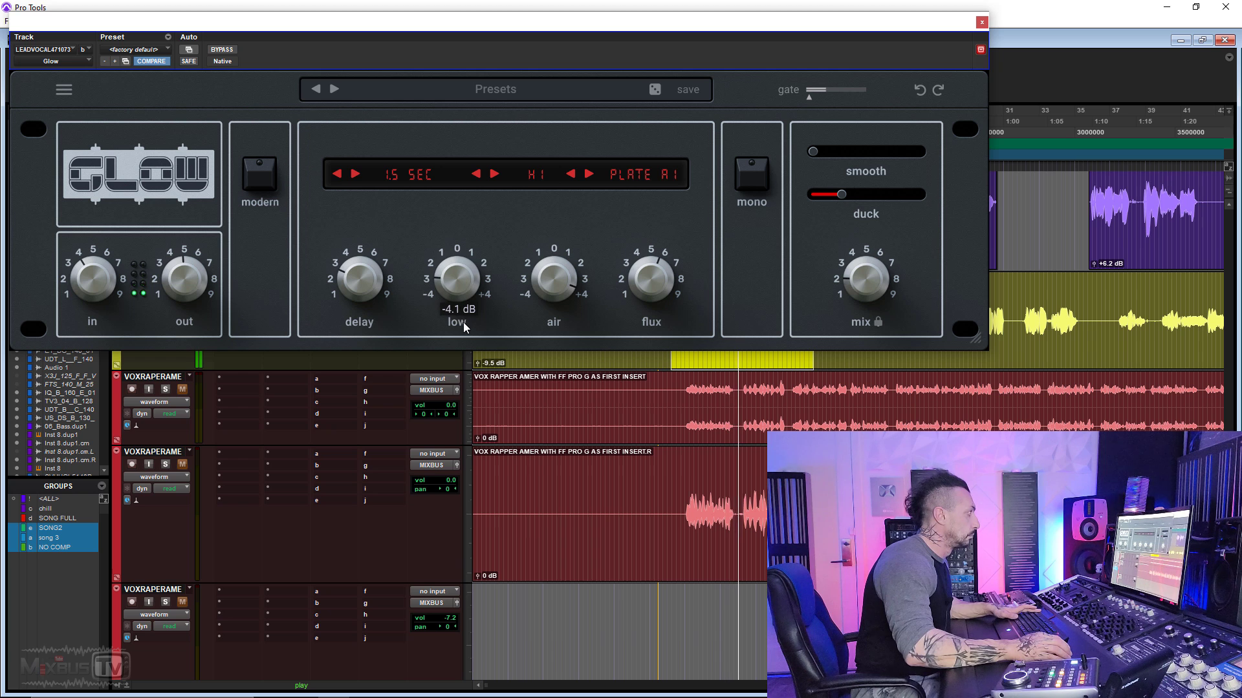
pyautogui.moveTo(848, 255)
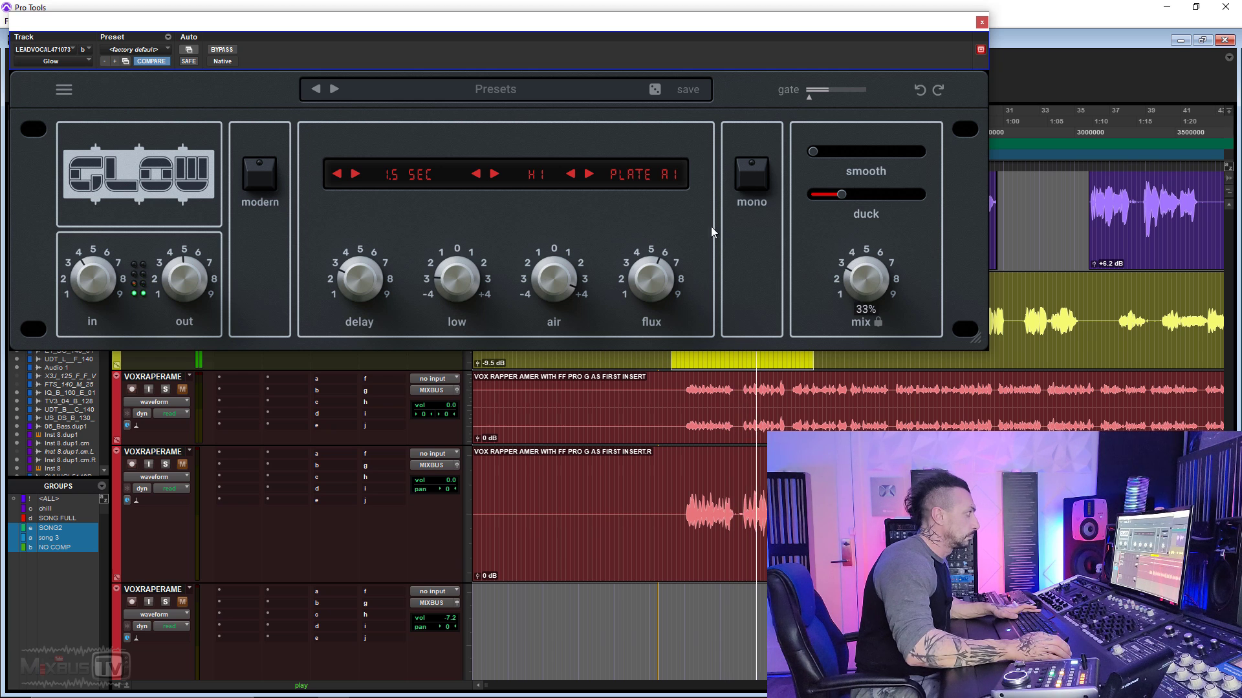
# Step: Switch the vocal's Plate A1 reverb to the H3 variation and lower its flux
pyautogui.click(536, 174)
pyautogui.click(545, 228)
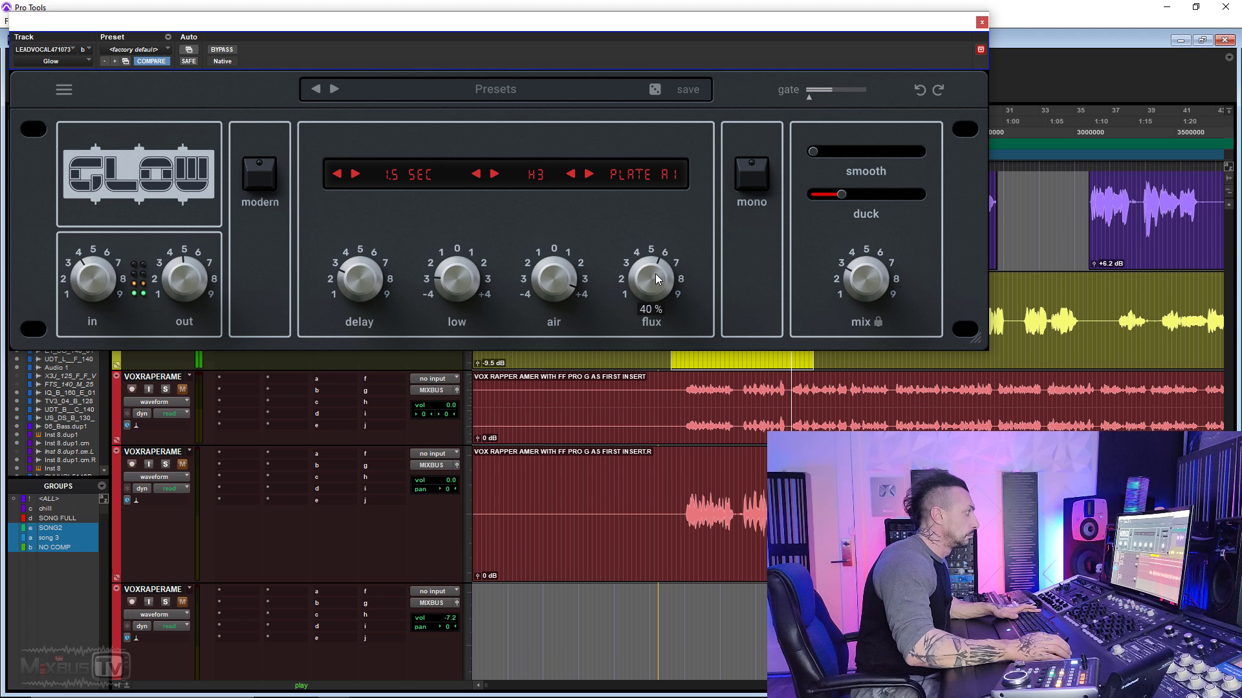
pyautogui.moveTo(655, 264); pyautogui.dragTo(652, 316)
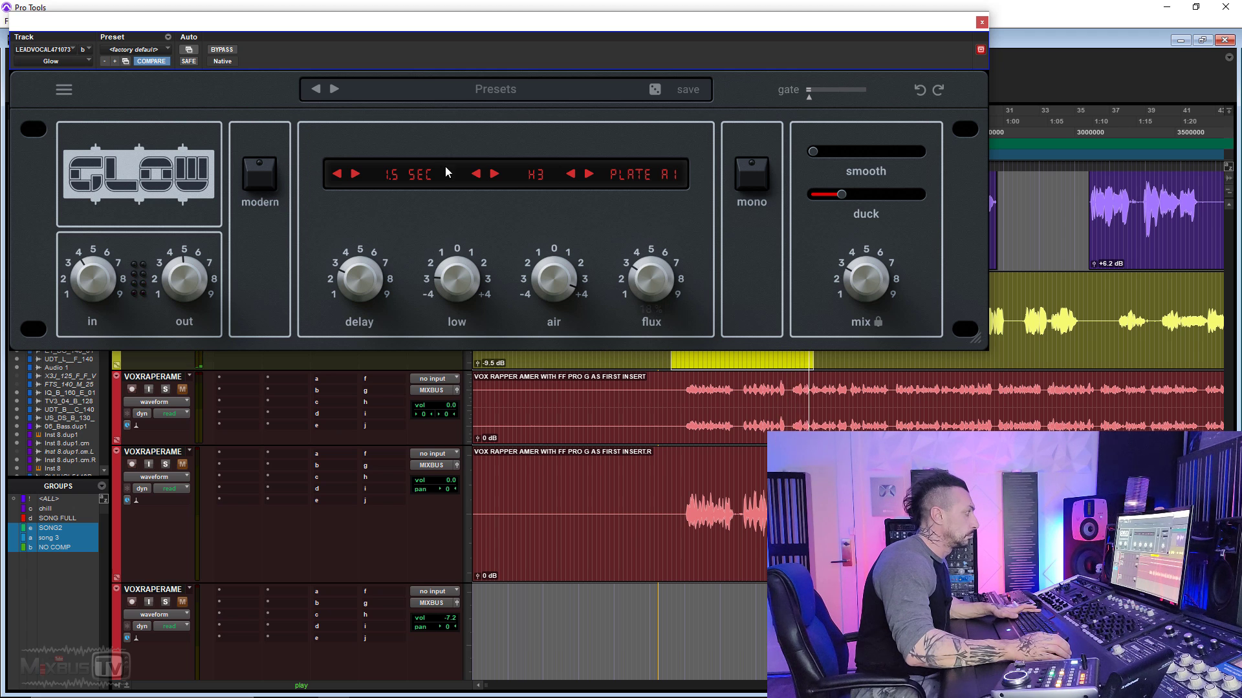
# Step: Set the Plate A1 decay time to 2.0 sec and the mix to 43%, and restart vocal playback
pyautogui.click(405, 175)
pyautogui.click(420, 271)
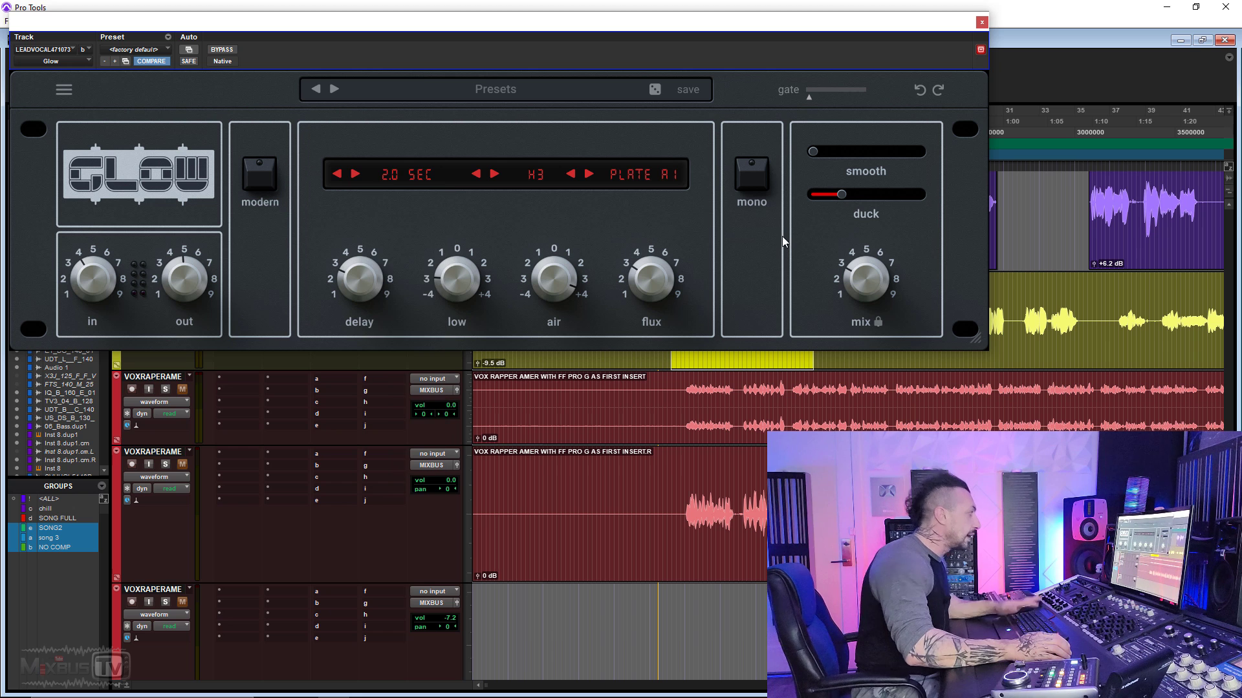
pyautogui.moveTo(840, 253)
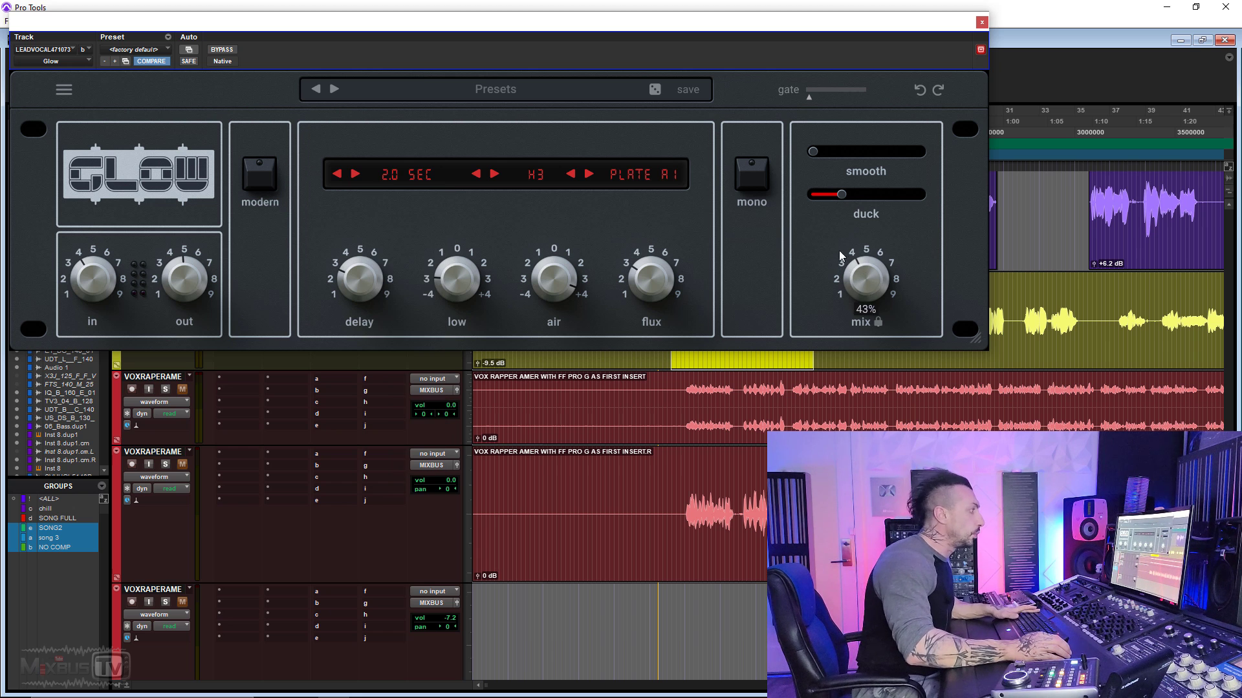
pyautogui.press('space')
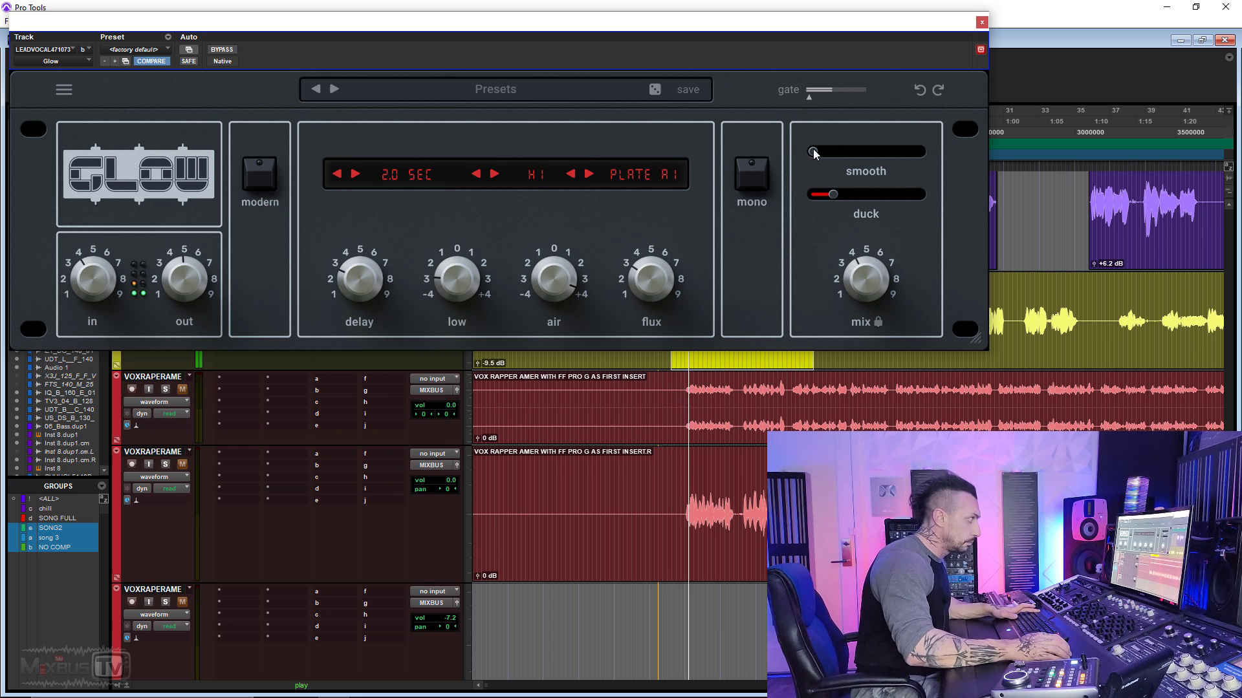
# Step: Compare the Plate A1 vocal reverb with smooth near maximum and at zero, and set air to 3.6 dB
pyautogui.moveTo(813, 149)
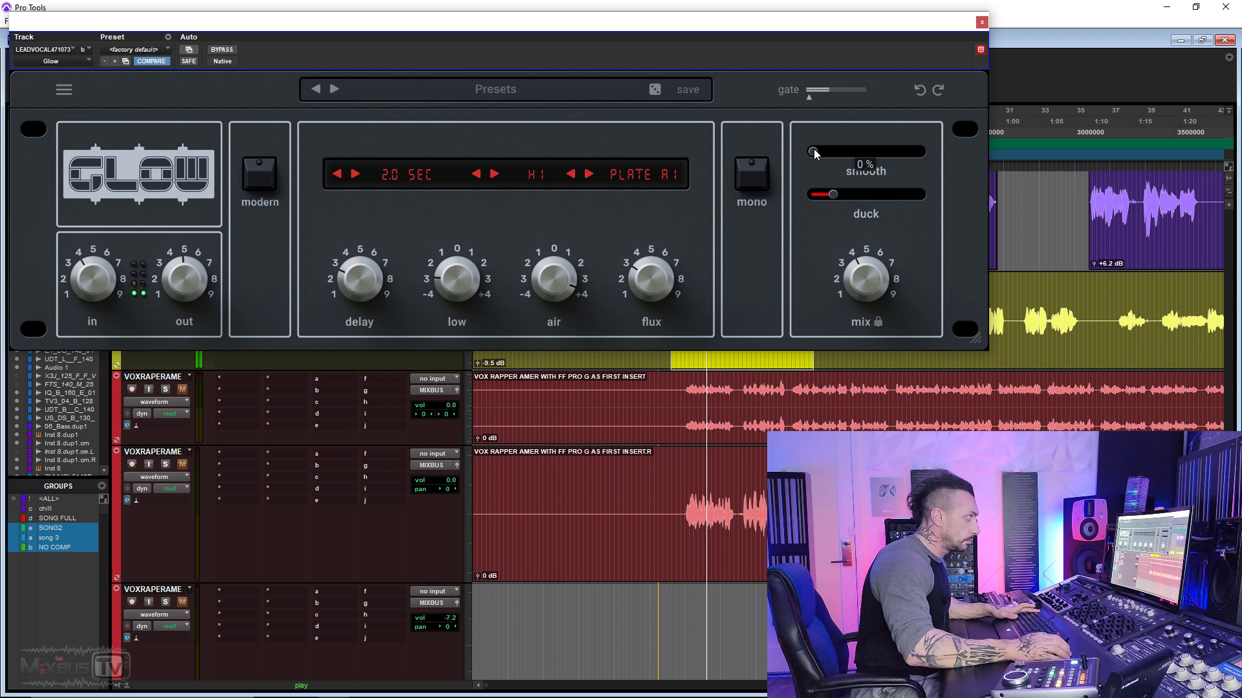
pyautogui.moveTo(814, 149); pyautogui.dragTo(1007, 162)
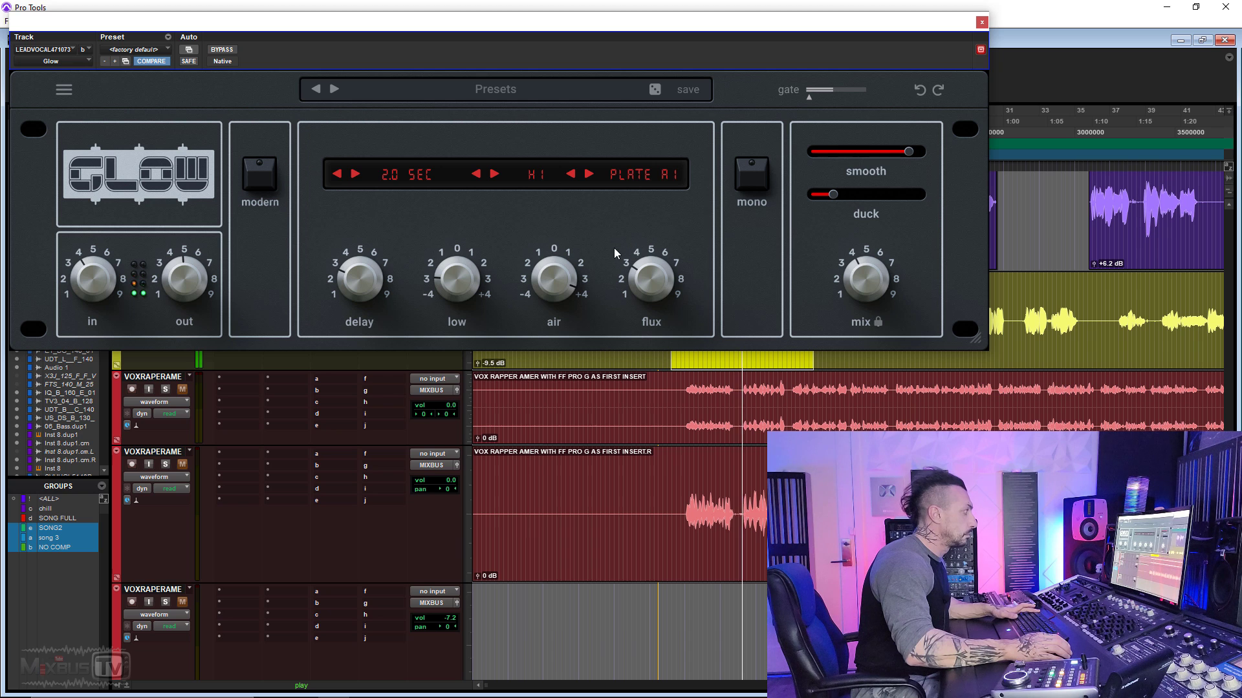
pyautogui.moveTo(559, 269); pyautogui.dragTo(557, 300)
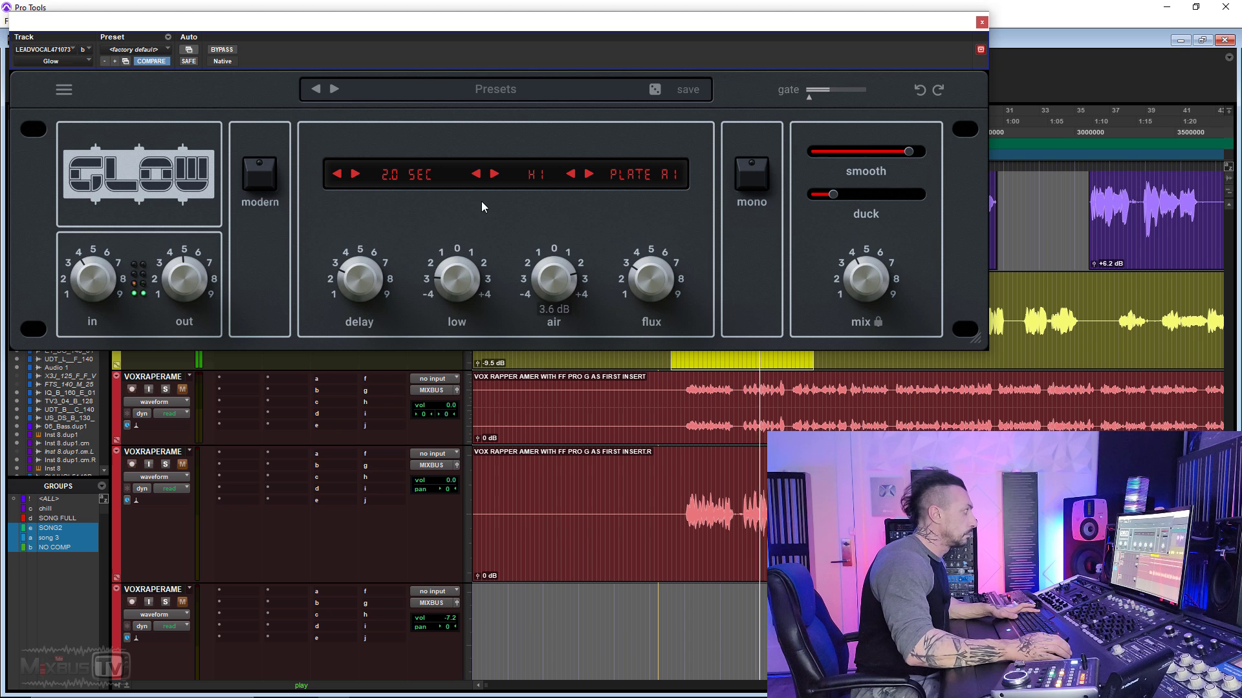
pyautogui.click(854, 151)
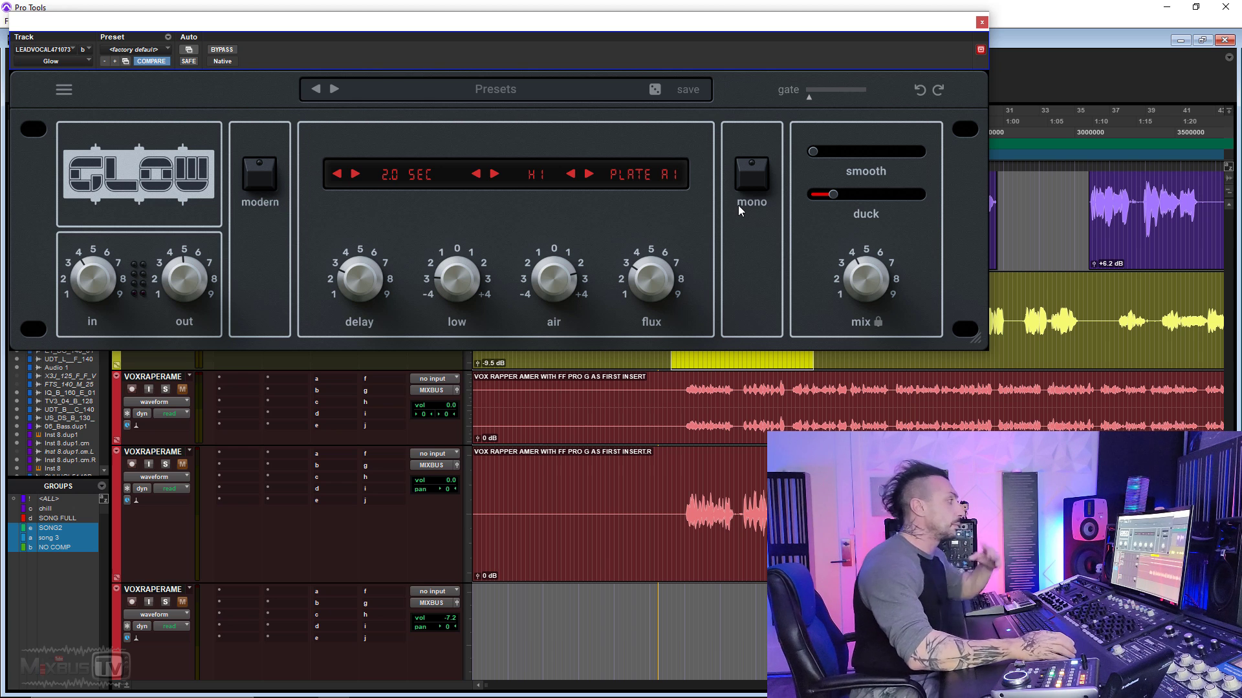
# Step: Change the vocal reverb to the Reverse 2 algorithm and start playback
pyautogui.click(623, 175)
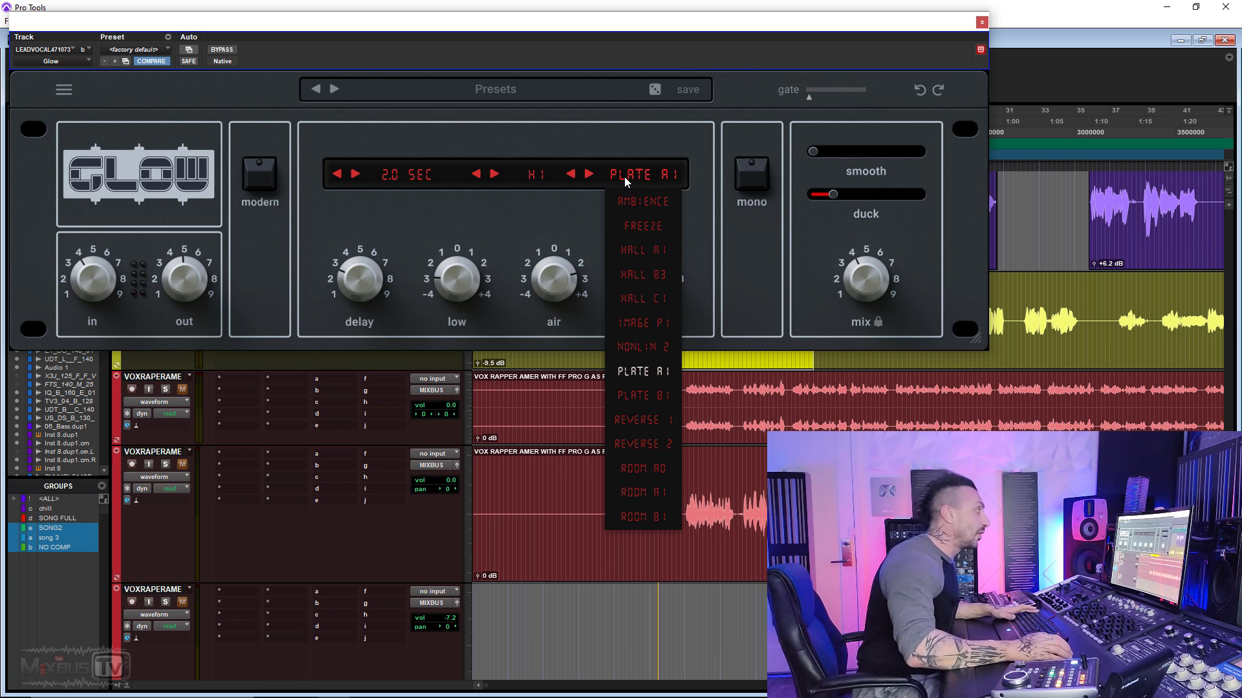
pyautogui.click(652, 437)
pyautogui.press('space')
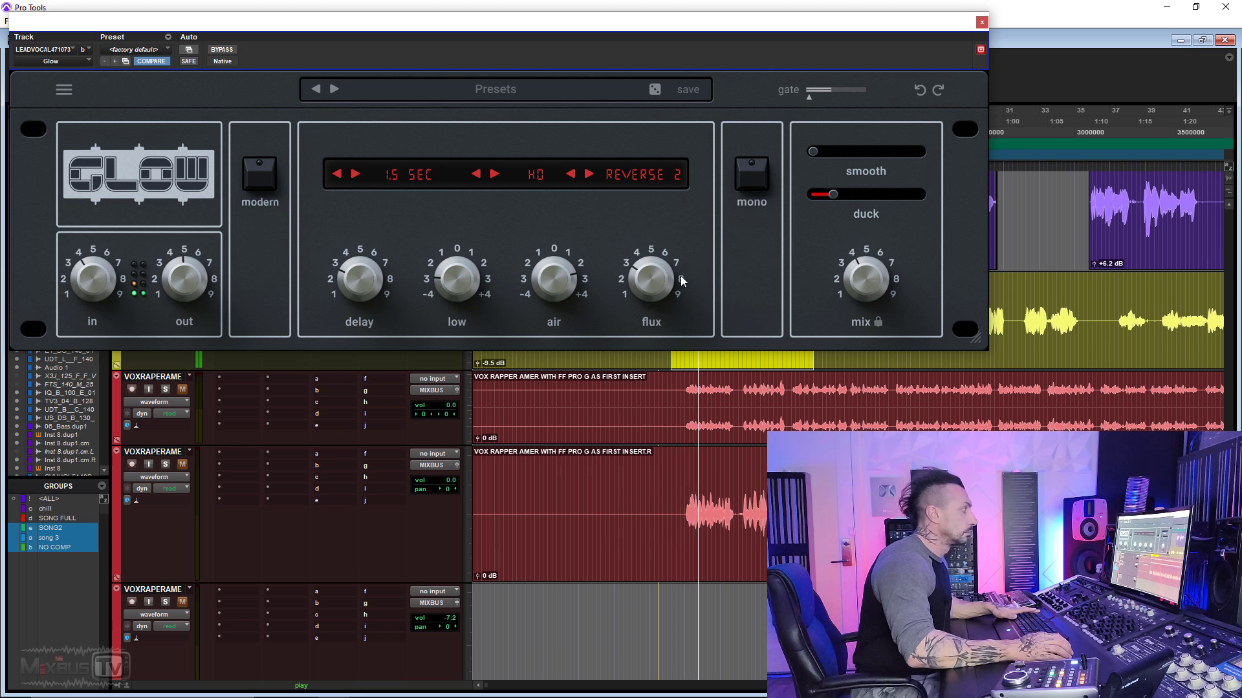
# Step: Set the Reverse 2 reverb's air to 2.3 dB, decay time to 4.0 sec and flux to 47%
pyautogui.moveTo(657, 281); pyautogui.dragTo(656, 207)
pyautogui.moveTo(560, 277); pyautogui.dragTo(565, 287)
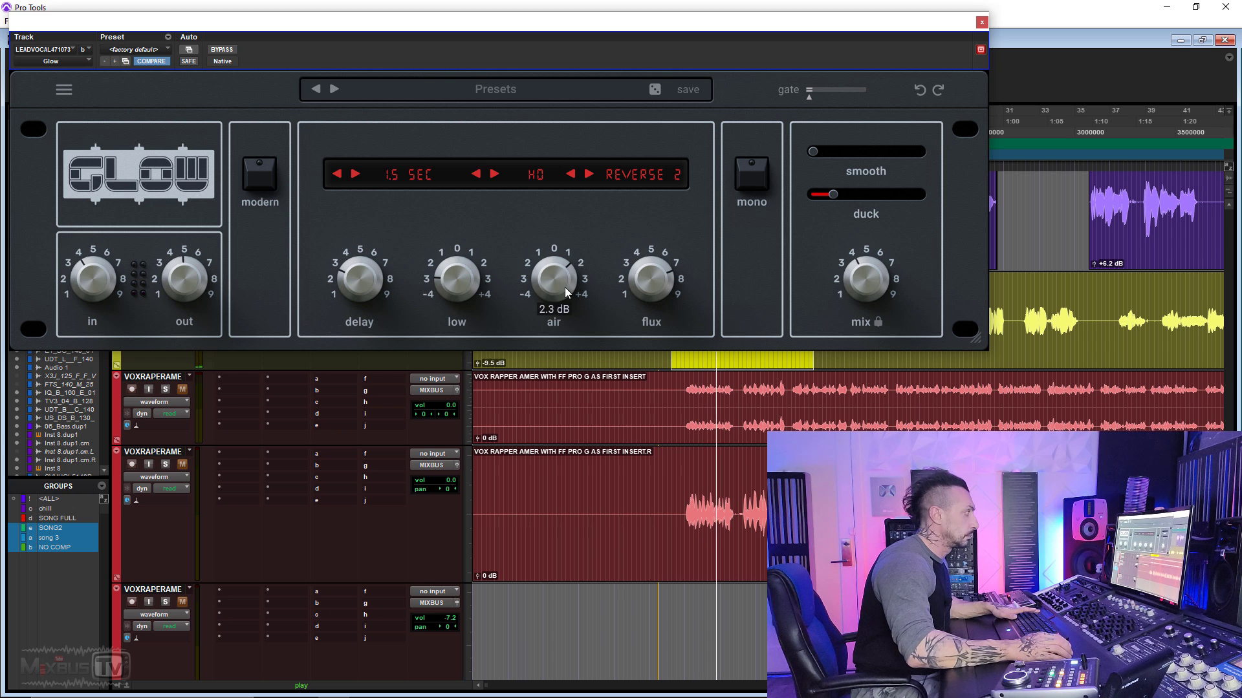
pyautogui.click(398, 175)
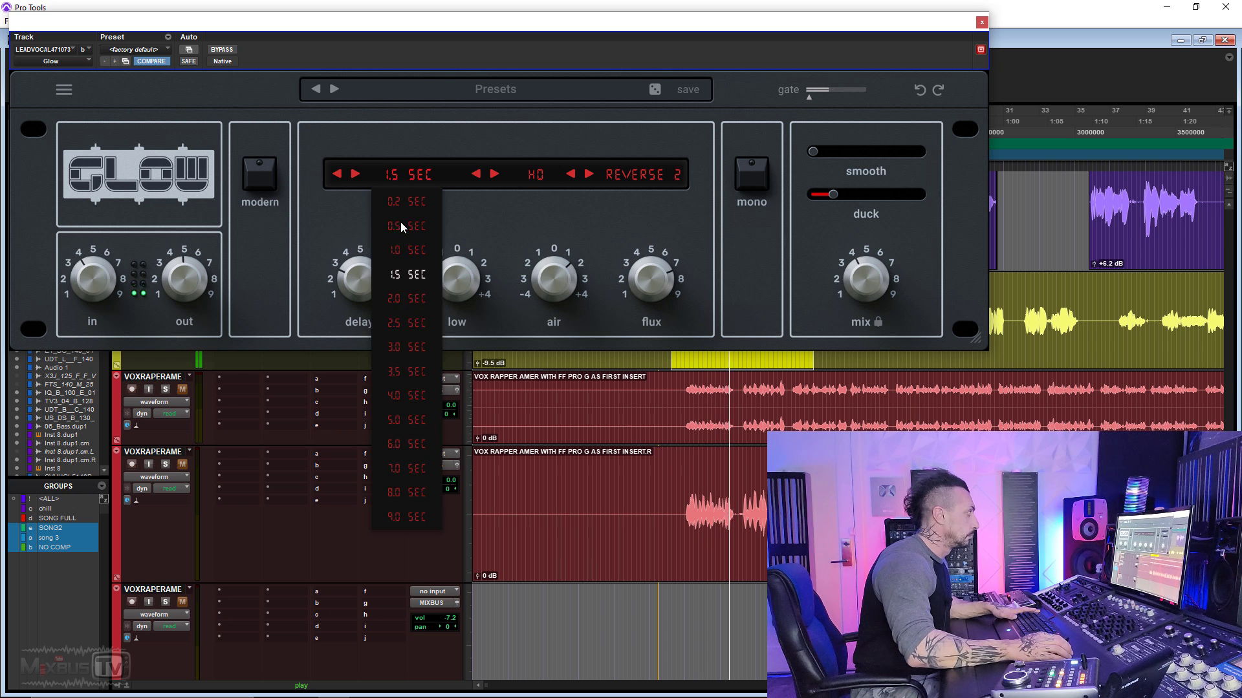
pyautogui.click(412, 385)
pyautogui.moveTo(658, 277); pyautogui.dragTo(651, 301)
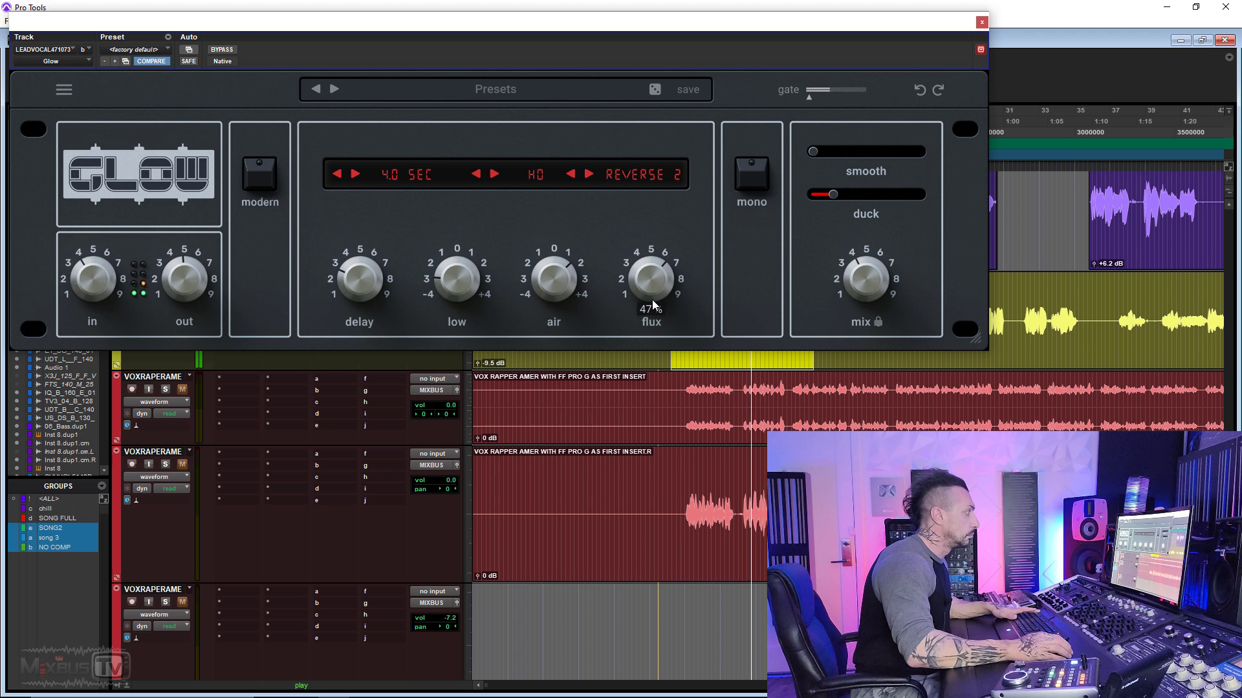
# Step: Audition the H4 variation of Reverse 2 on the vocal and raise smooth to near its maximum
pyautogui.click(536, 175)
pyautogui.click(554, 227)
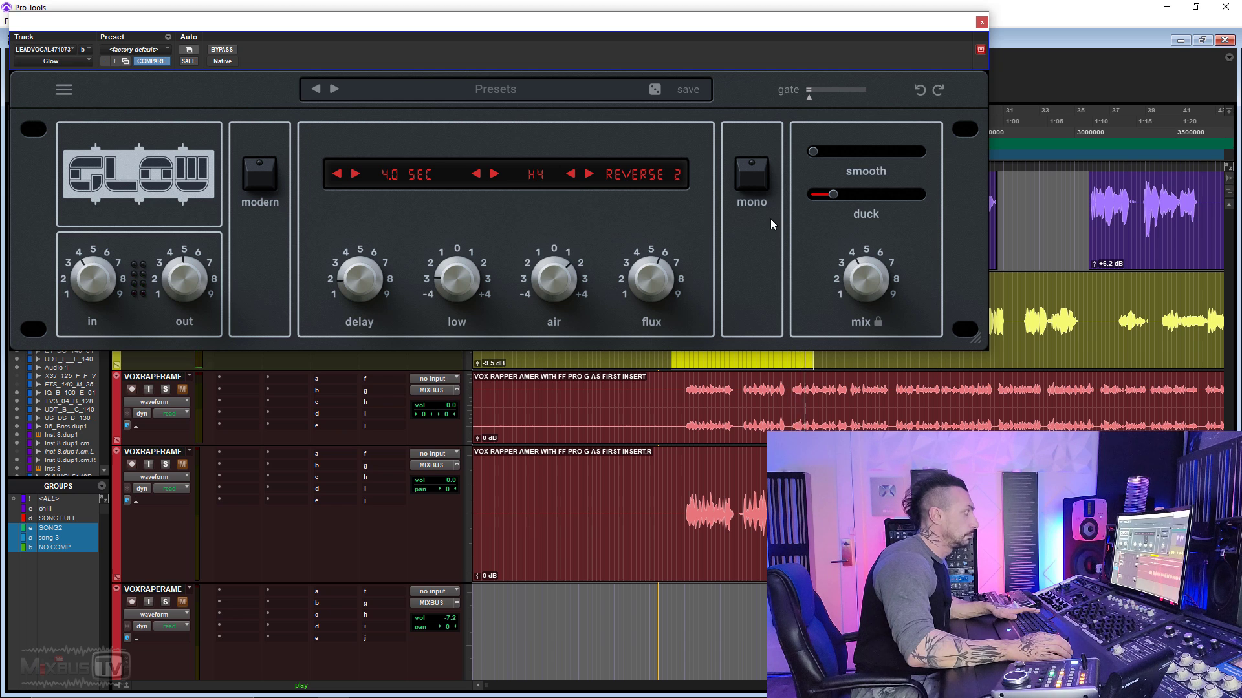
pyautogui.click(904, 151)
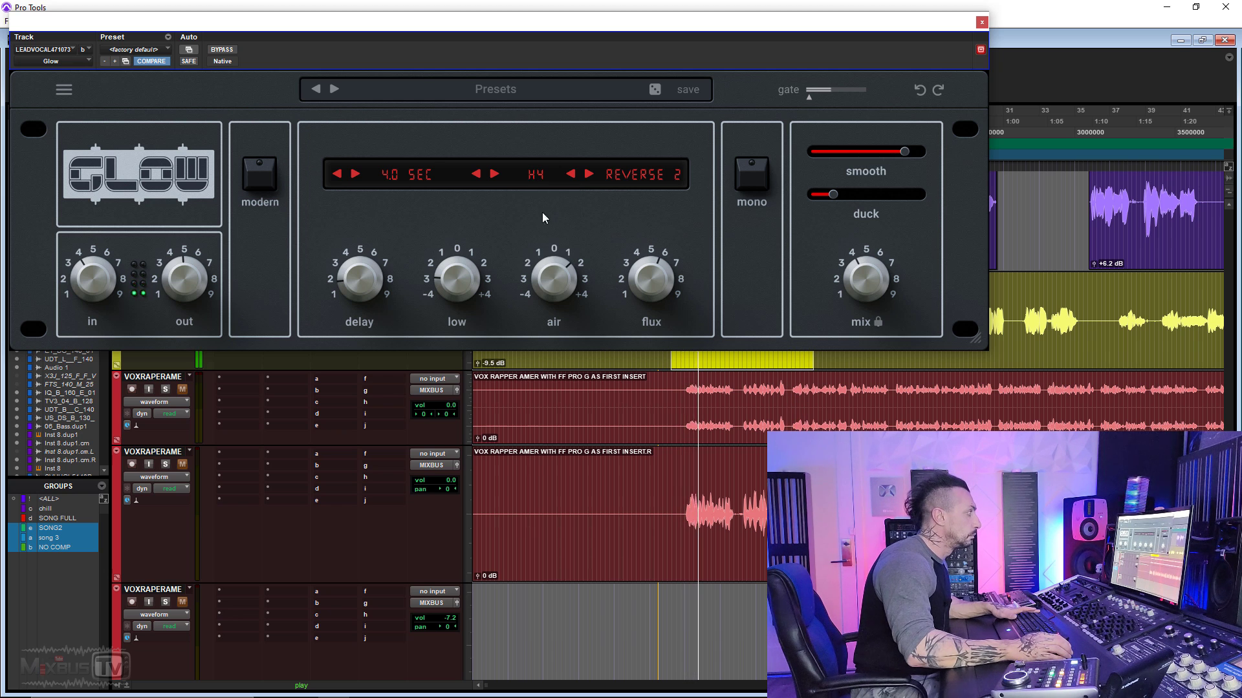
# Step: Return Reverse 2 to H0 with a 7.0 sec decay, raise duck to just under halfway, and stop playback
pyautogui.click(541, 174)
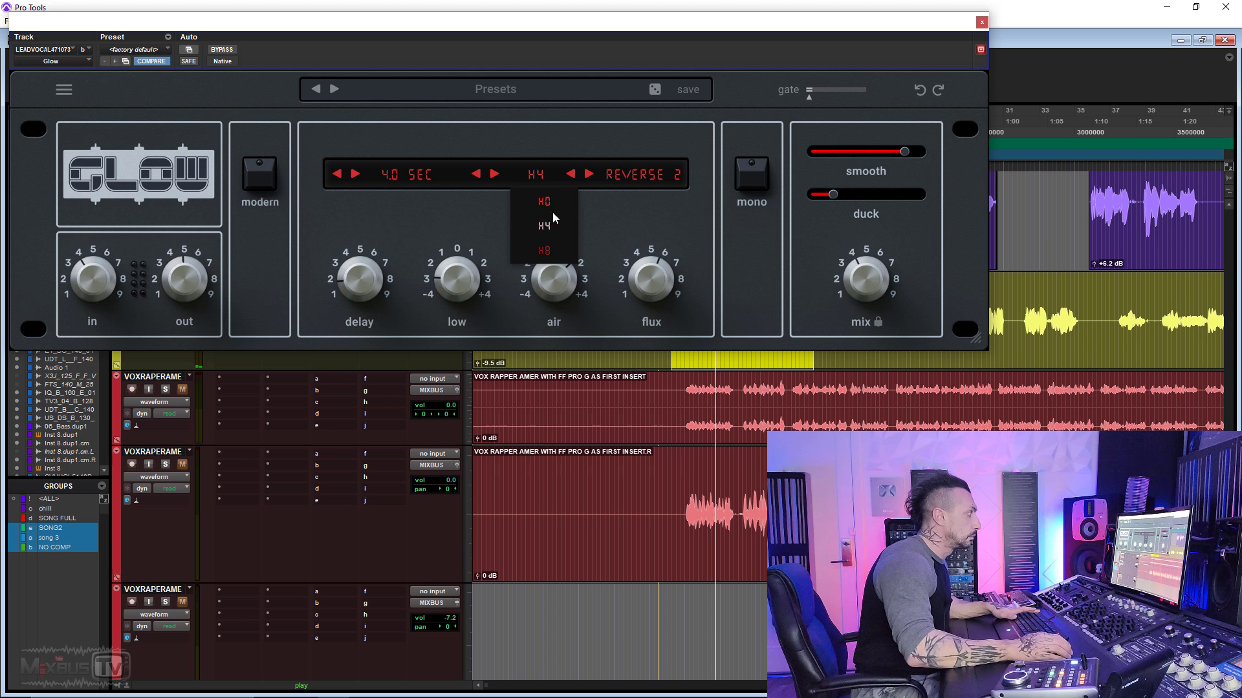
pyautogui.click(557, 199)
pyautogui.click(440, 185)
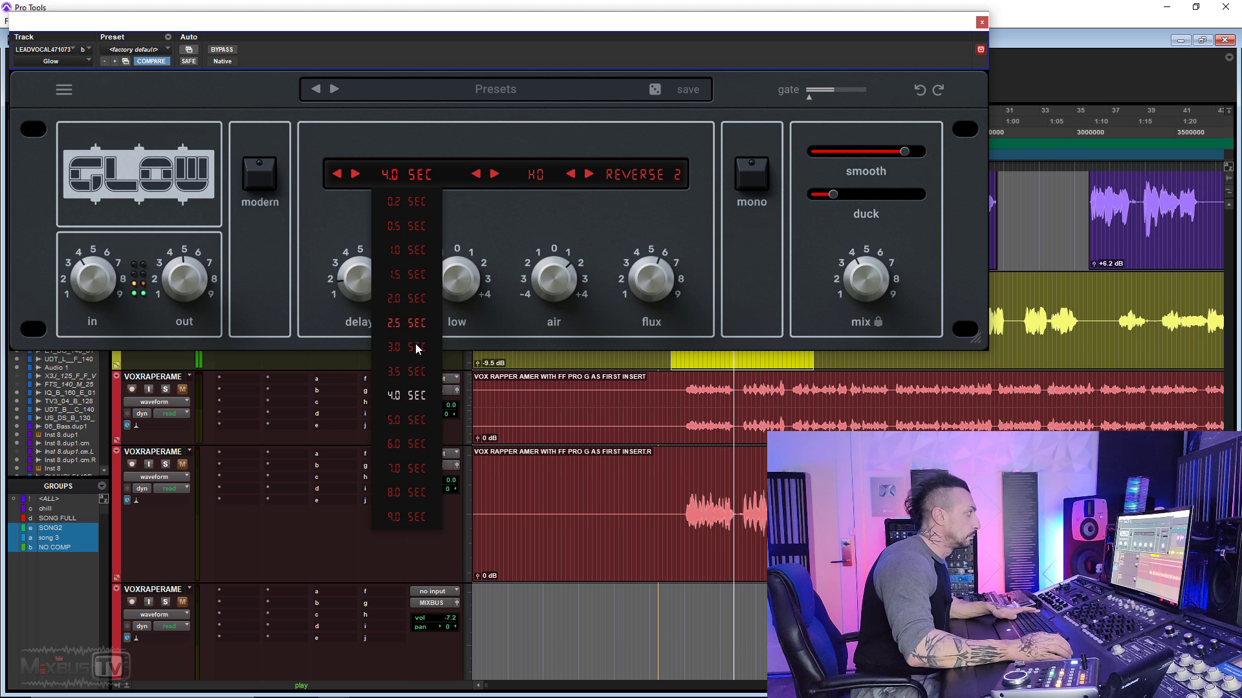
pyautogui.click(398, 470)
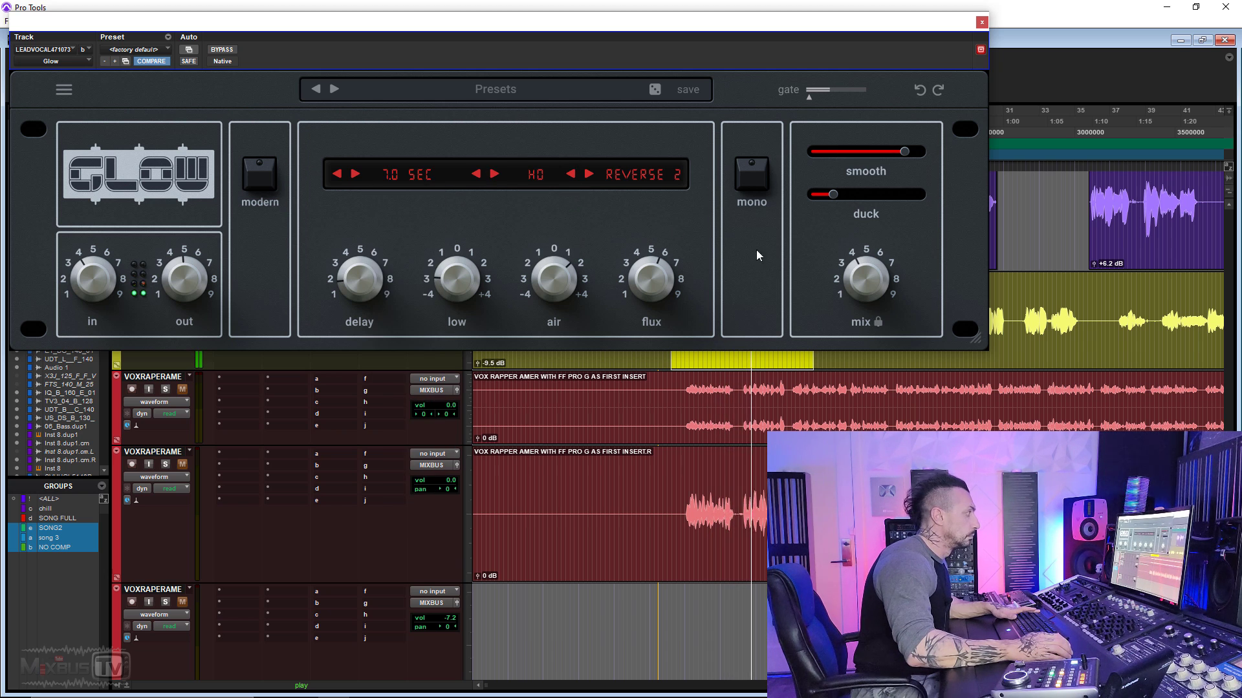
pyautogui.moveTo(834, 194); pyautogui.dragTo(861, 194)
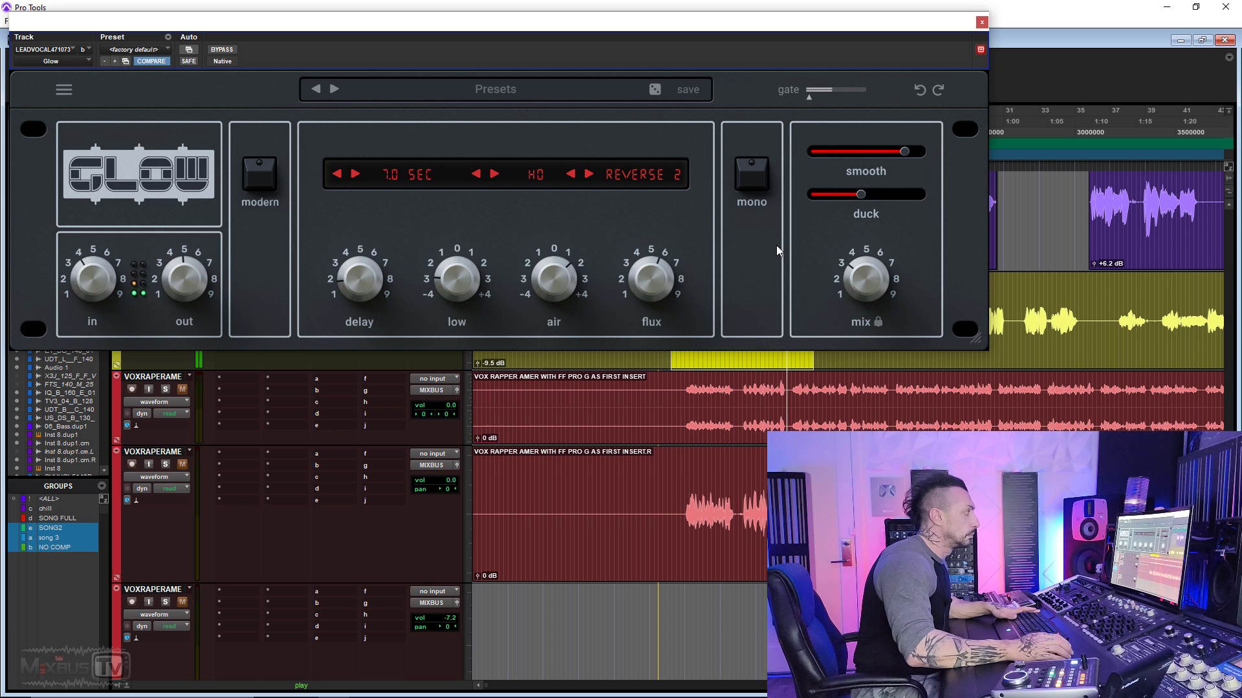
pyautogui.press('space')
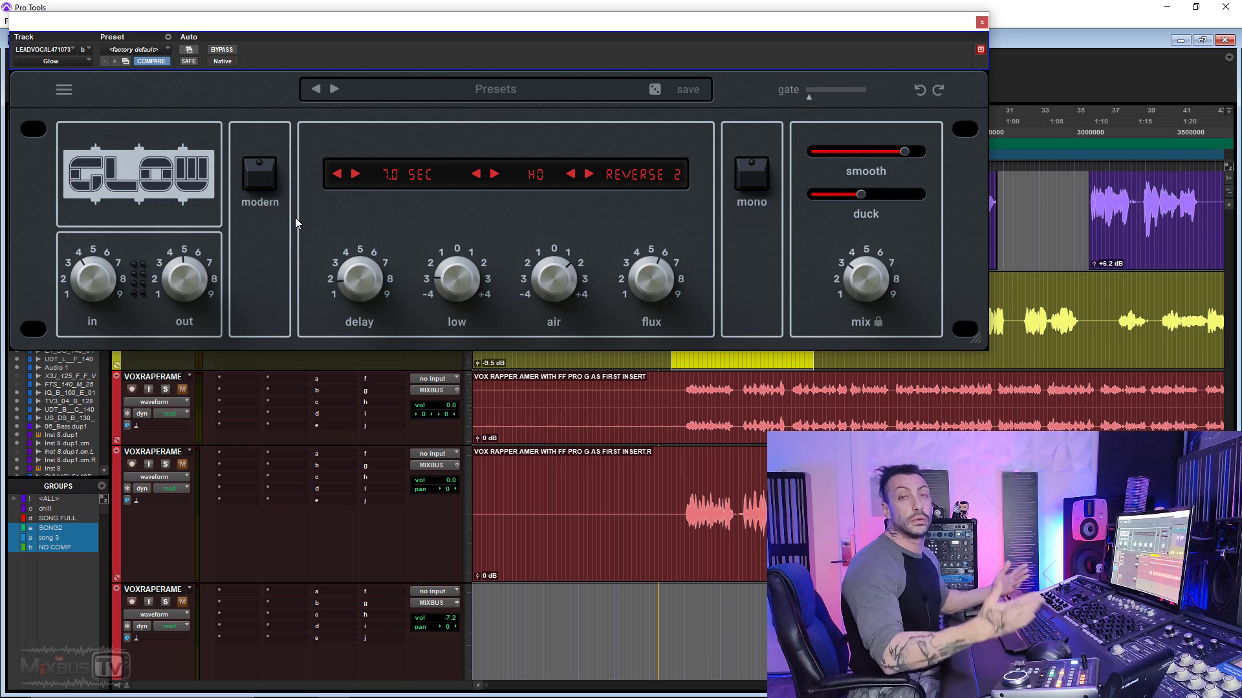
# Step: Play the vocal and compare Reverse 2 with modern mode on and off, setting air to 2.8 dB
pyautogui.press('space')
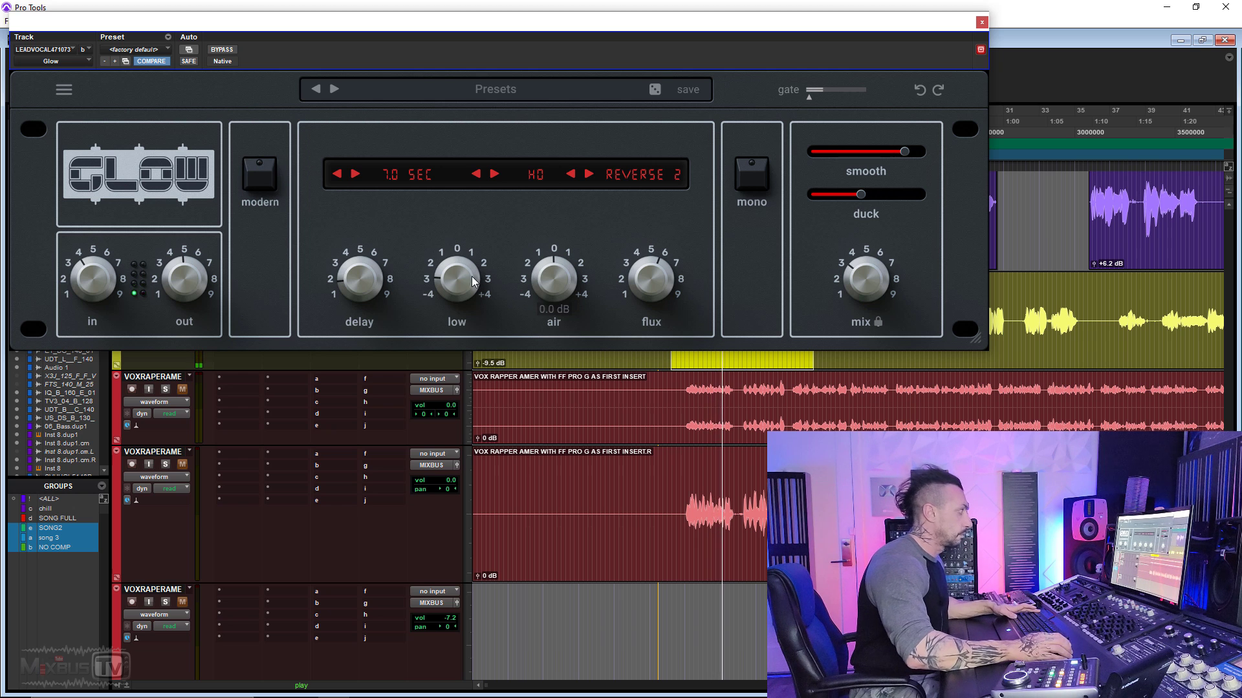
pyautogui.click(270, 194)
pyautogui.click(266, 181)
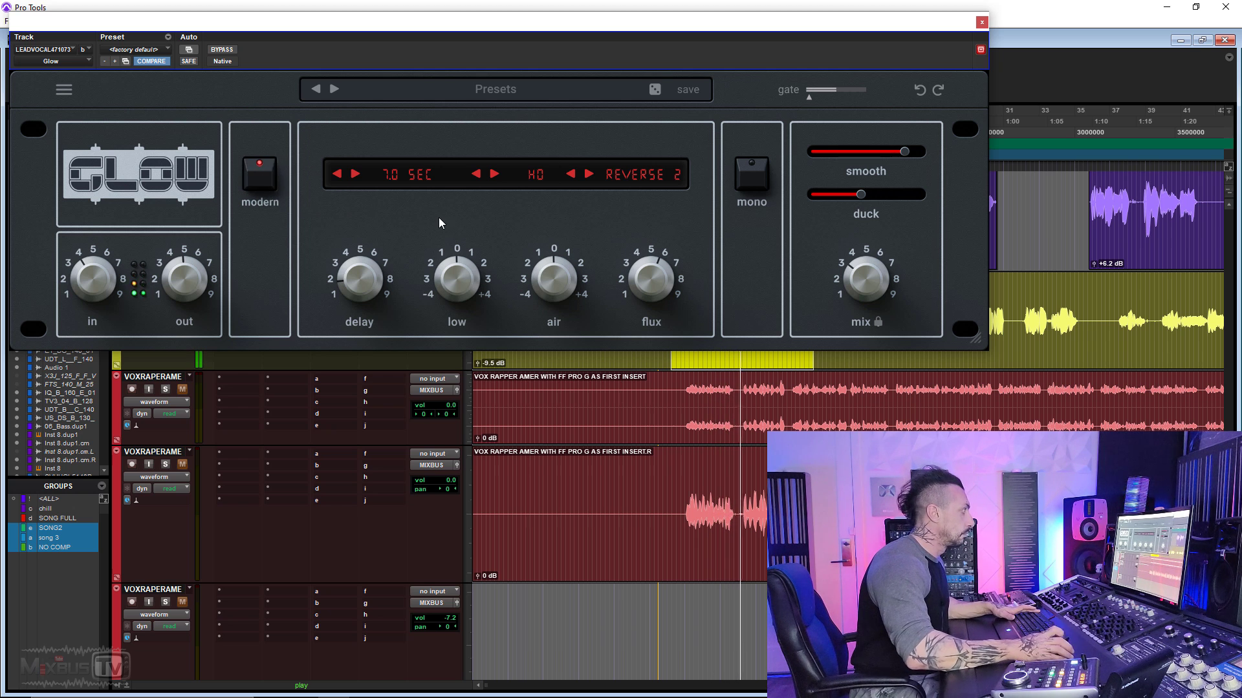
pyautogui.moveTo(556, 280); pyautogui.dragTo(549, 238)
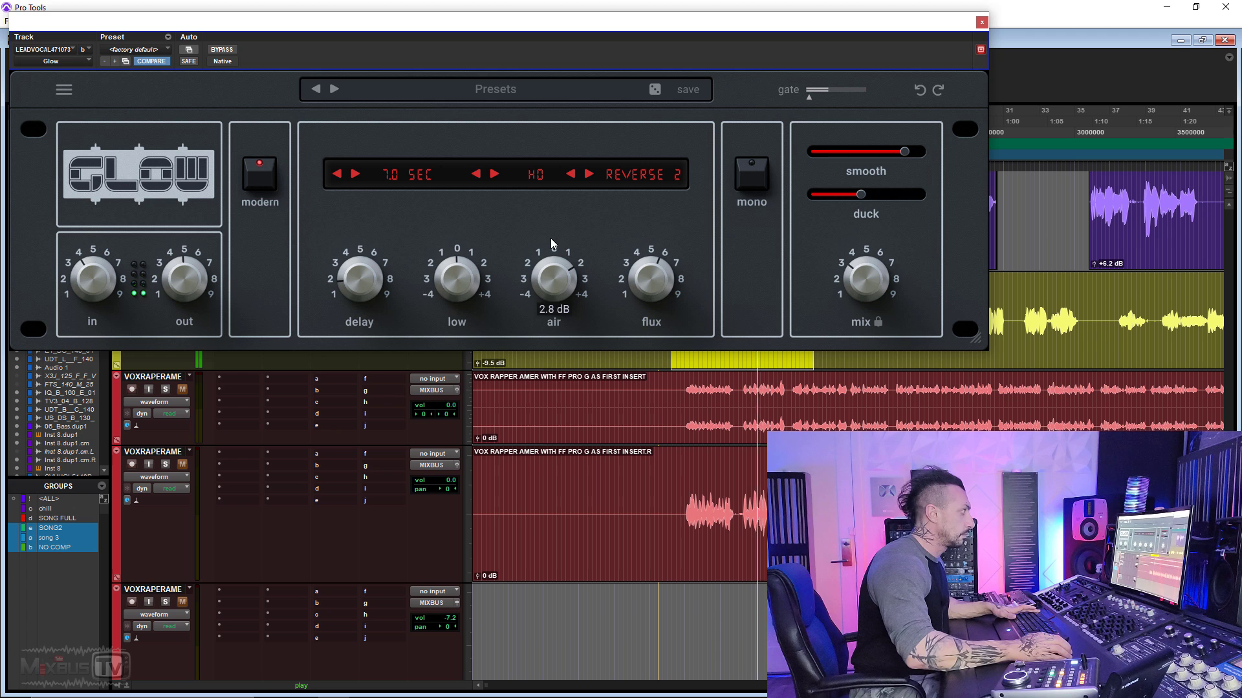
pyautogui.click(257, 181)
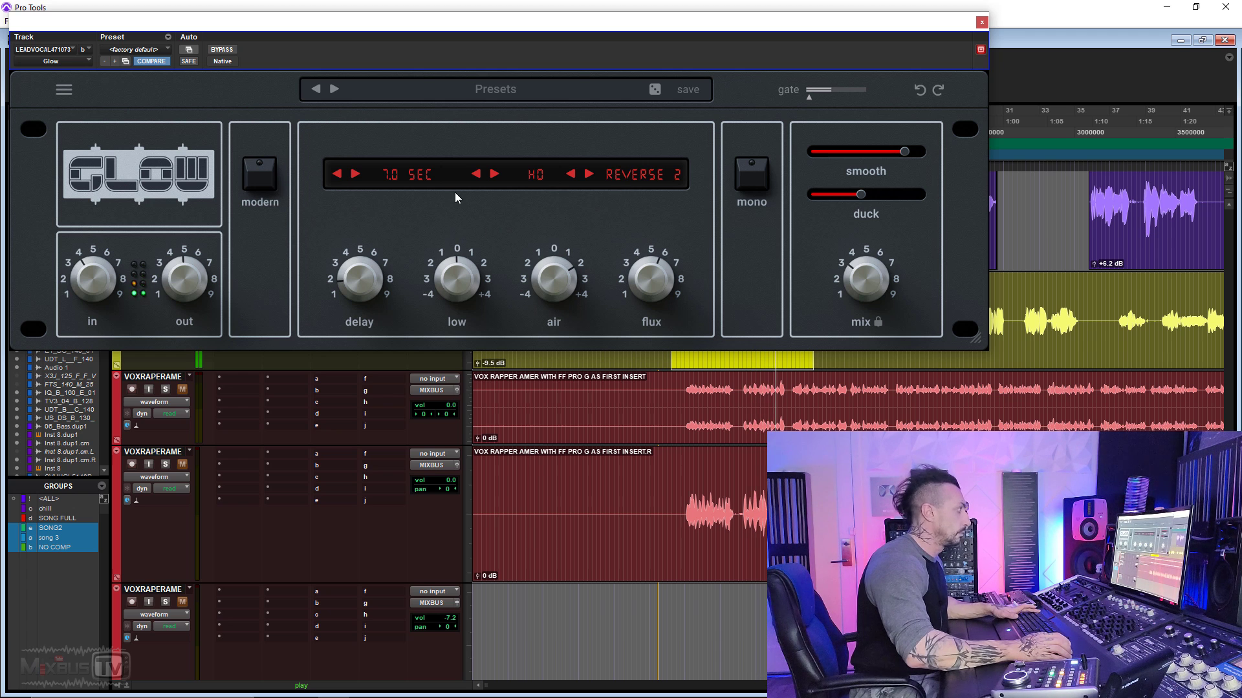
# Step: Reduce duck to about a third, set smooth to 71%, and change the vocal reverb to Room A0
pyautogui.moveTo(851, 195); pyautogui.dragTo(845, 195)
pyautogui.click(883, 153)
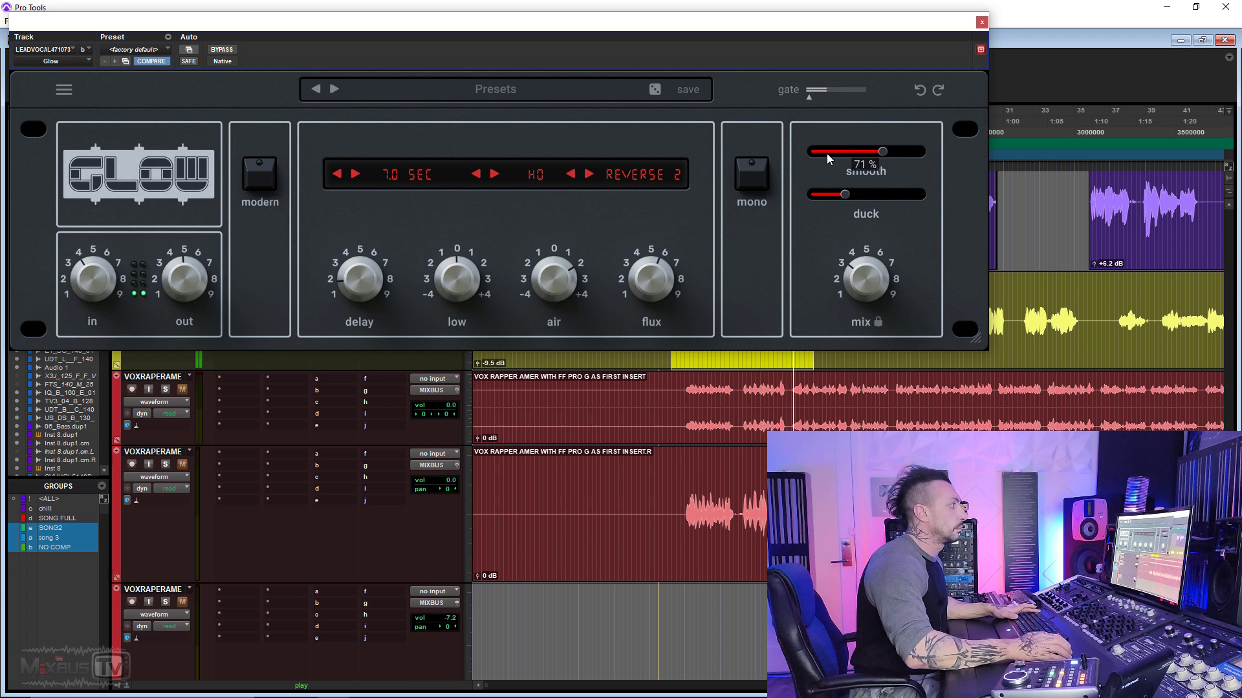
pyautogui.click(614, 181)
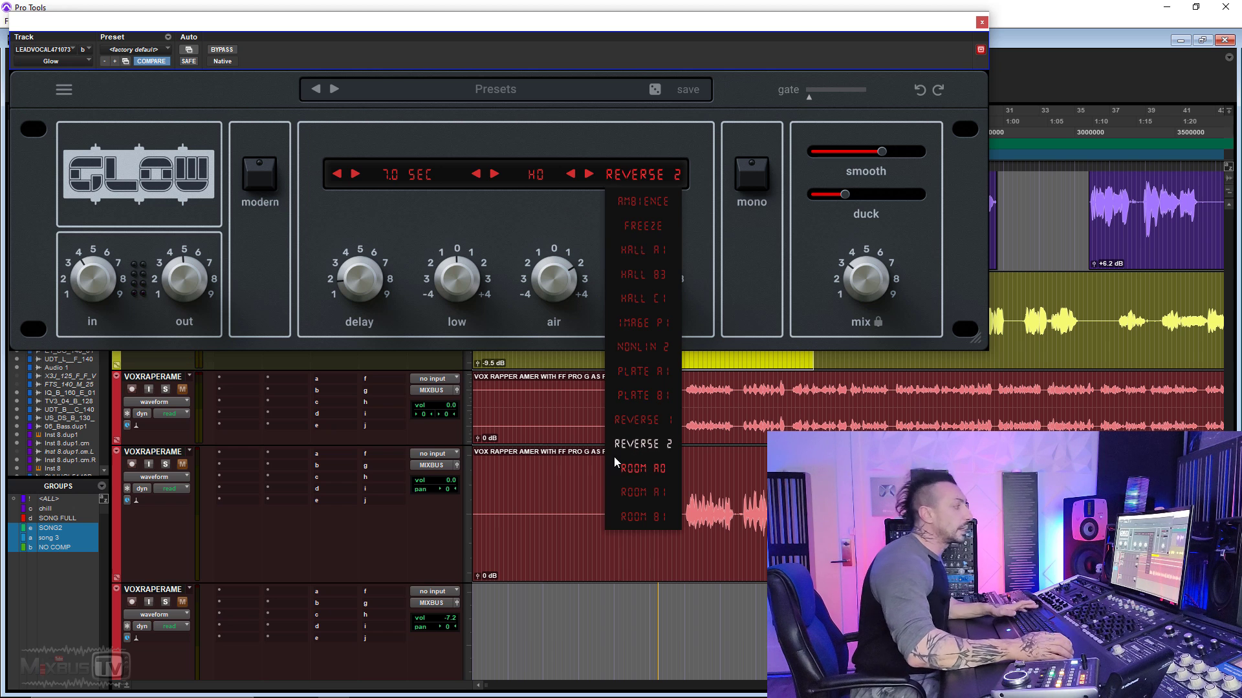
pyautogui.click(635, 470)
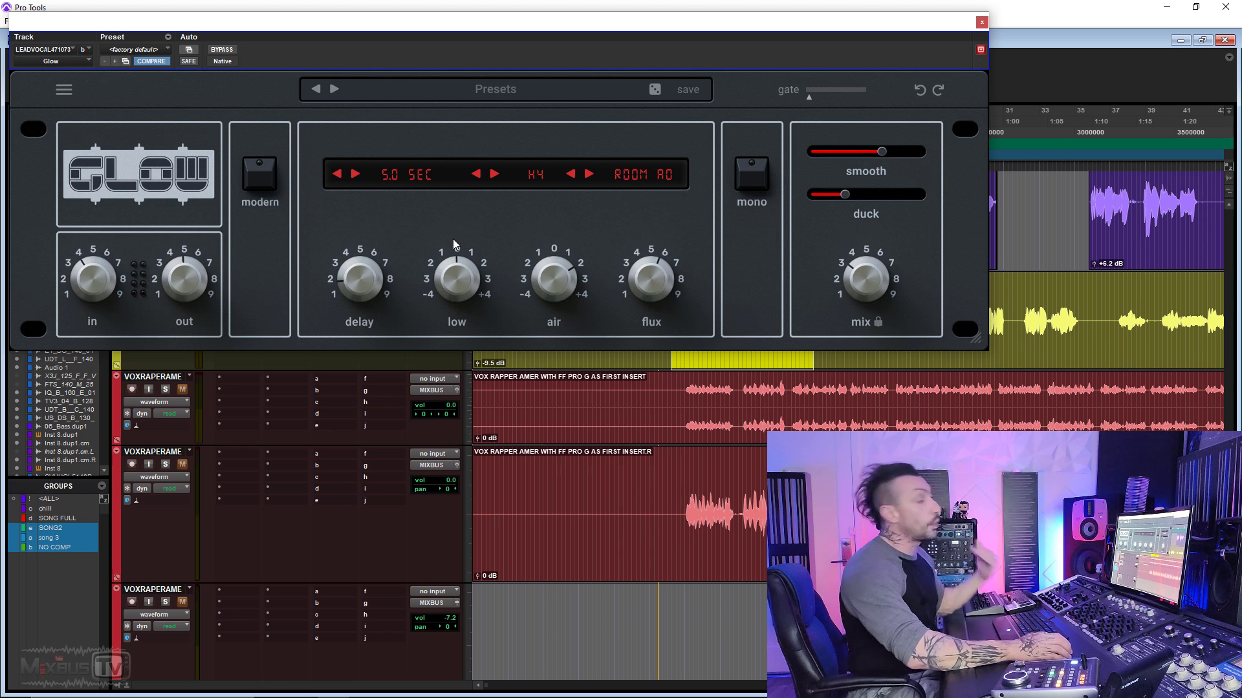
# Step: Close the vocal's reverb, open the Glow instance on the DRUMS track, and review its algorithm list
pyautogui.click(981, 22)
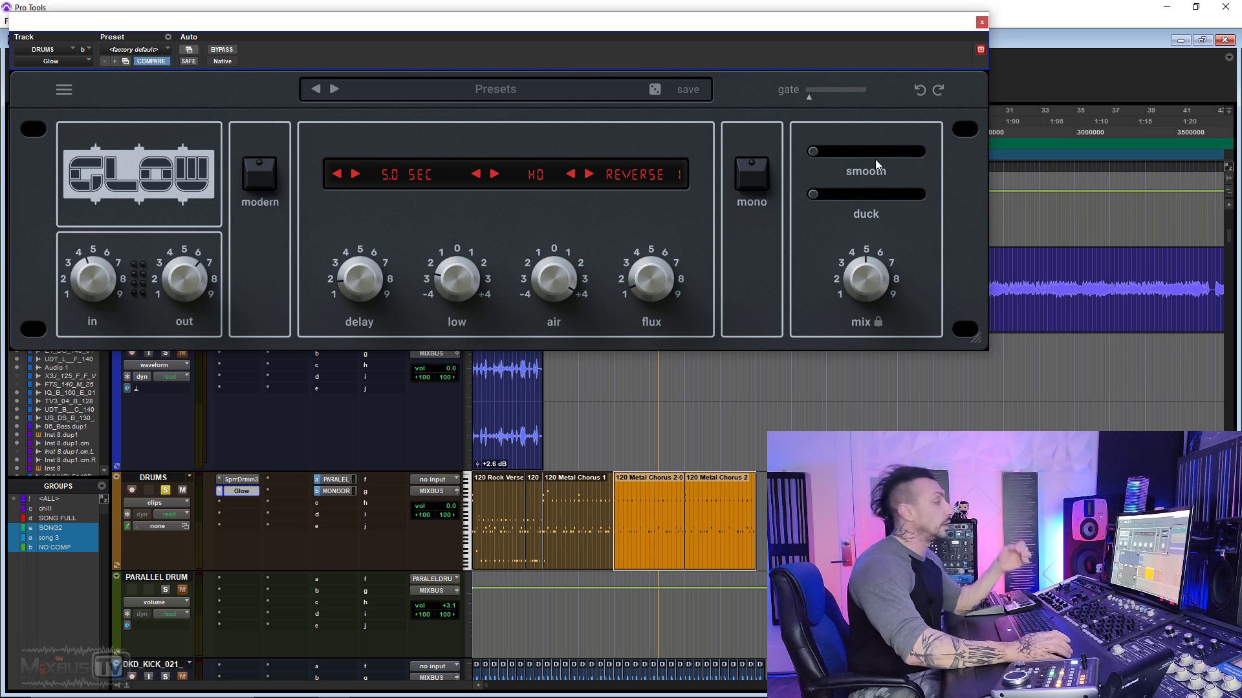
pyautogui.click(652, 176)
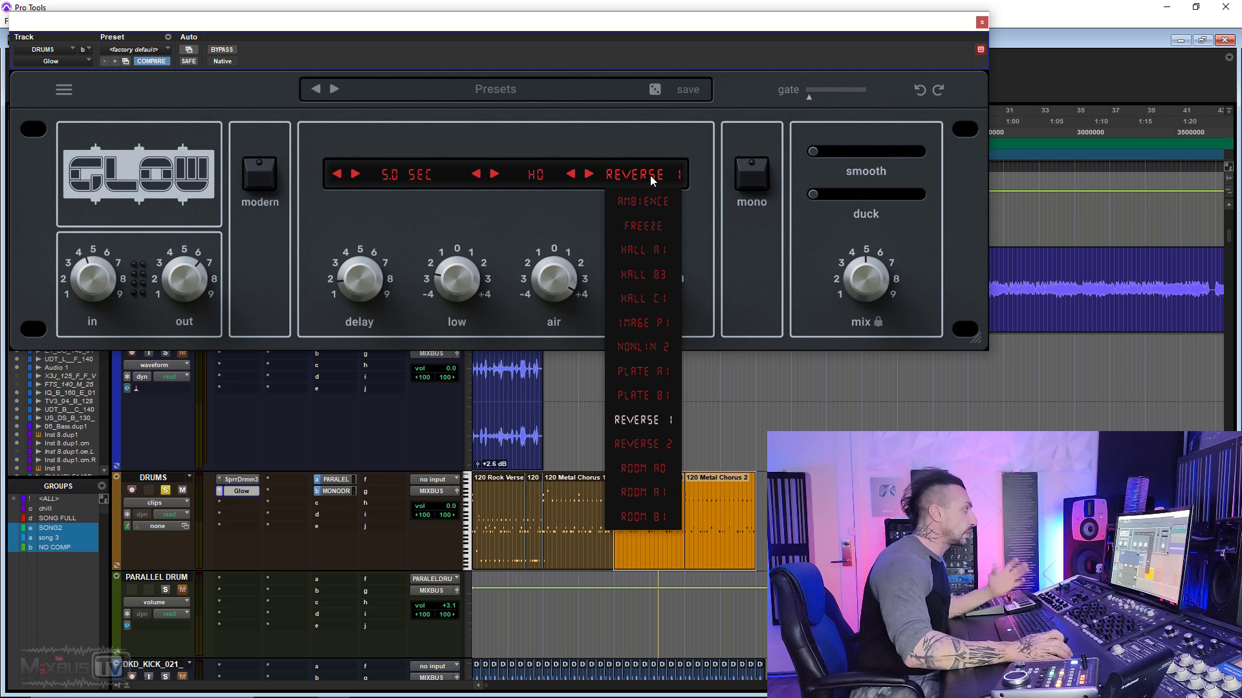
pyautogui.click(562, 213)
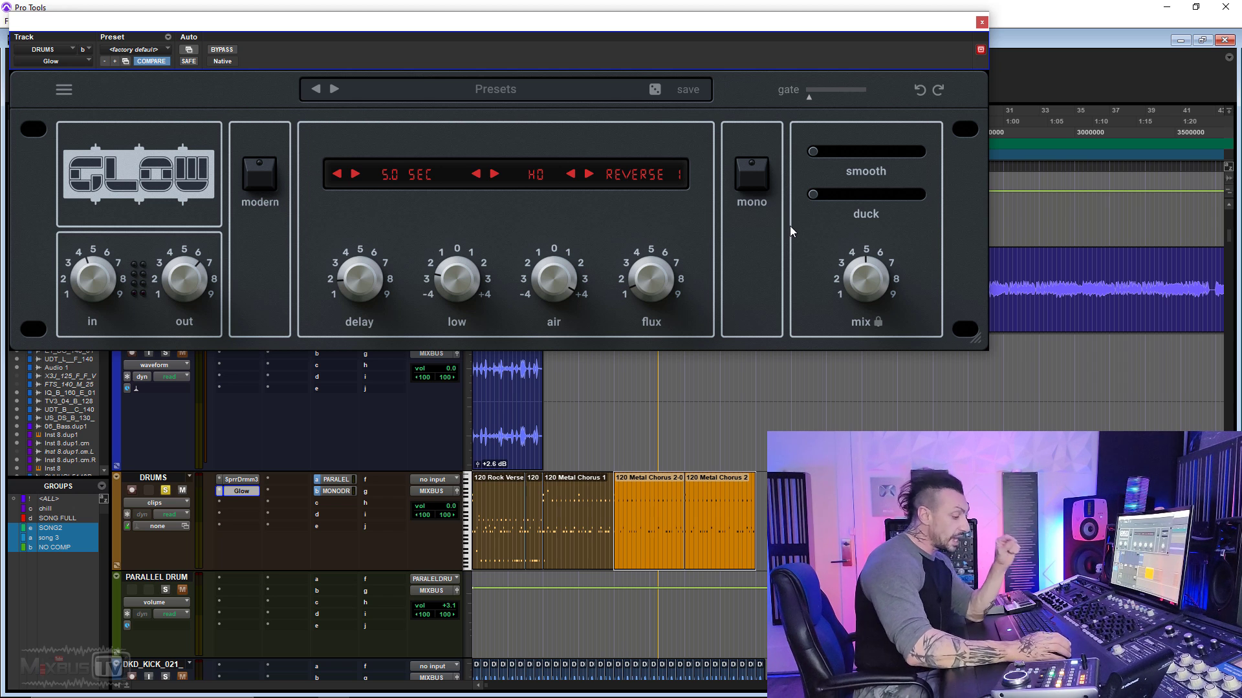
# Step: Play the drums through Reverse 1, audition smooth between zero and 86%, and add a small amount of duck
pyautogui.press('space')
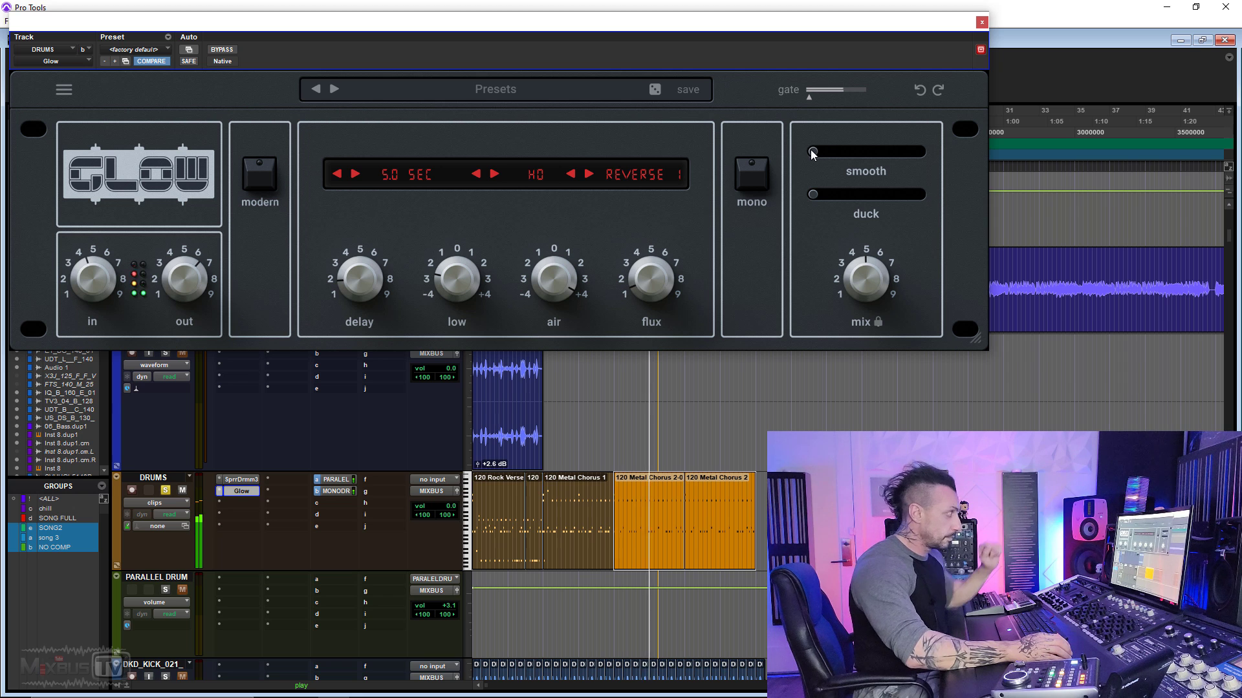
pyautogui.moveTo(813, 151); pyautogui.dragTo(982, 159)
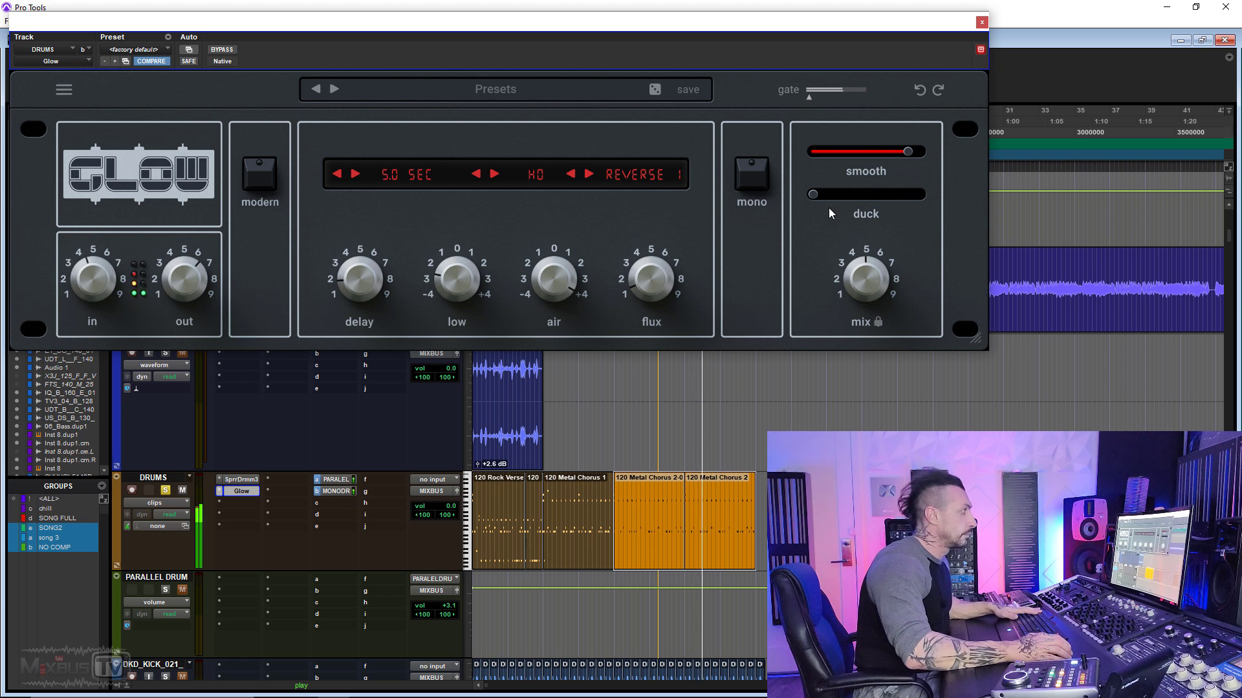
pyautogui.moveTo(814, 195); pyautogui.dragTo(866, 194)
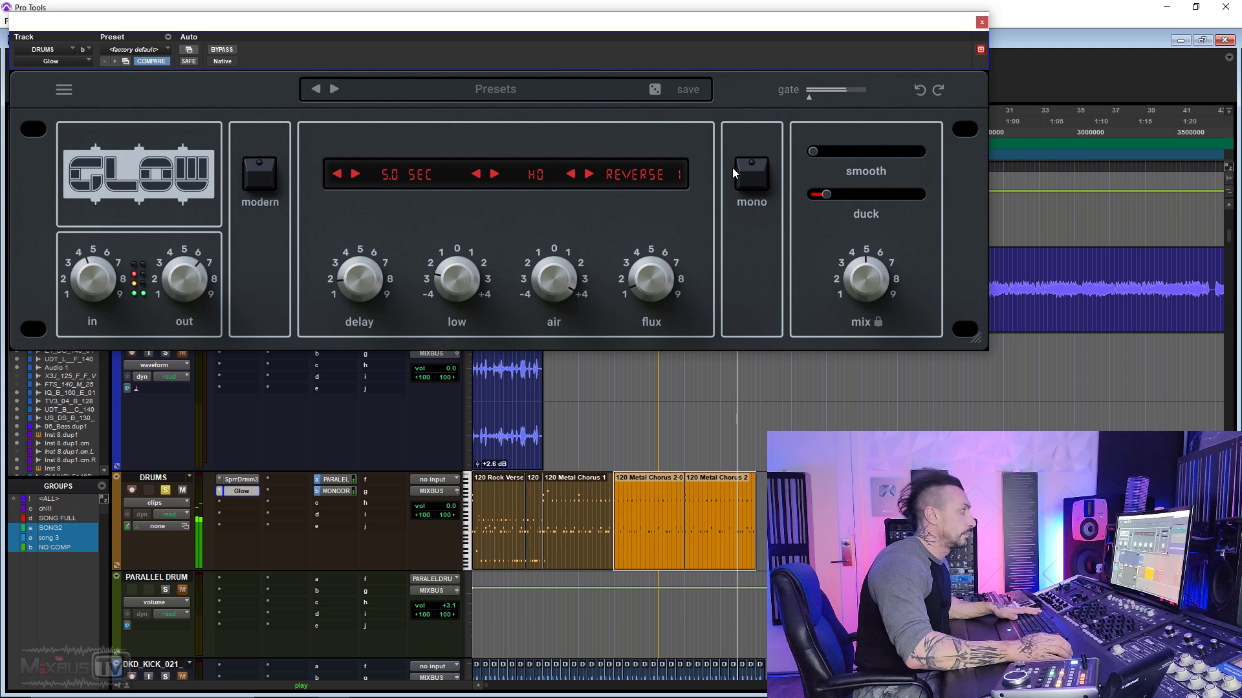
pyautogui.moveTo(814, 151); pyautogui.dragTo(993, 162)
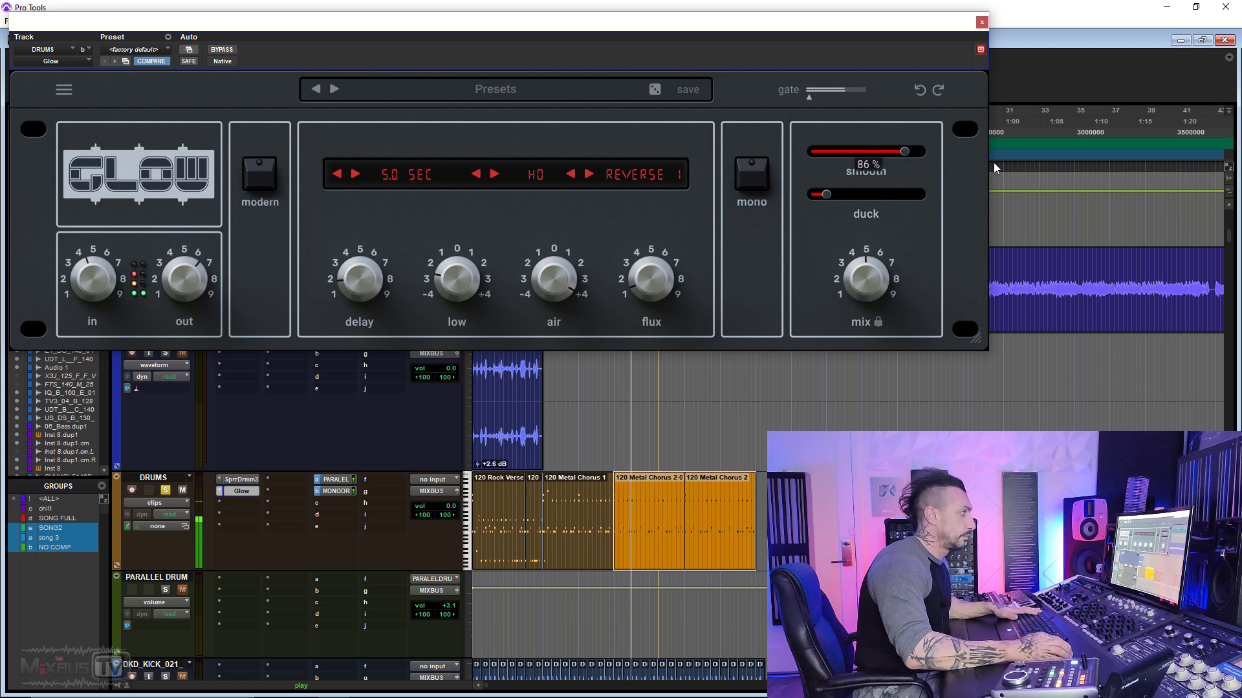
# Step: Switch the drum reverb to the Reverse 2 algorithm and play the drums through it
pyautogui.click(634, 178)
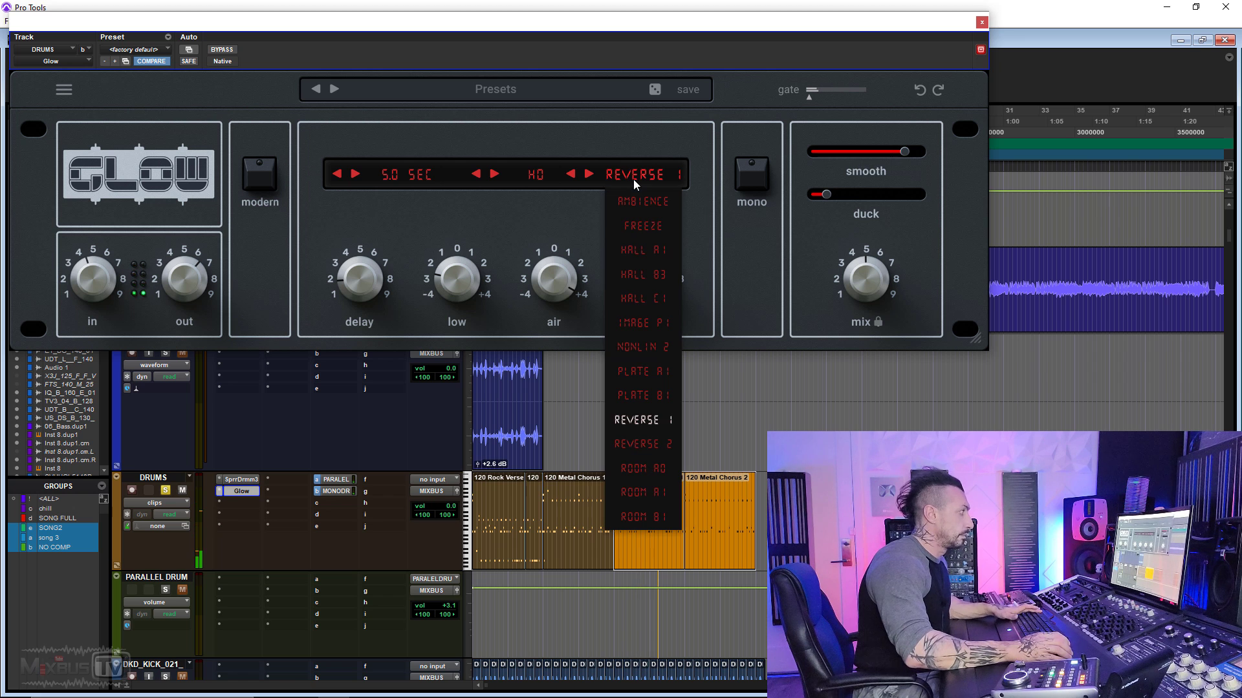
pyautogui.click(657, 440)
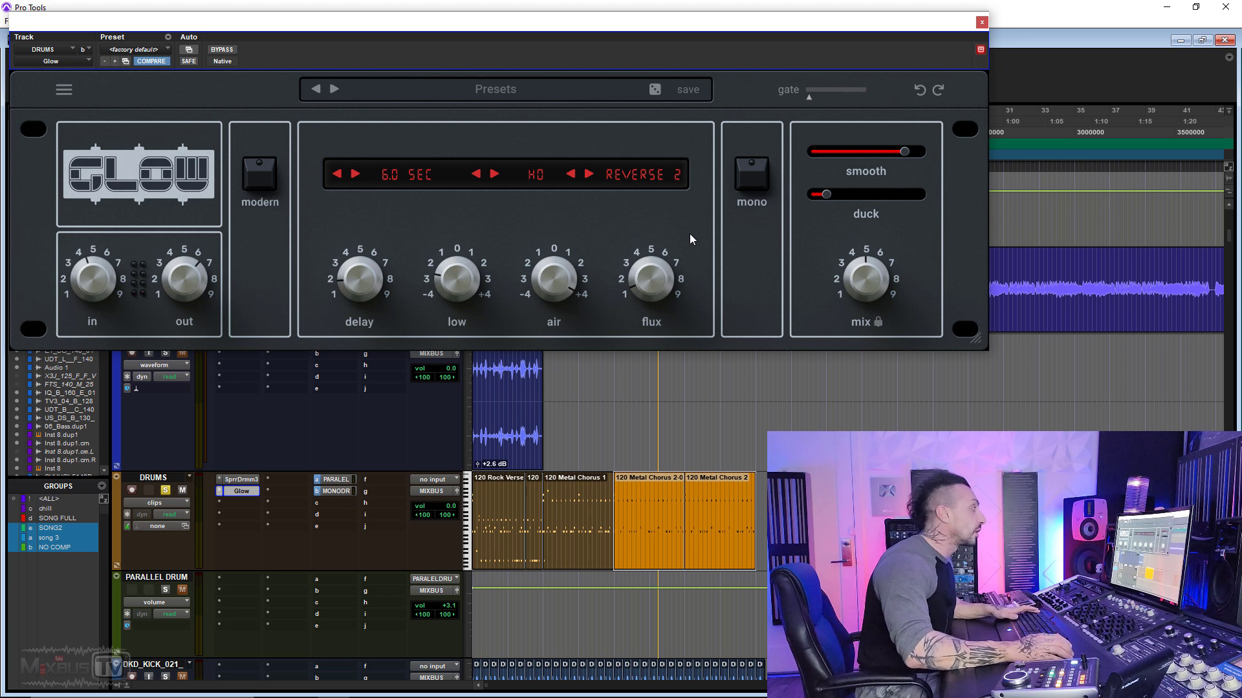
pyautogui.press('space')
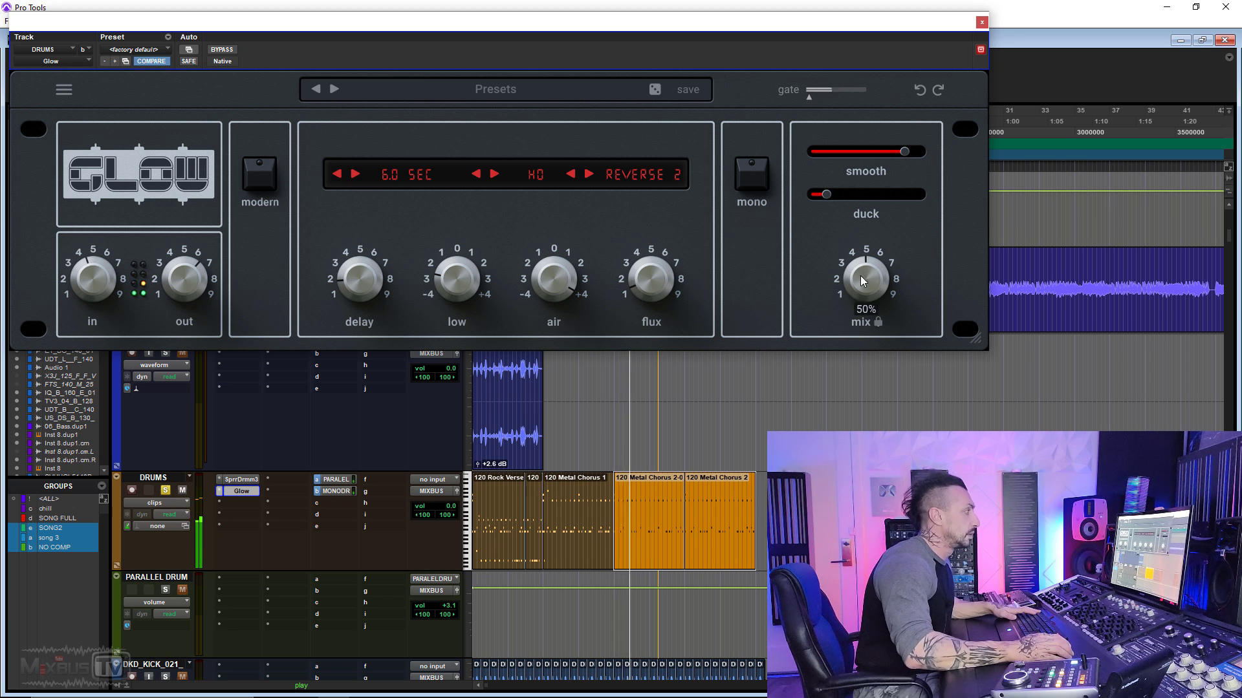
# Step: Reset air to zero, set smooth to 54%, raise duck slightly, and lower the mix to 28%
pyautogui.moveTo(860, 288)
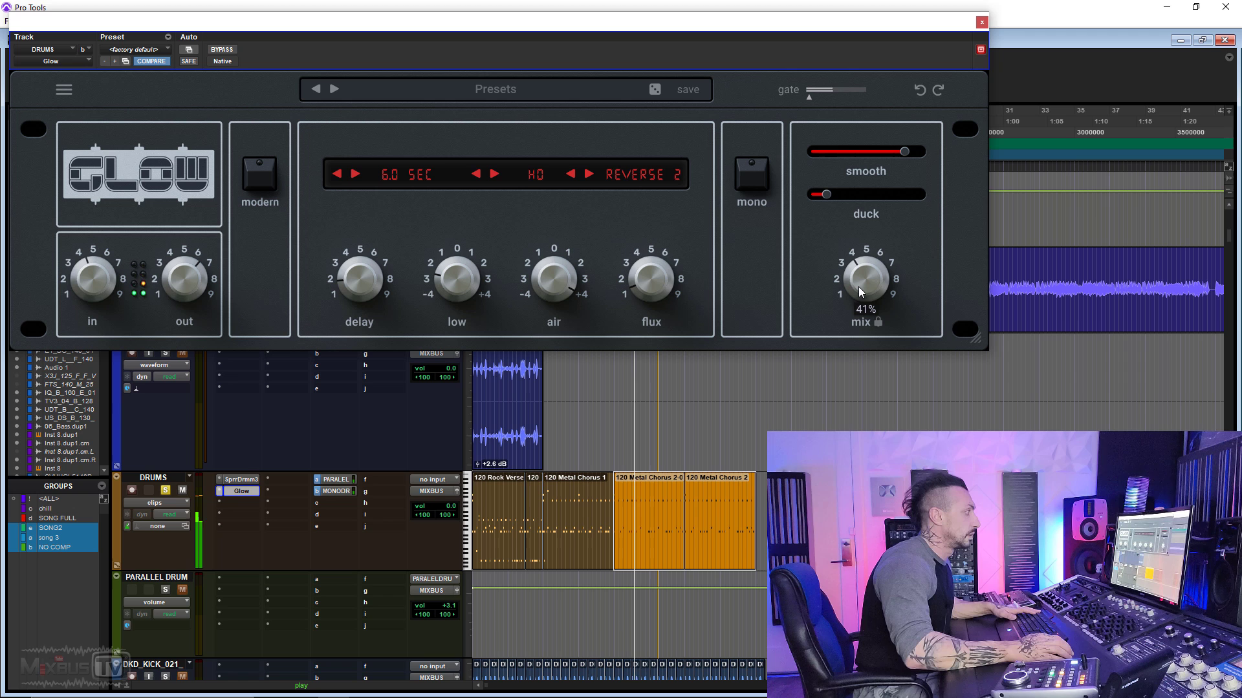
pyautogui.keyDown('alt'); pyautogui.click(552, 277); pyautogui.keyUp('alt')
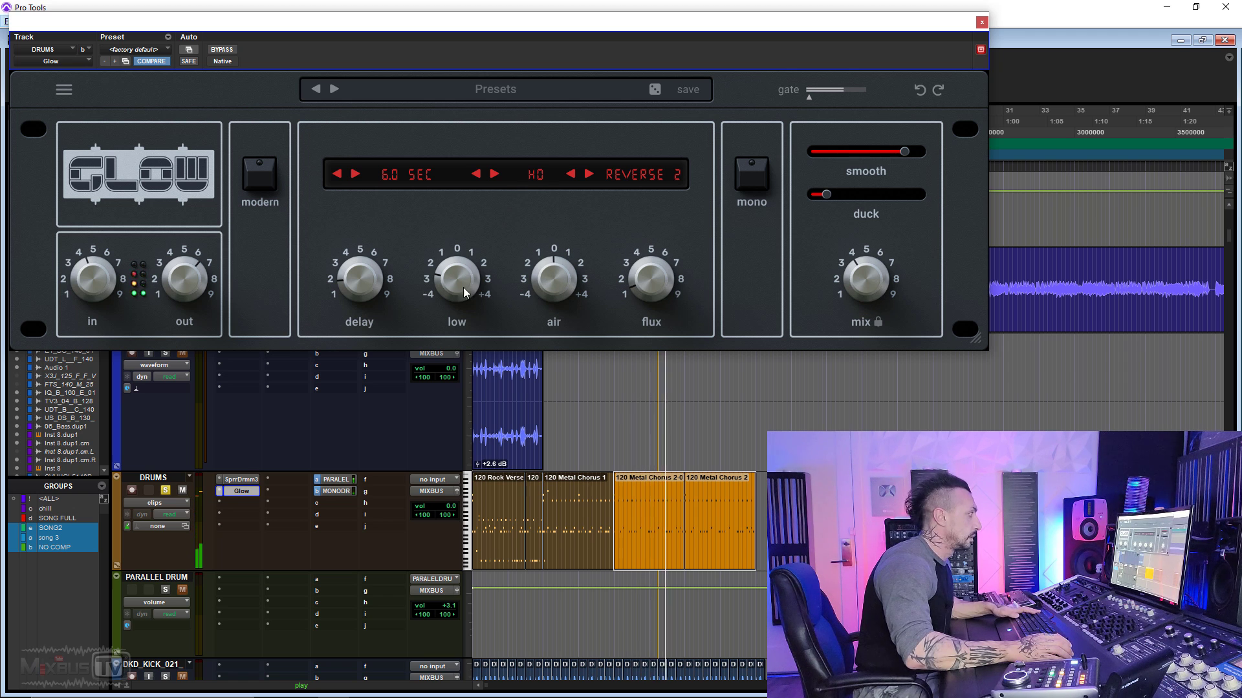
pyautogui.moveTo(555, 281)
pyautogui.moveTo(904, 151); pyautogui.dragTo(933, 157)
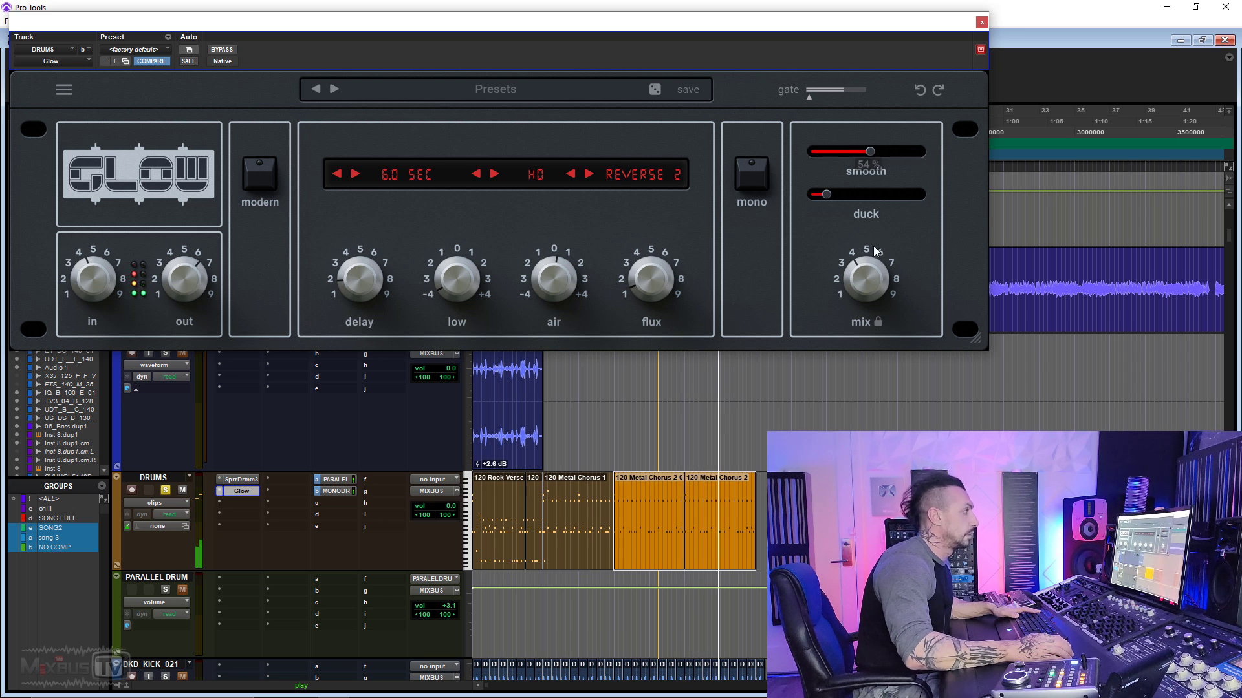
pyautogui.moveTo(828, 192); pyautogui.dragTo(840, 196)
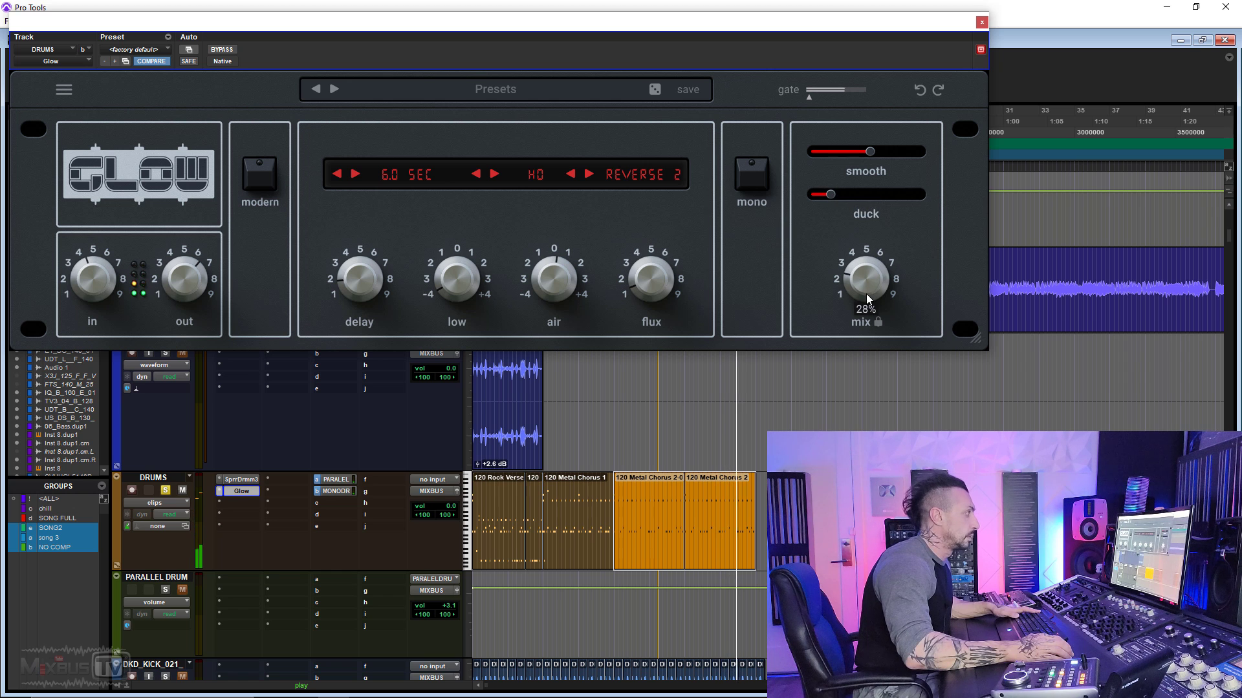
# Step: Set the Reverse 2 decay to 7.0 sec and its variation to H4, with air at 4.4 dB
pyautogui.click(414, 175)
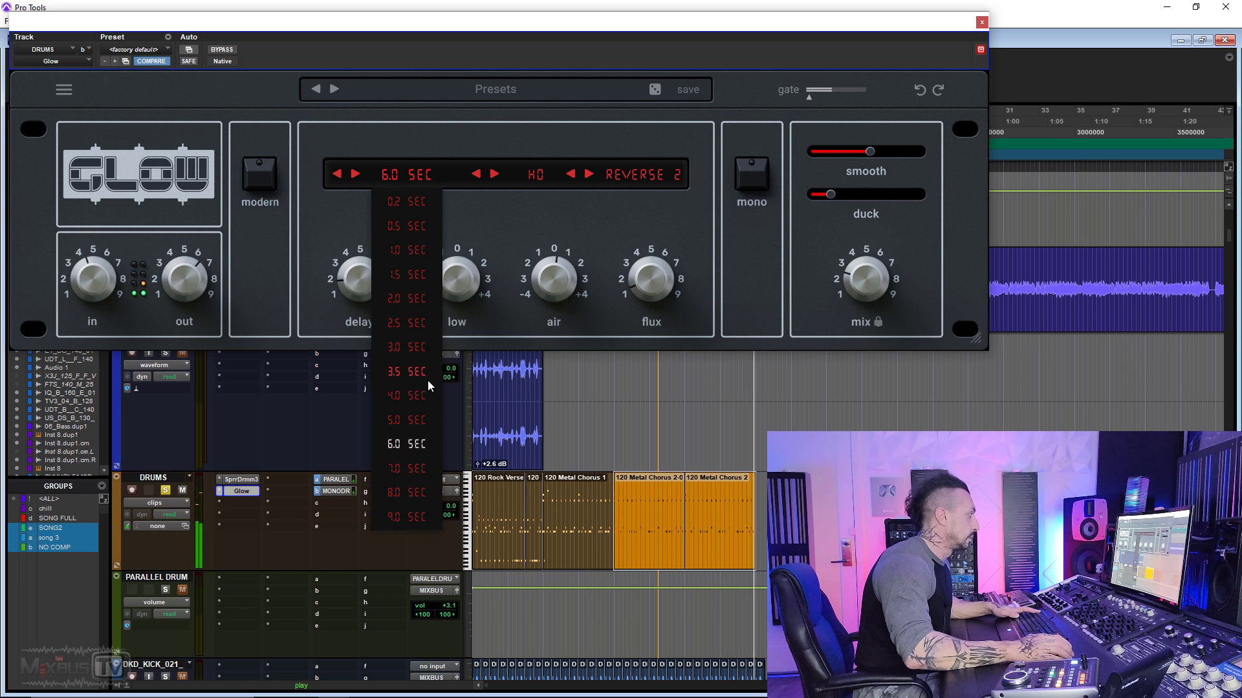
pyautogui.click(418, 474)
pyautogui.click(534, 179)
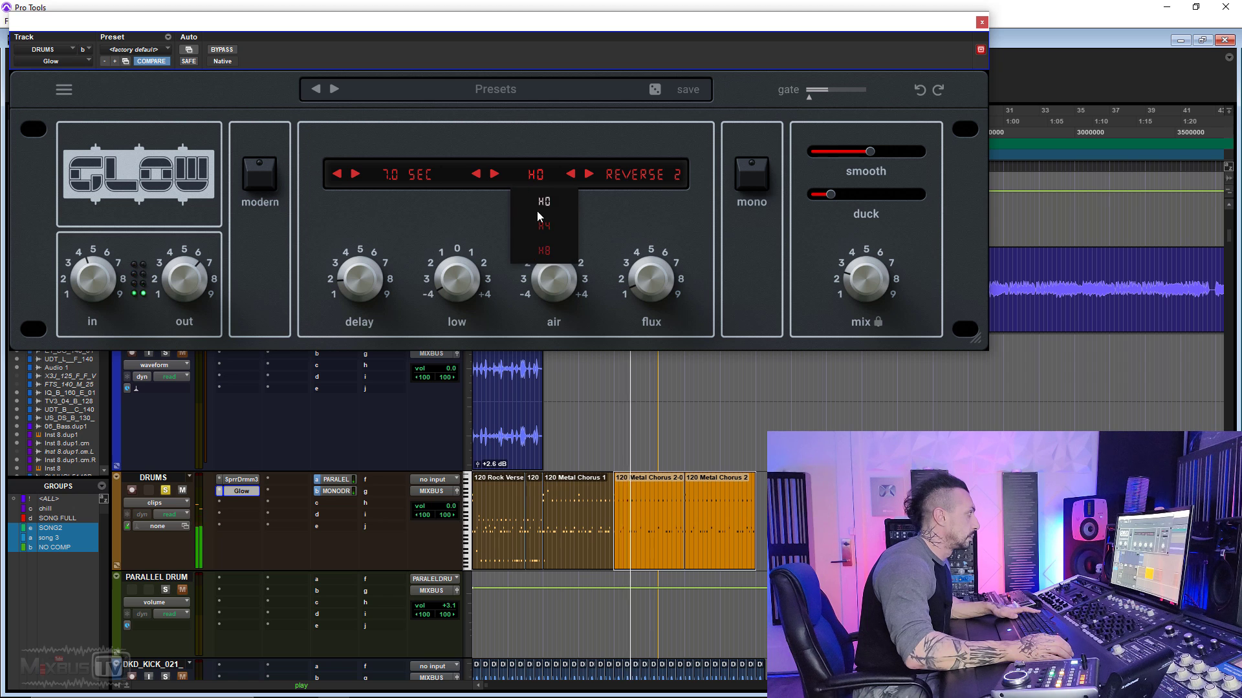
pyautogui.click(553, 239)
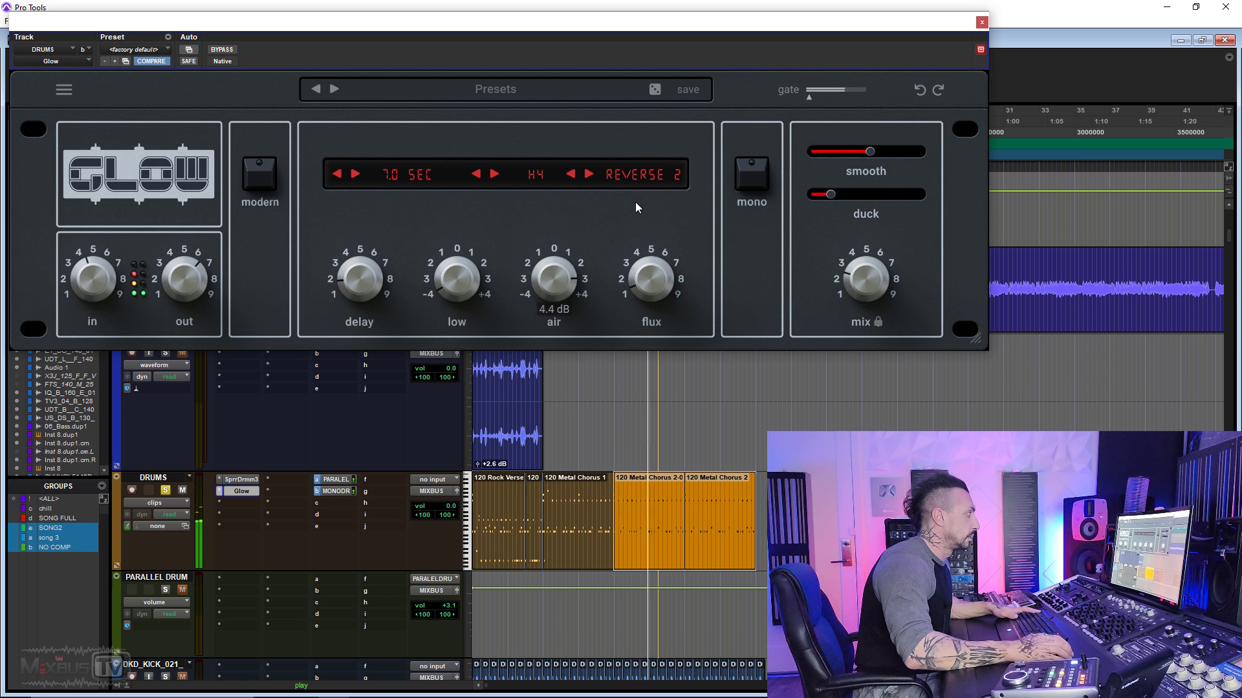
# Step: Audition smooth at zero and about 80%, and compare modern mode on and off while adjusting duck
pyautogui.moveTo(869, 152); pyautogui.dragTo(688, 182)
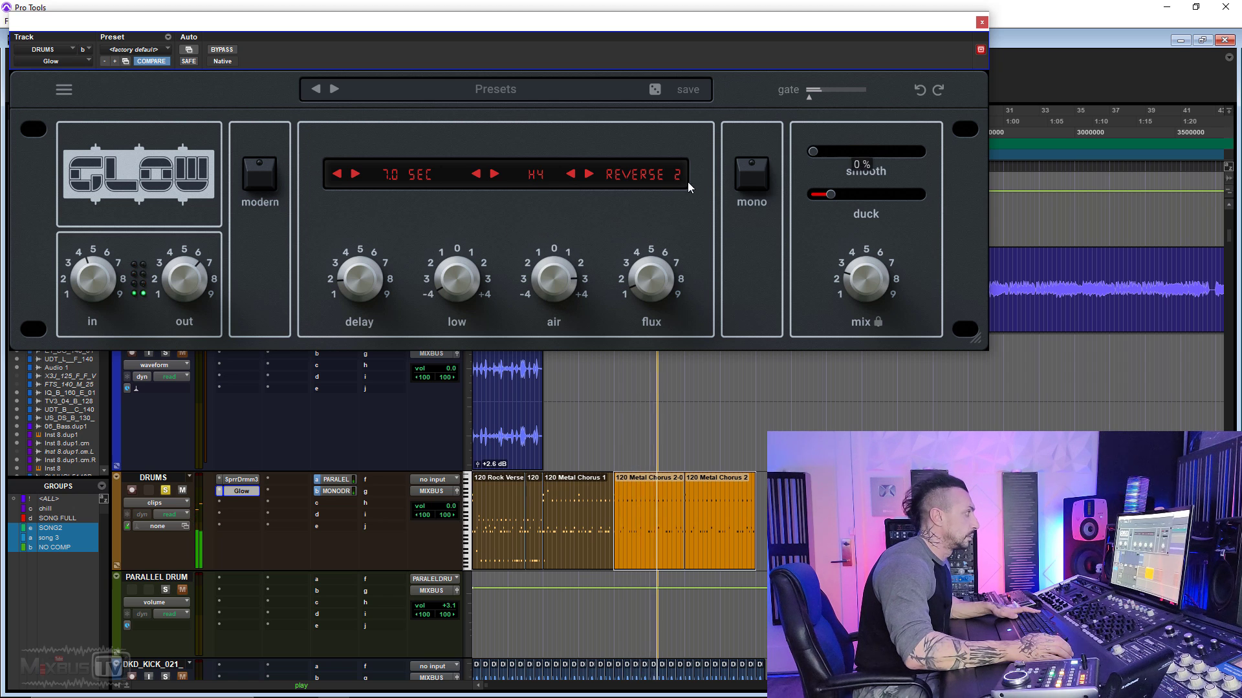
pyautogui.moveTo(817, 152); pyautogui.dragTo(976, 160)
pyautogui.click(277, 181)
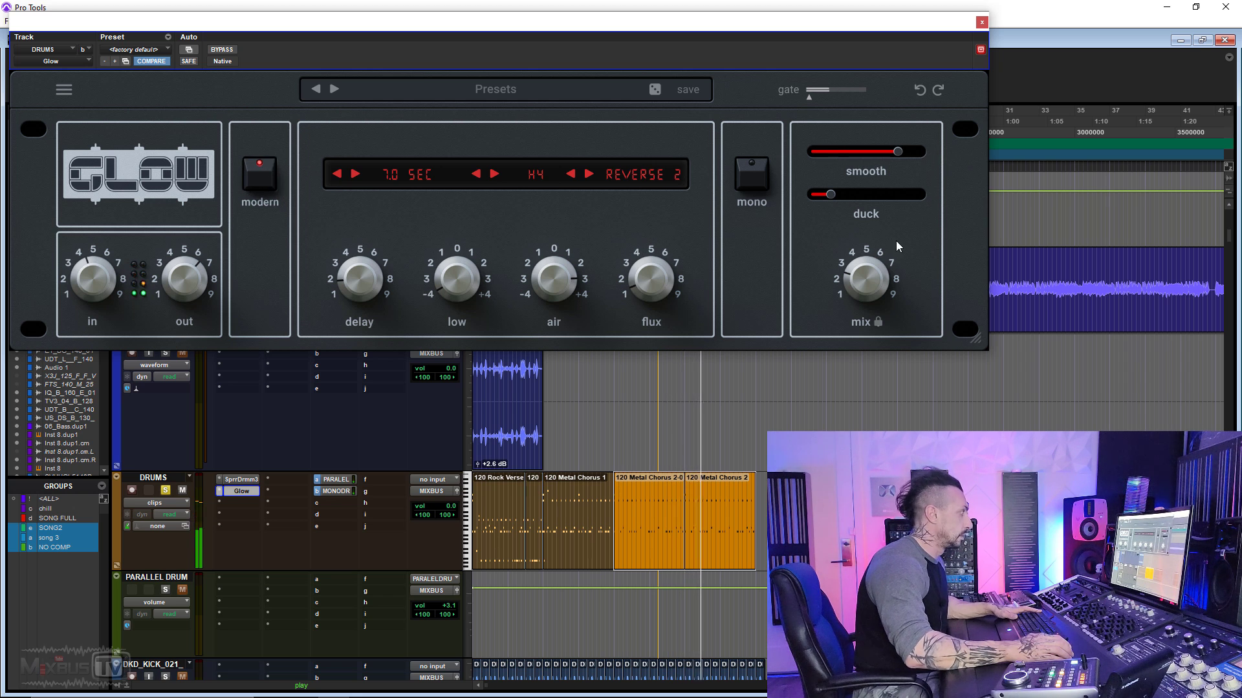
pyautogui.moveTo(830, 195)
pyautogui.mouseDown()
pyautogui.moveTo(869, 197)
pyautogui.moveTo(850, 197)
pyautogui.mouseUp()
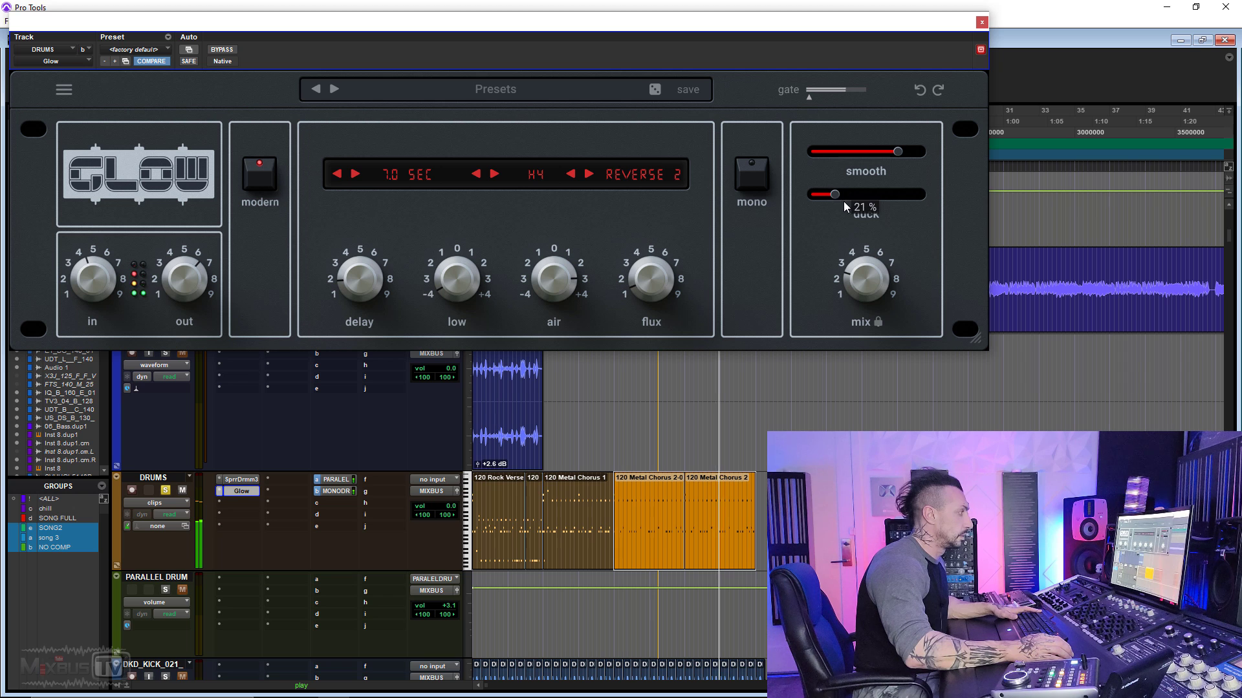
pyautogui.click(266, 172)
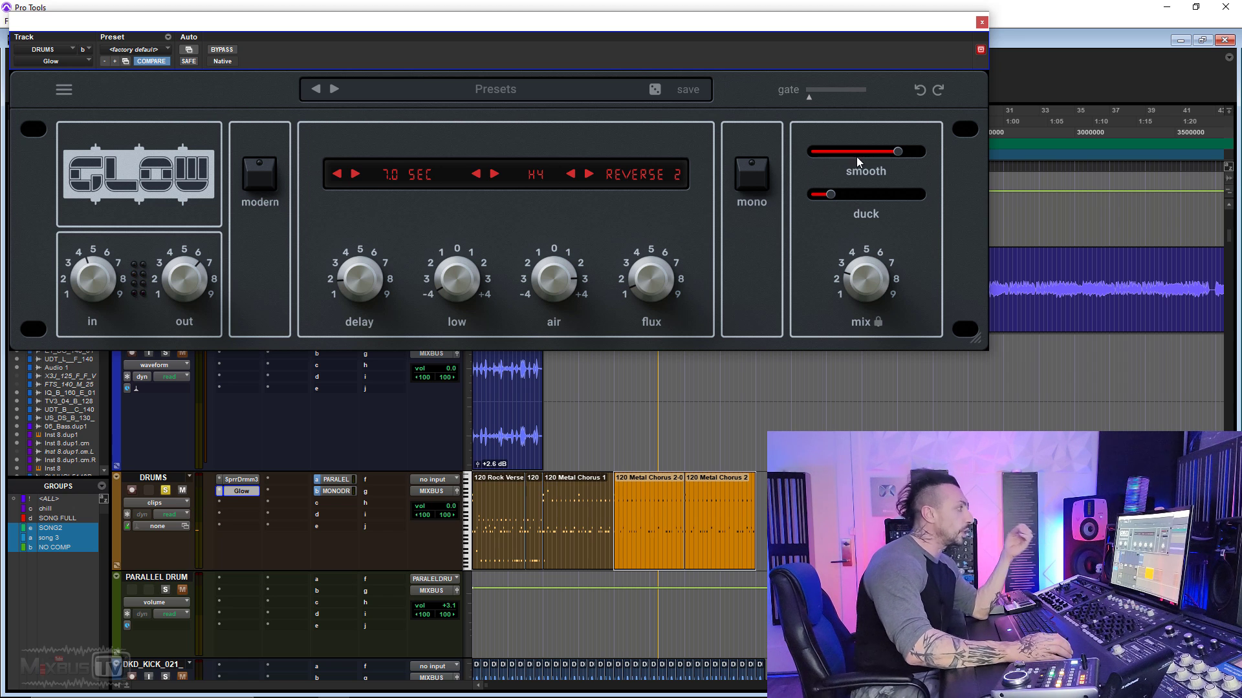
# Step: Change the drum reverb to Ambience, bring smooth and duck down to zero, and play the drums
pyautogui.click(640, 174)
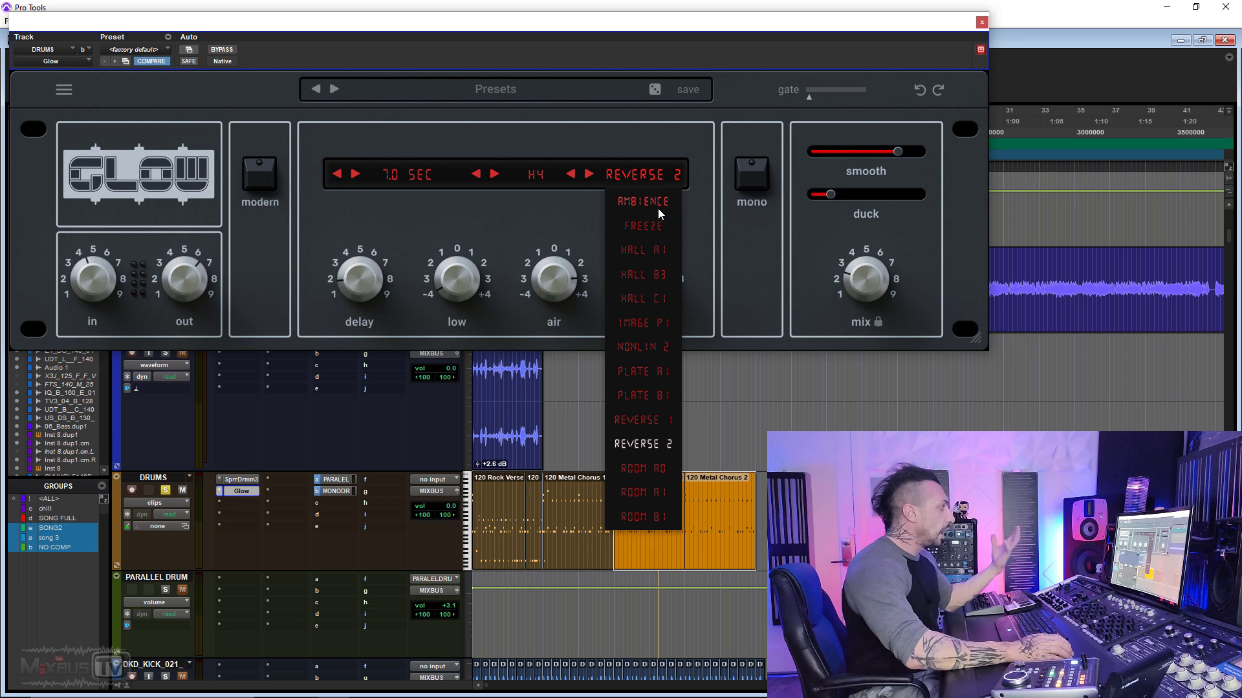
pyautogui.click(658, 208)
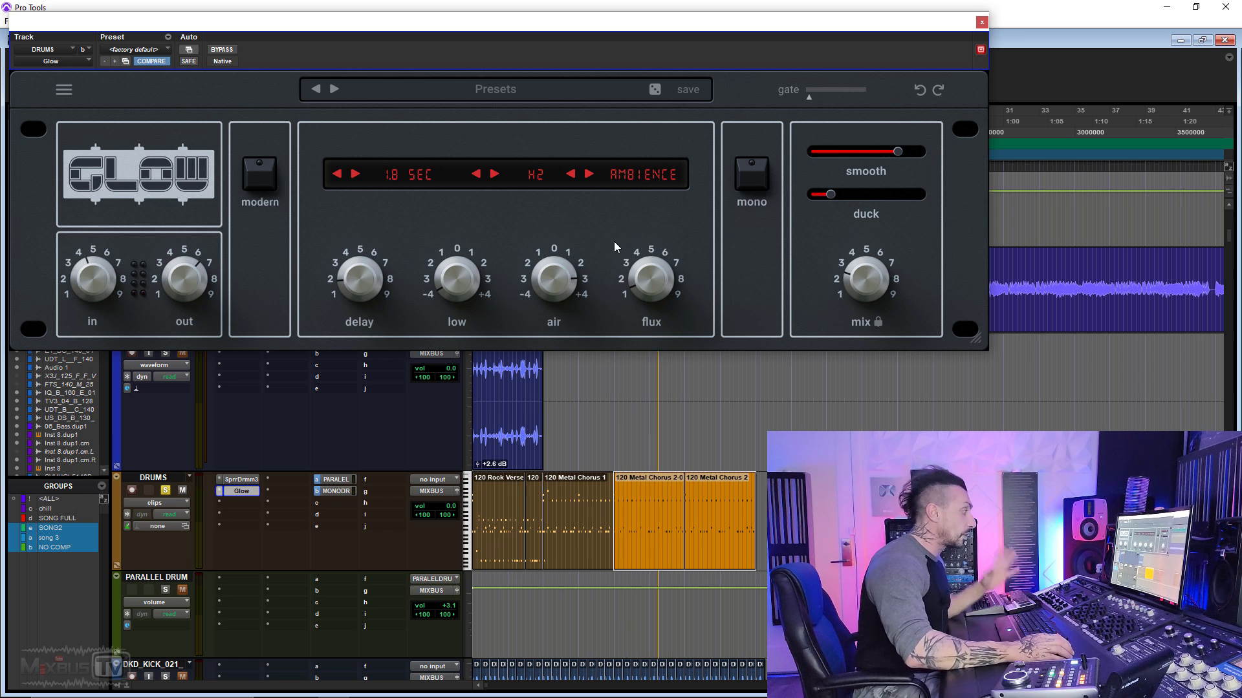
pyautogui.moveTo(842, 150); pyautogui.dragTo(731, 154)
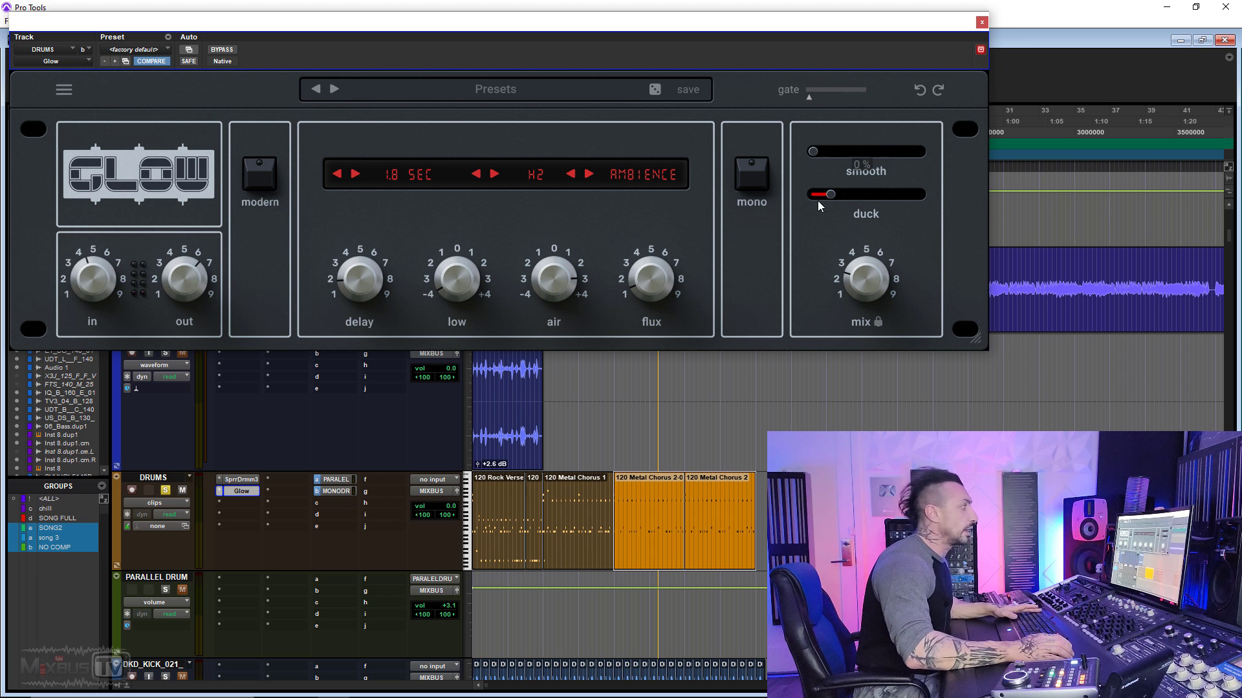
pyautogui.moveTo(817, 200); pyautogui.dragTo(808, 196)
pyautogui.press('space')
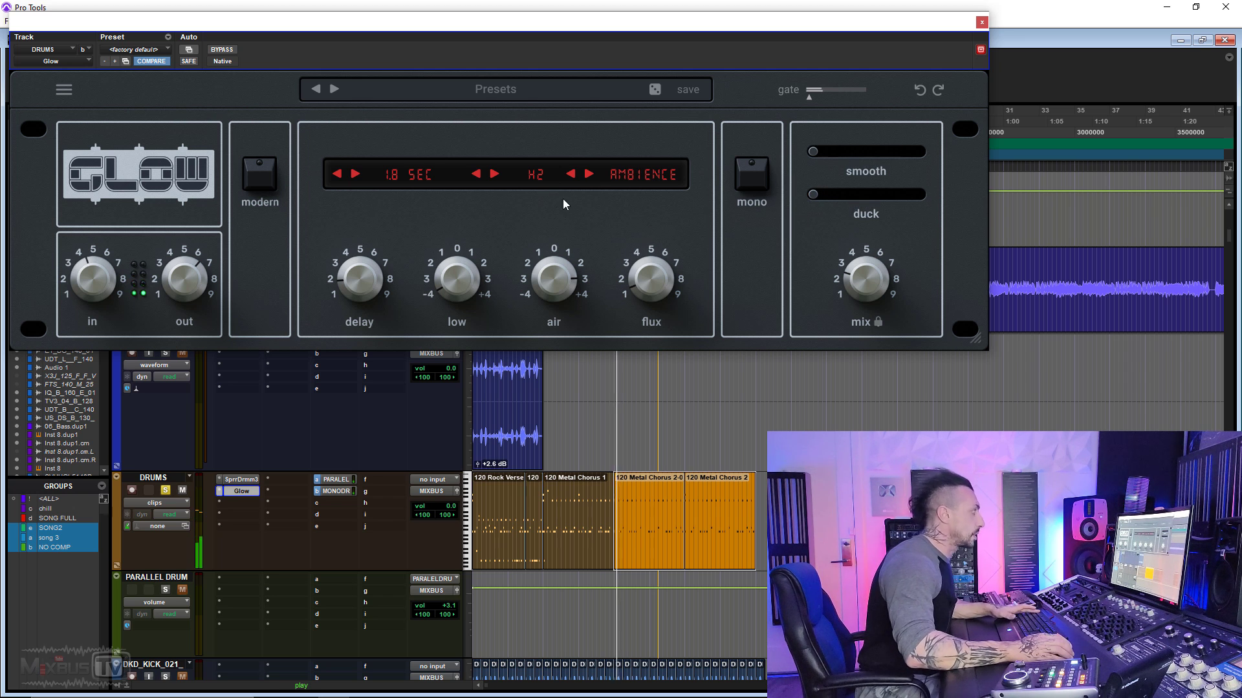
# Step: Set low to -2.2 dB, choose the H0 variation of Ambience, and raise smooth to about three quarters
pyautogui.moveTo(871, 276)
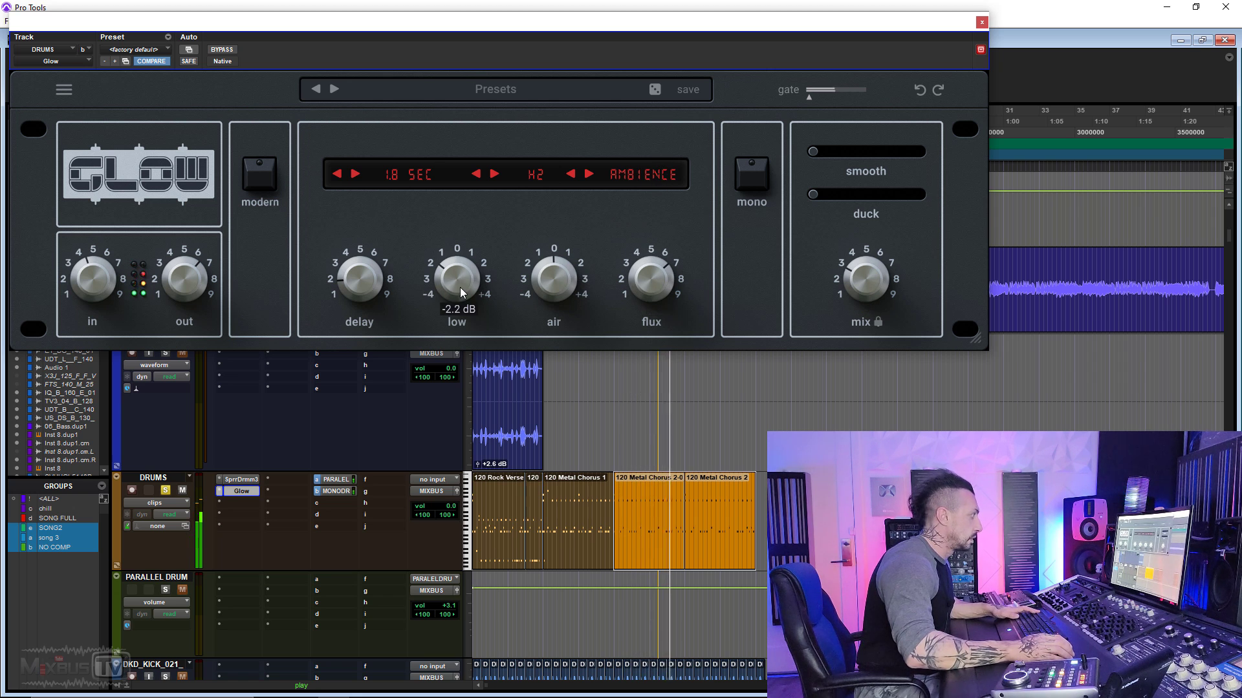
pyautogui.click(541, 179)
pyautogui.click(545, 198)
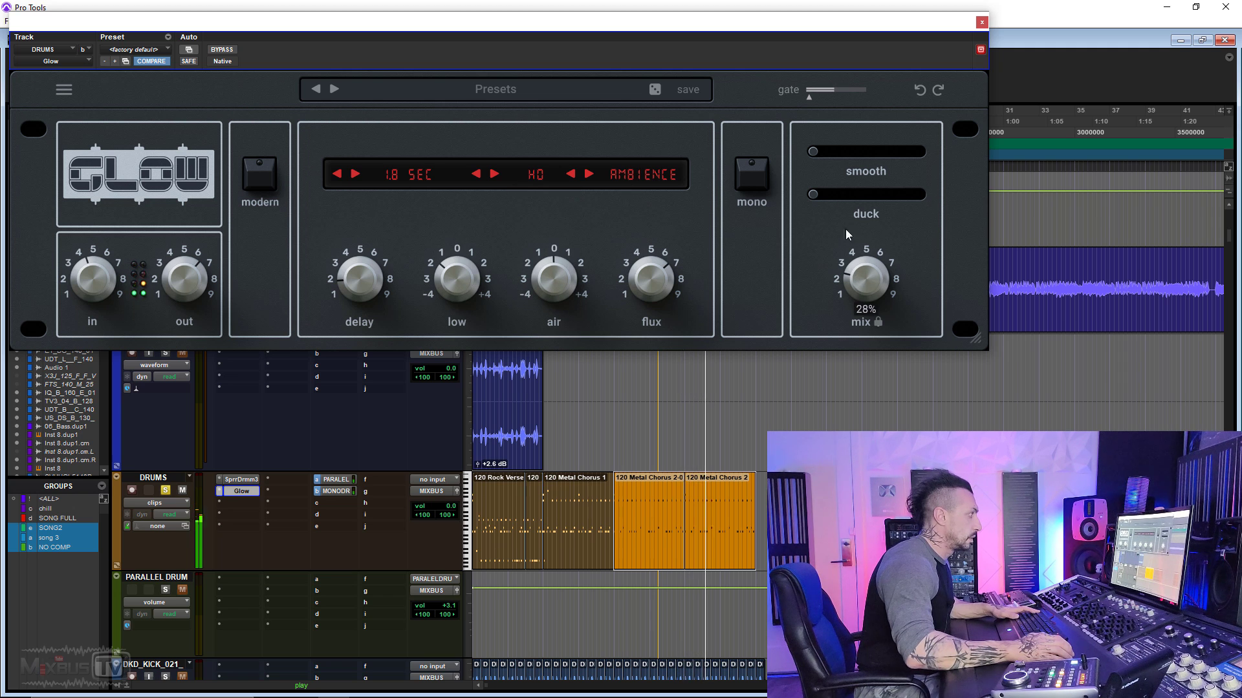
pyautogui.moveTo(813, 150); pyautogui.dragTo(981, 164)
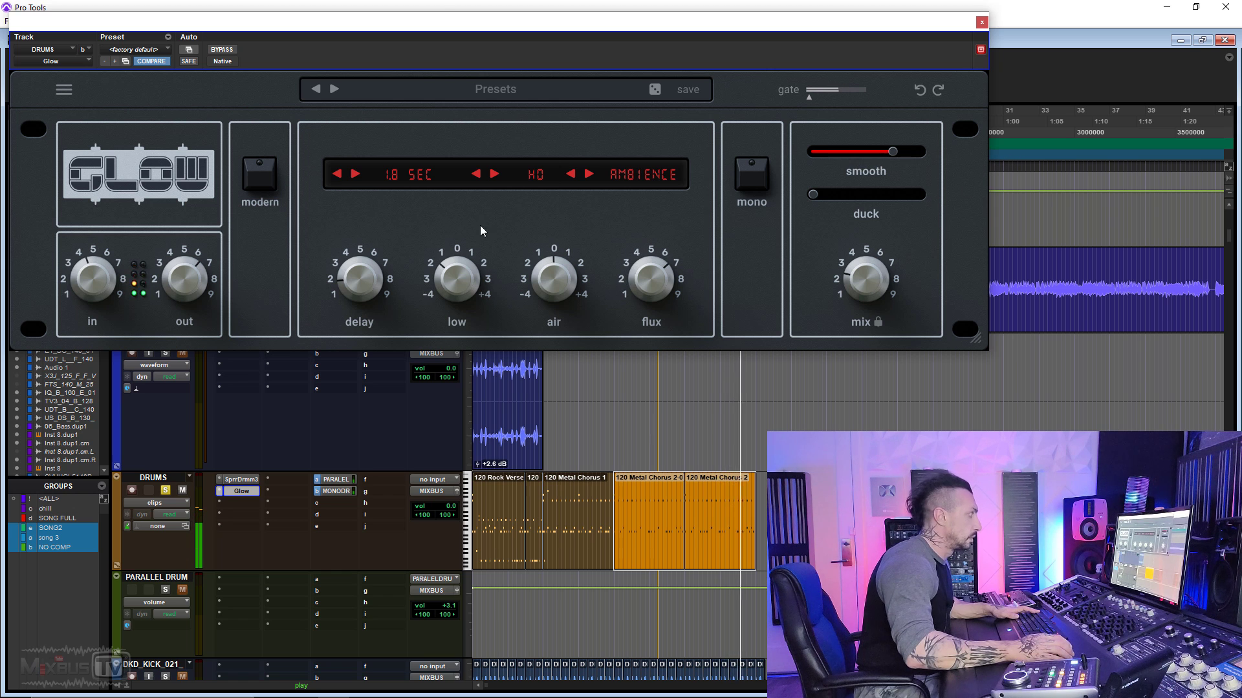
# Step: Set the Ambience decay to 2.5 sec and its variation to H4, with the mix lowered to 20%
pyautogui.click(407, 174)
pyautogui.click(414, 245)
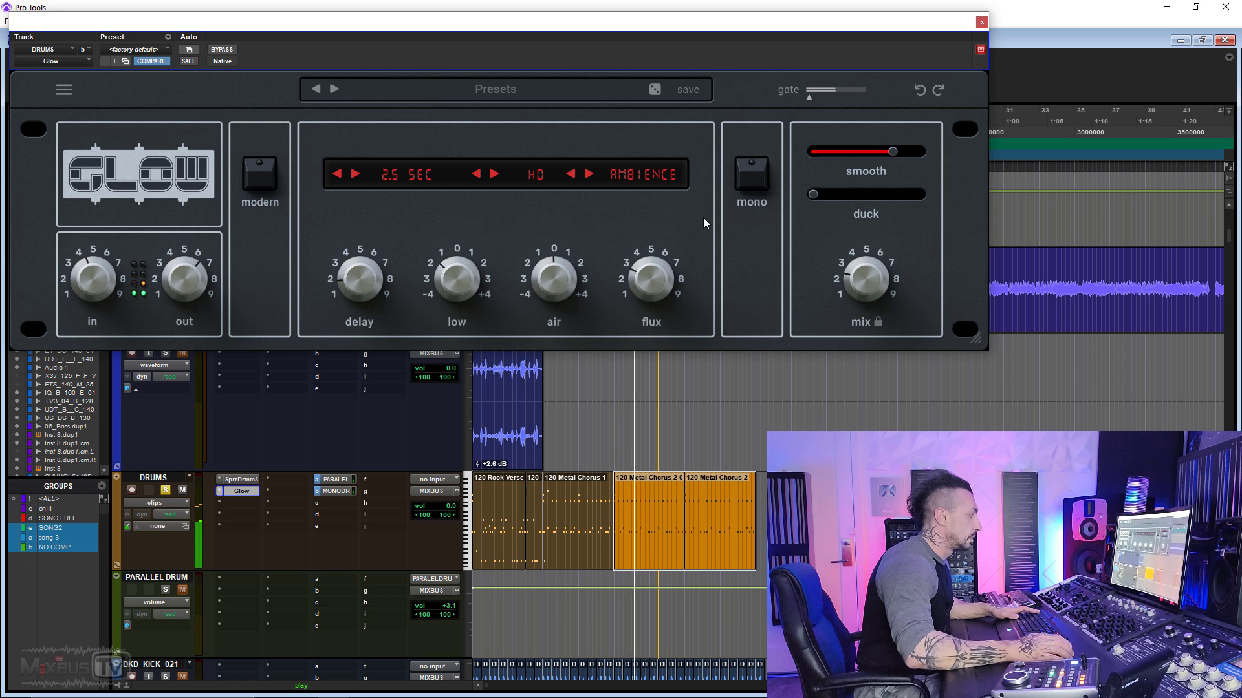
pyautogui.click(527, 177)
pyautogui.click(545, 250)
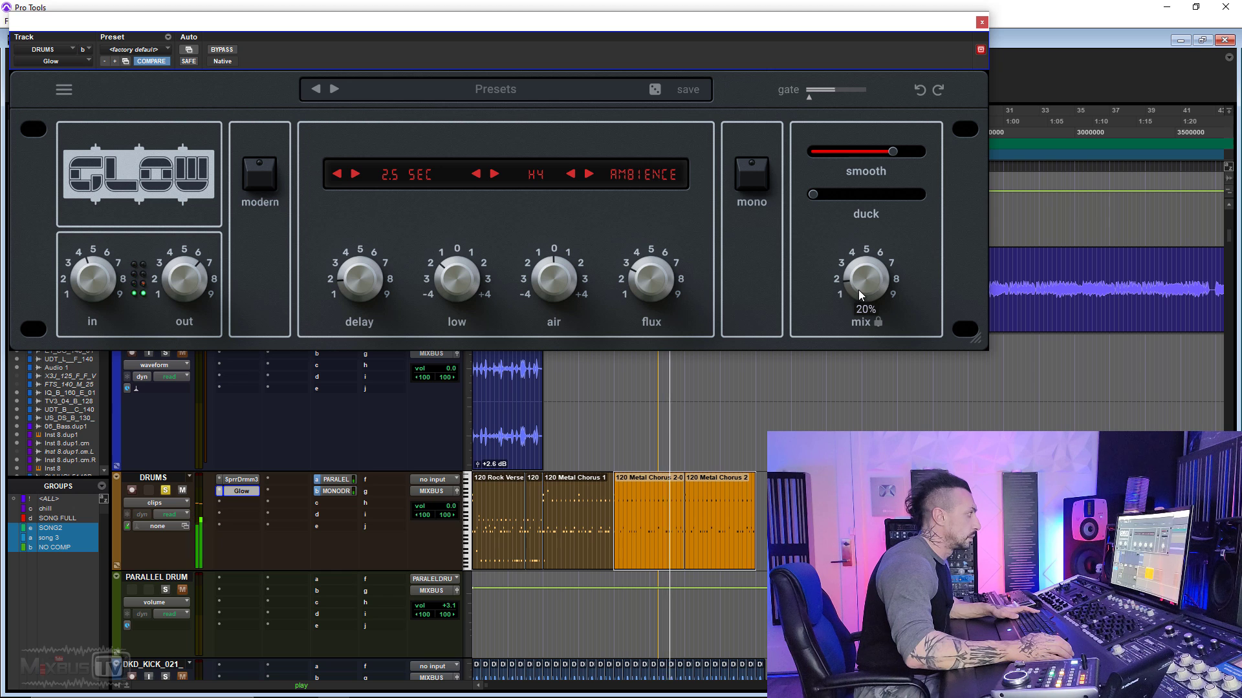
# Step: Change the drum reverb to Hall B3 with a 2.5 sec decay and a 22% mix
pyautogui.click(643, 174)
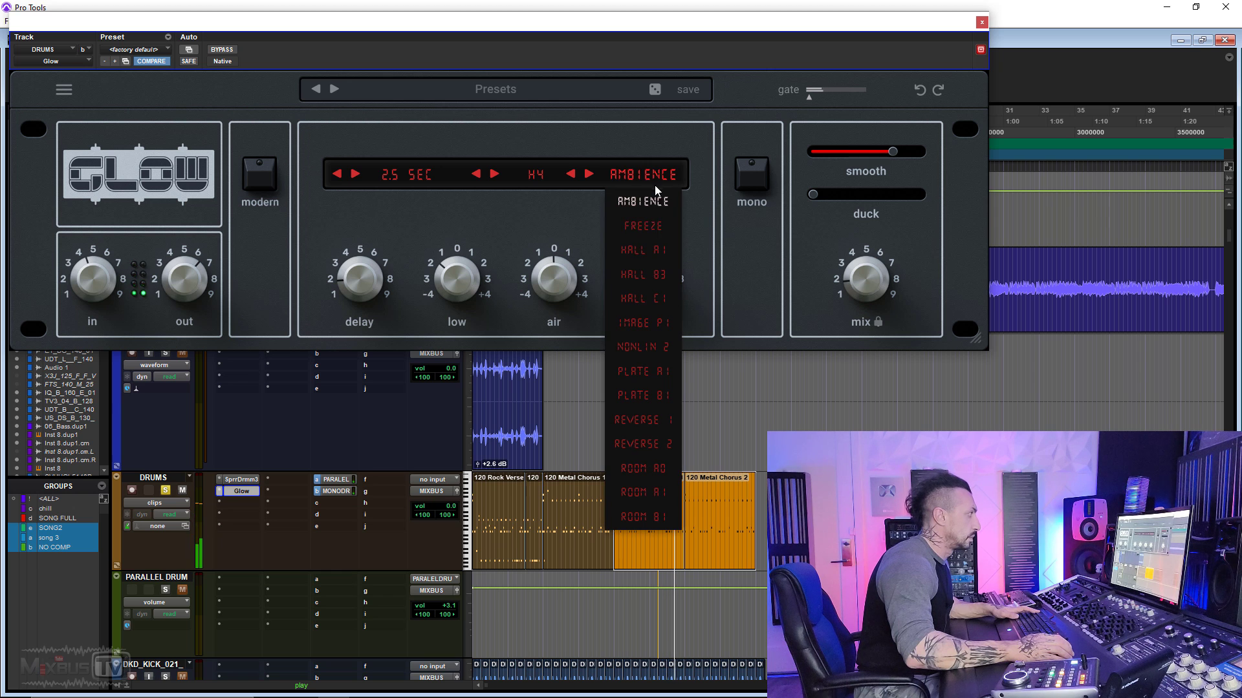
pyautogui.click(667, 277)
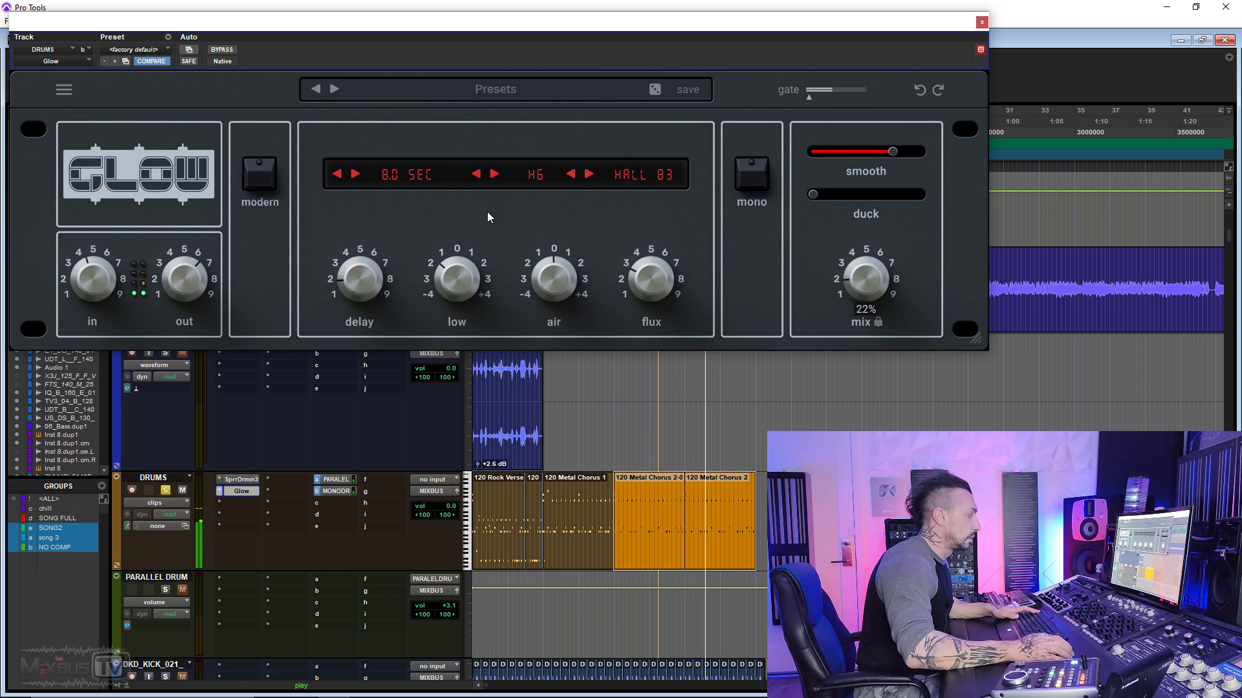
pyautogui.click(417, 183)
pyautogui.click(416, 299)
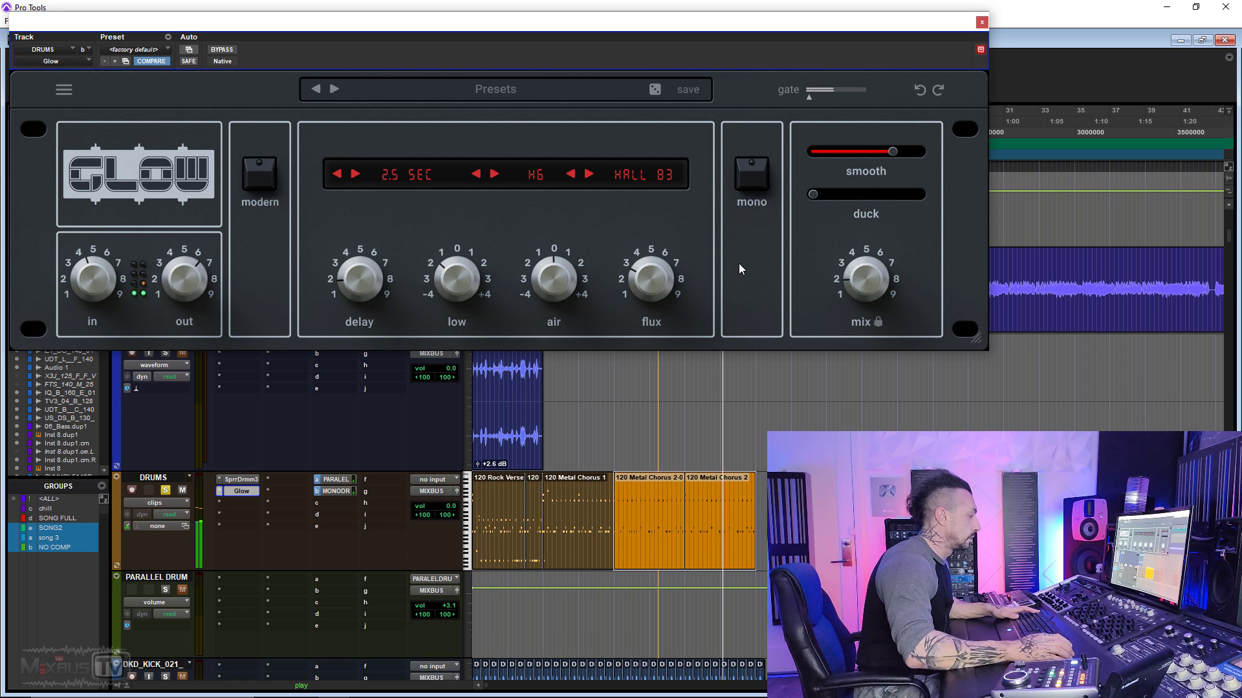
# Step: Raise air, reduce smooth to zero, and audition the H1 variation of Hall B3 at a 26% mix
pyautogui.moveTo(546, 264); pyautogui.dragTo(546, 194)
pyautogui.moveTo(893, 152); pyautogui.dragTo(679, 206)
pyautogui.click(537, 176)
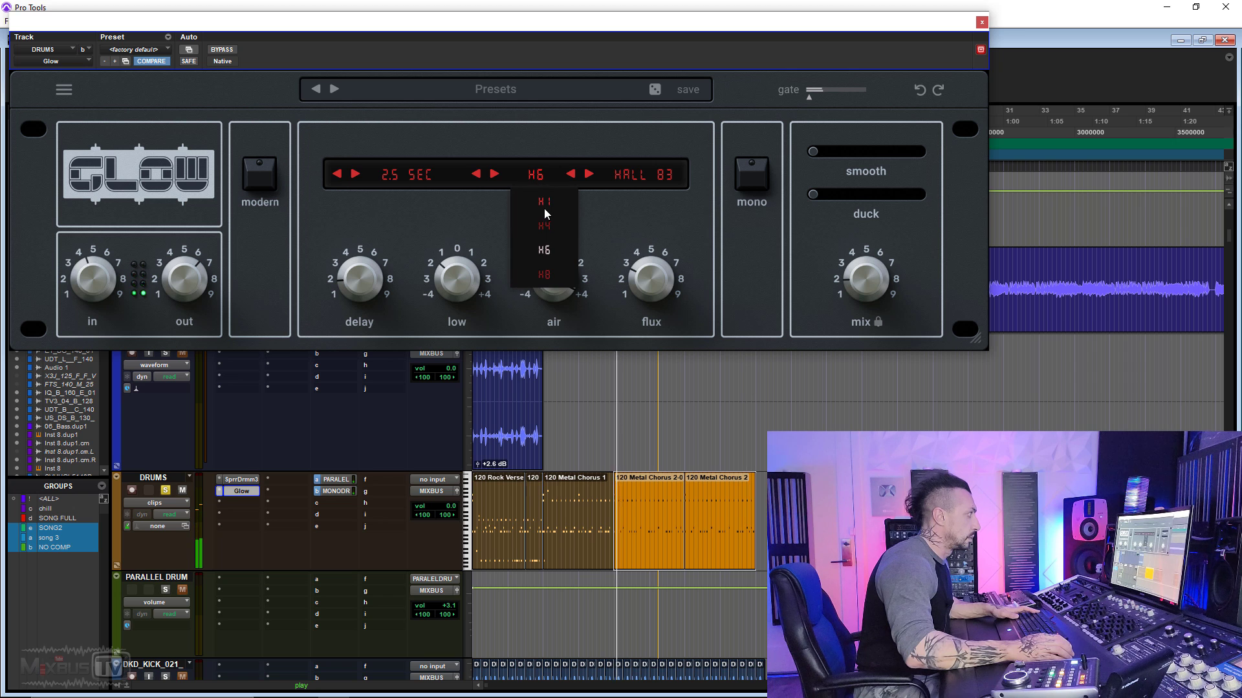
pyautogui.click(544, 207)
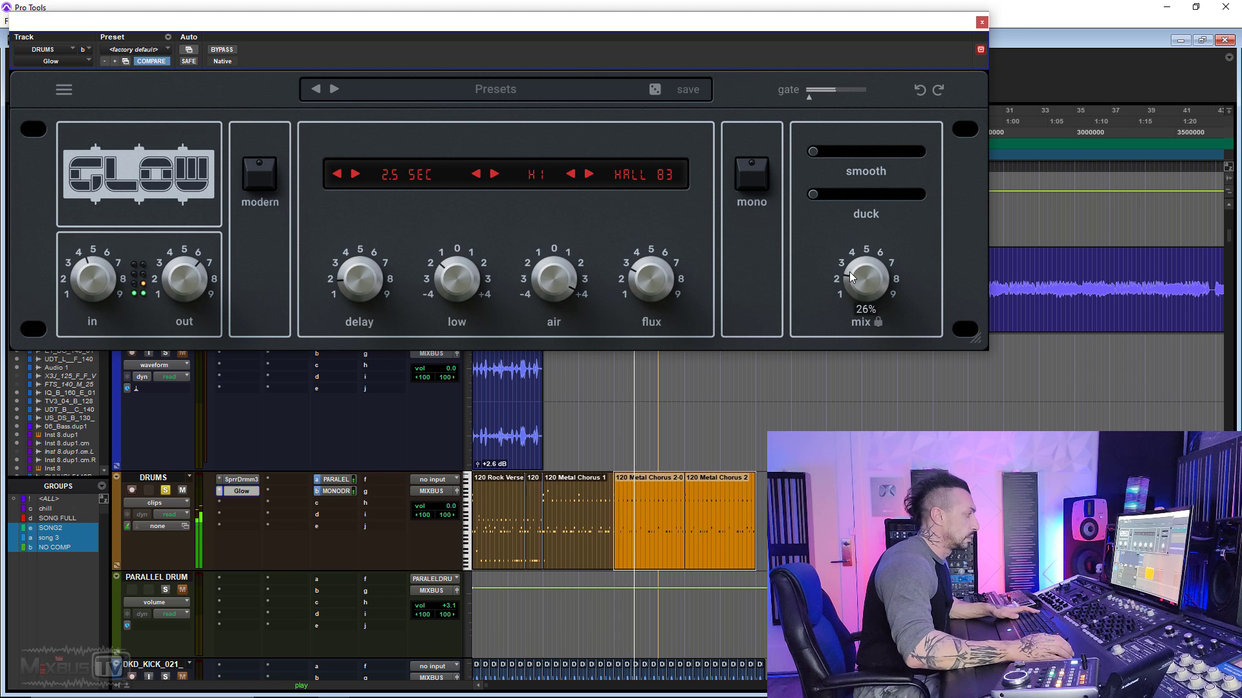
pyautogui.moveTo(815, 152); pyautogui.dragTo(816, 238)
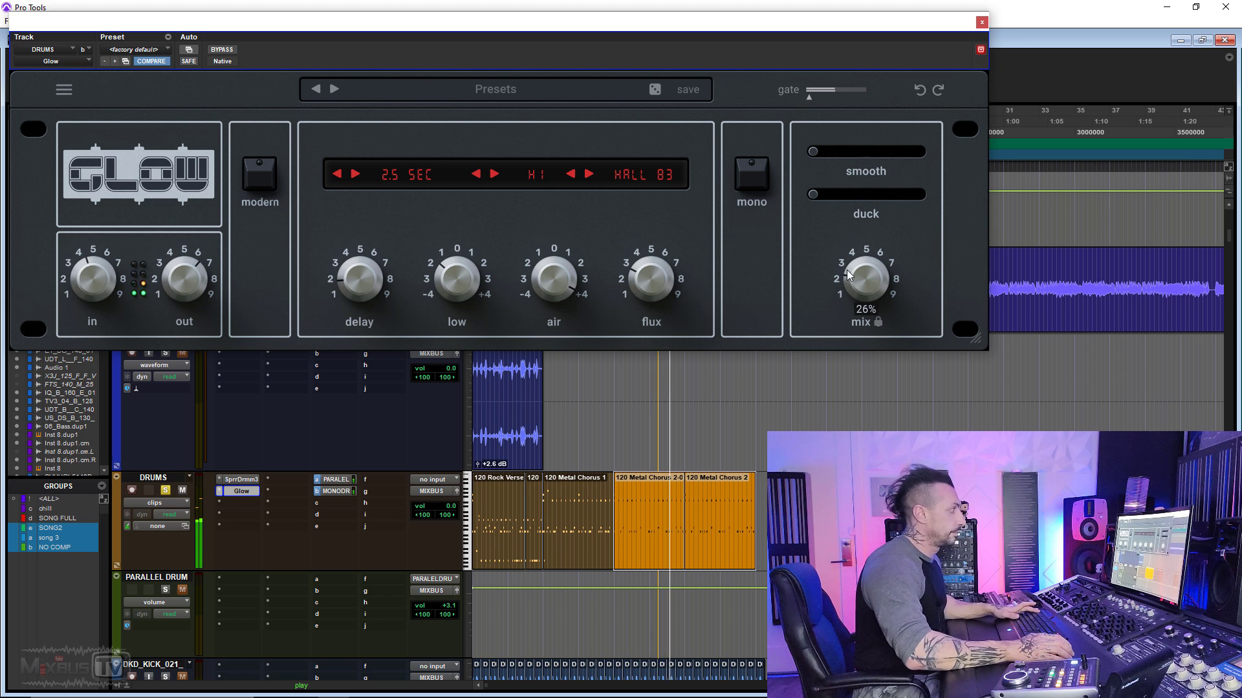
# Step: Restart the drum playback with the mix at 33%, smooth raised to about two thirds, and flux at 18%
pyautogui.press('space')
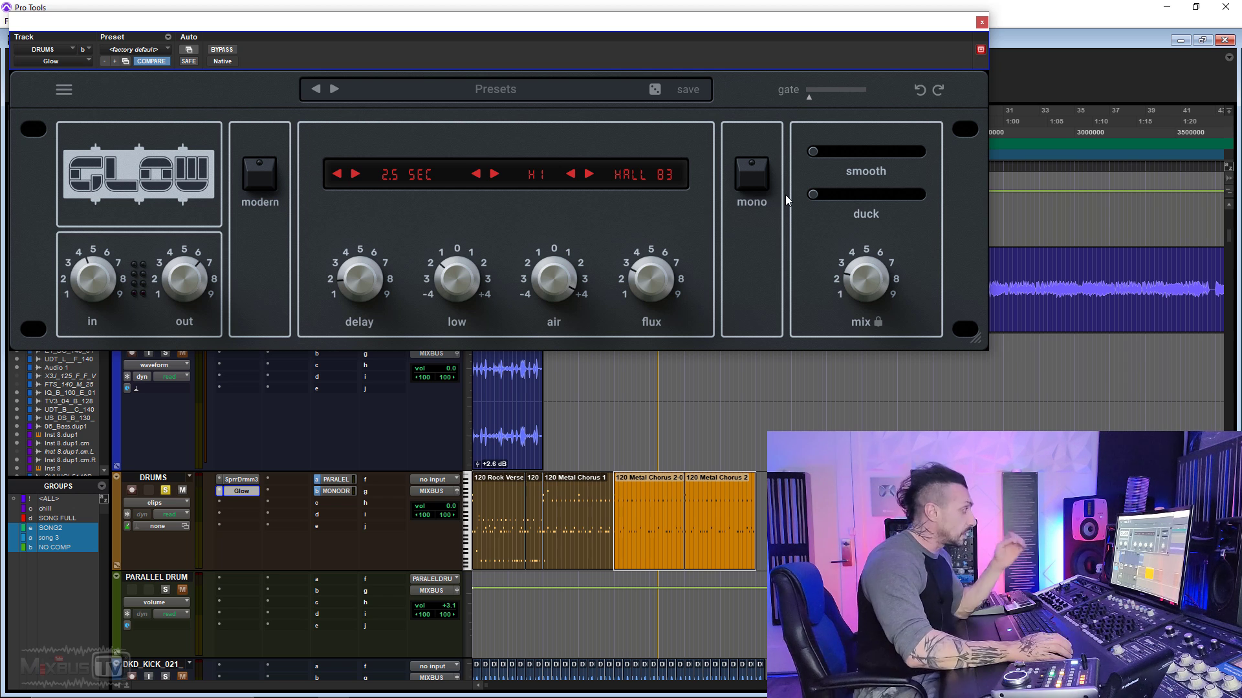
pyautogui.press('space')
pyautogui.moveTo(843, 258)
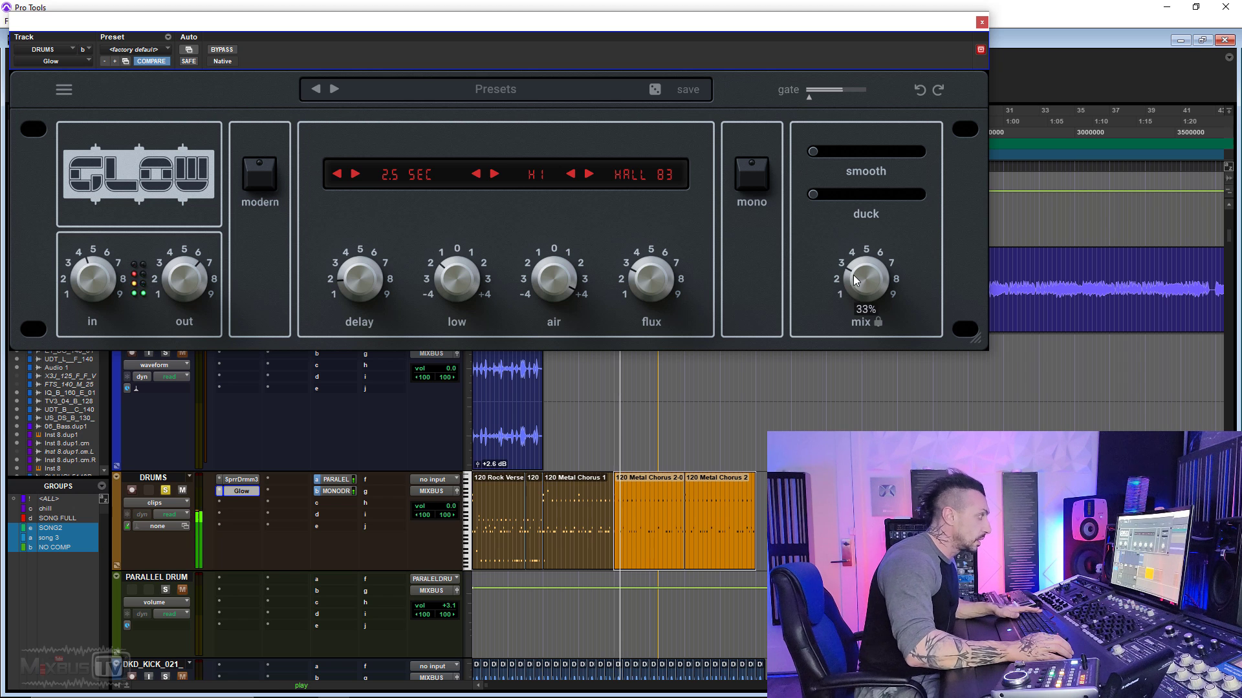
pyautogui.moveTo(812, 152); pyautogui.dragTo(931, 164)
pyautogui.moveTo(554, 287)
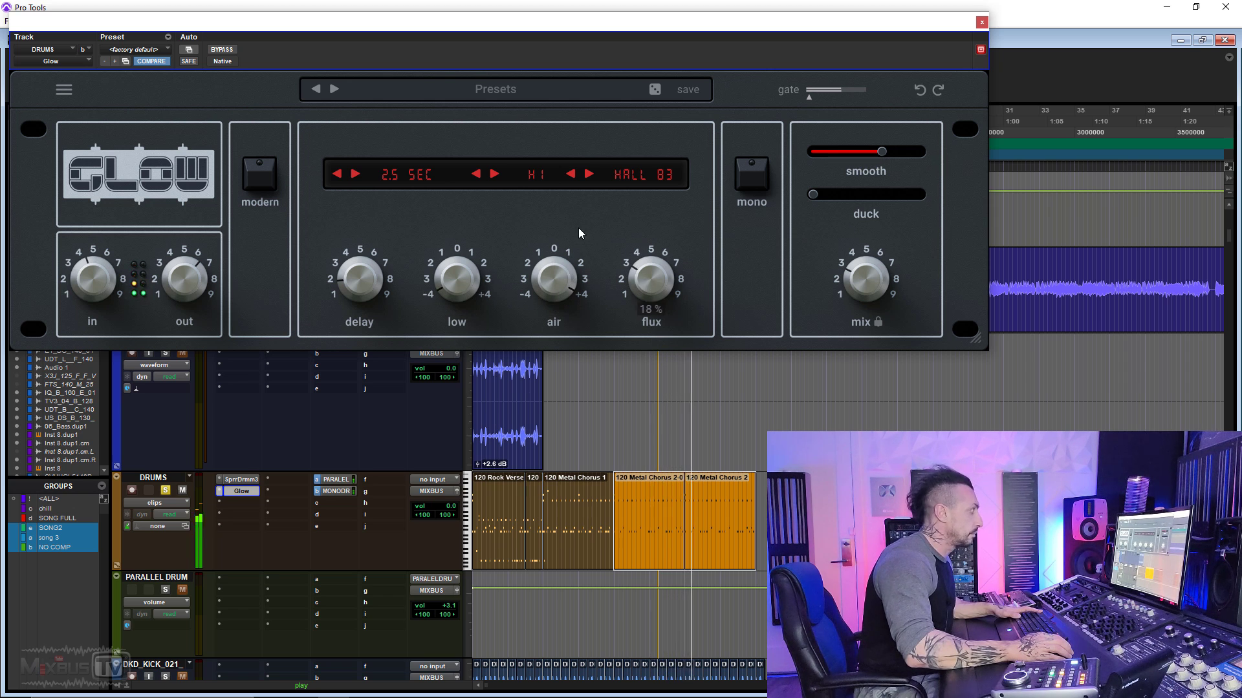
# Step: Keep the H1 variation, lengthen the Hall B3 decay to 3.5 sec, and raise the mix to 37%
pyautogui.click(529, 175)
pyautogui.click(802, 250)
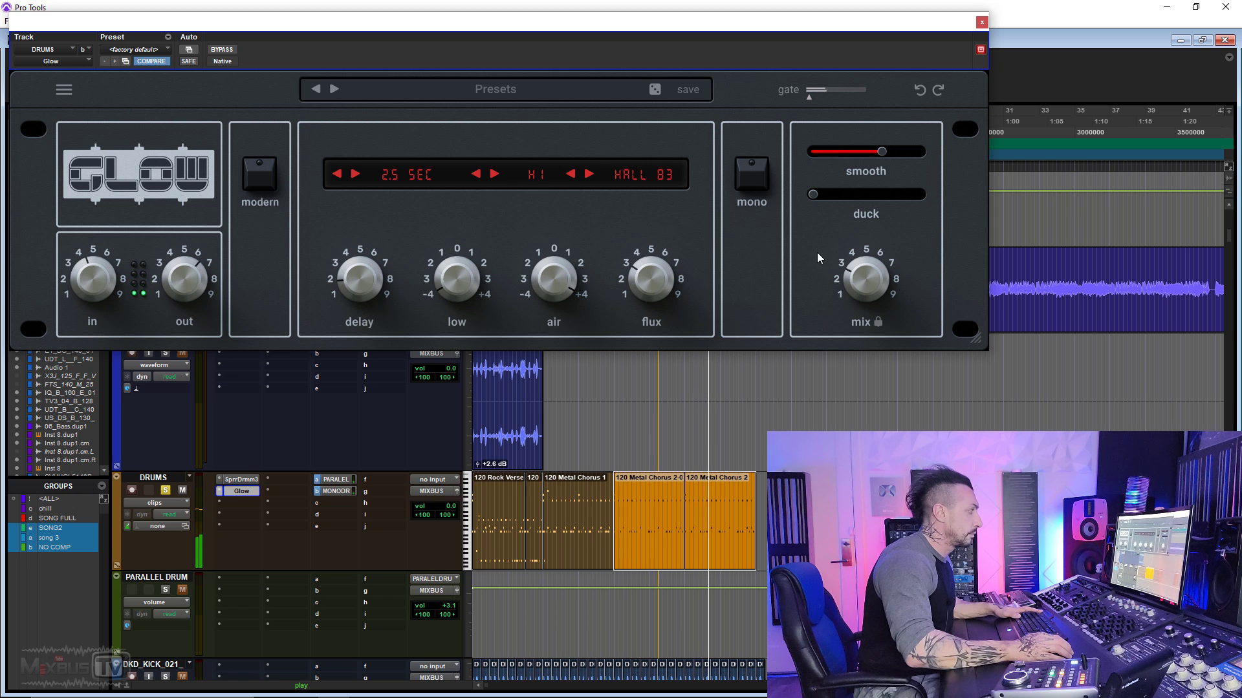
pyautogui.click(401, 179)
pyautogui.click(409, 351)
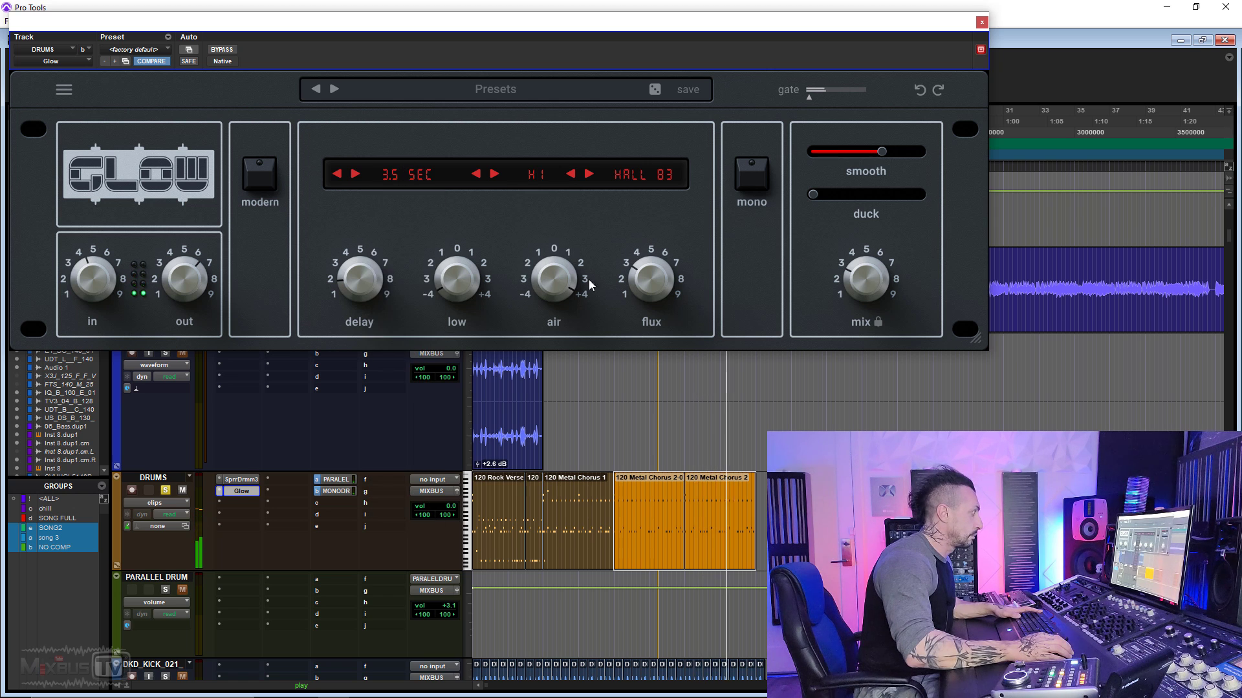
pyautogui.moveTo(863, 278)
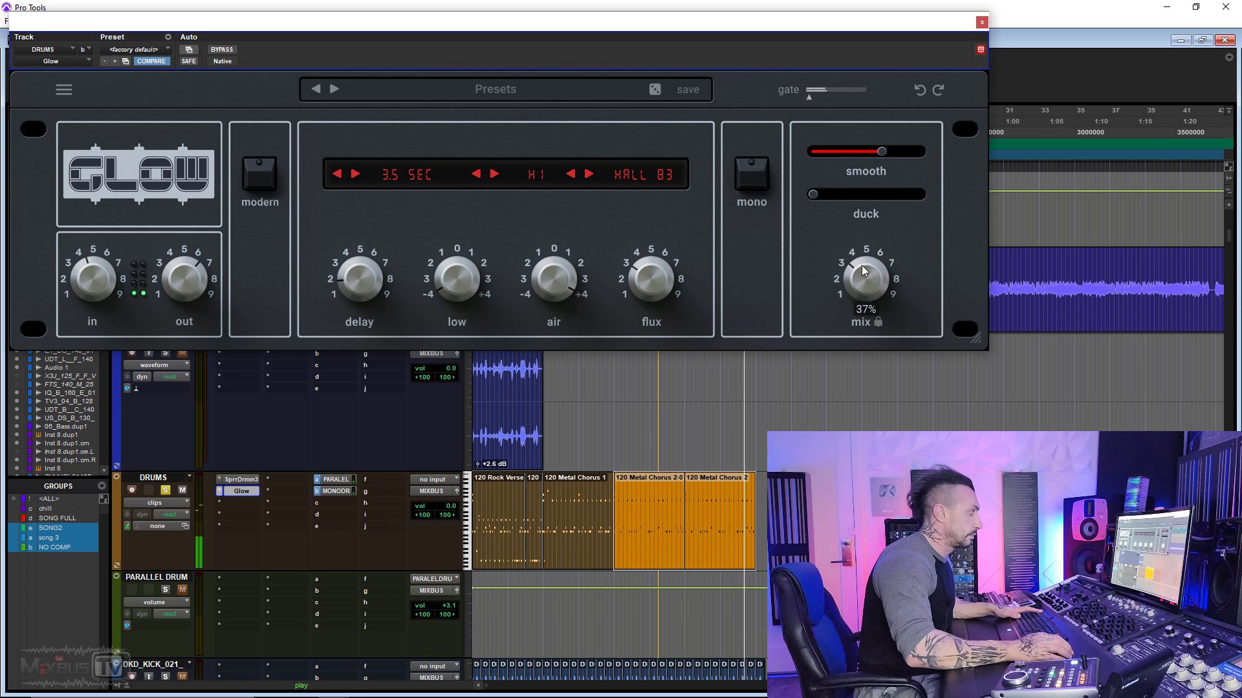
# Step: Raise the duck amount on the drum reverb
pyautogui.moveTo(815, 194); pyautogui.dragTo(880, 158)
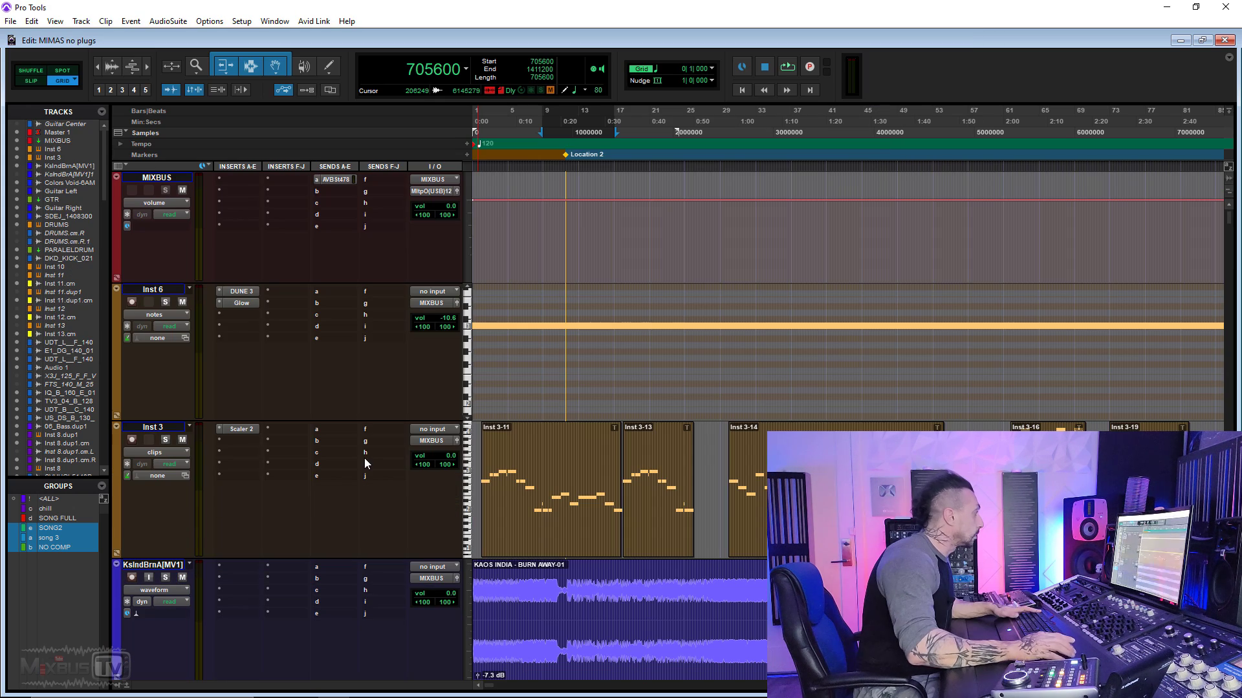
# Step: Open Glow on the Inst 6 track and change its interface to the pink and purple colour theme
pyautogui.click(239, 304)
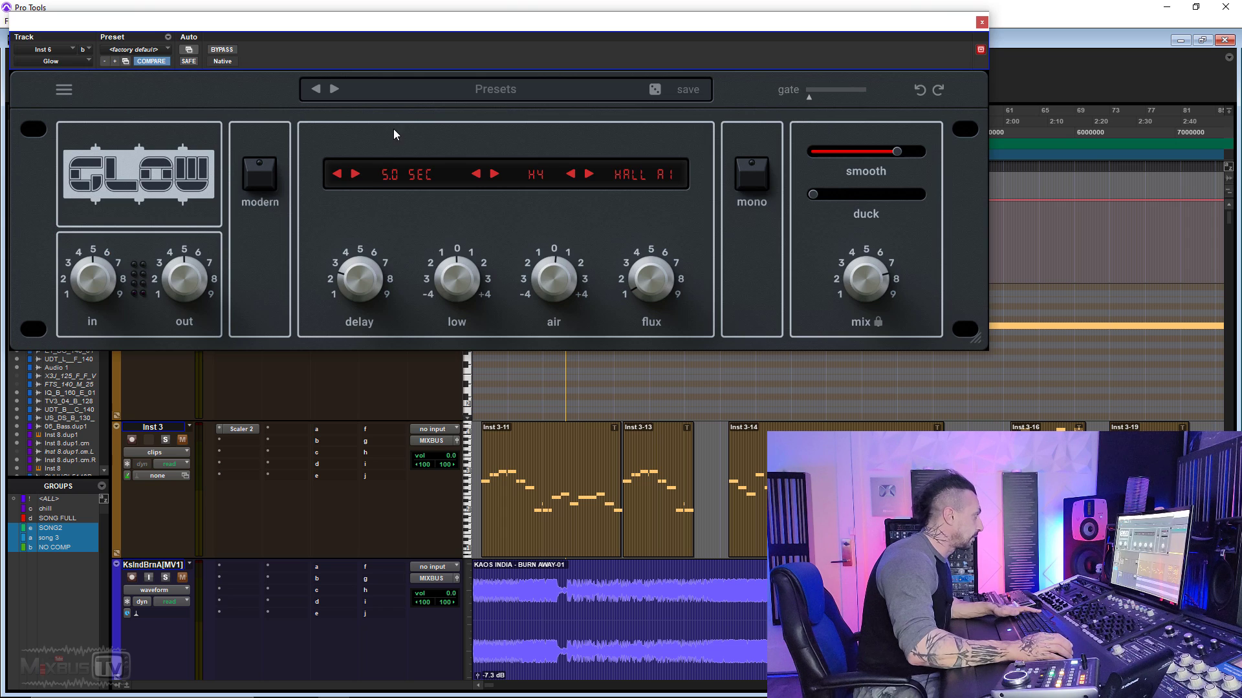
pyautogui.click(64, 91)
pyautogui.click(149, 148)
pyautogui.click(155, 233)
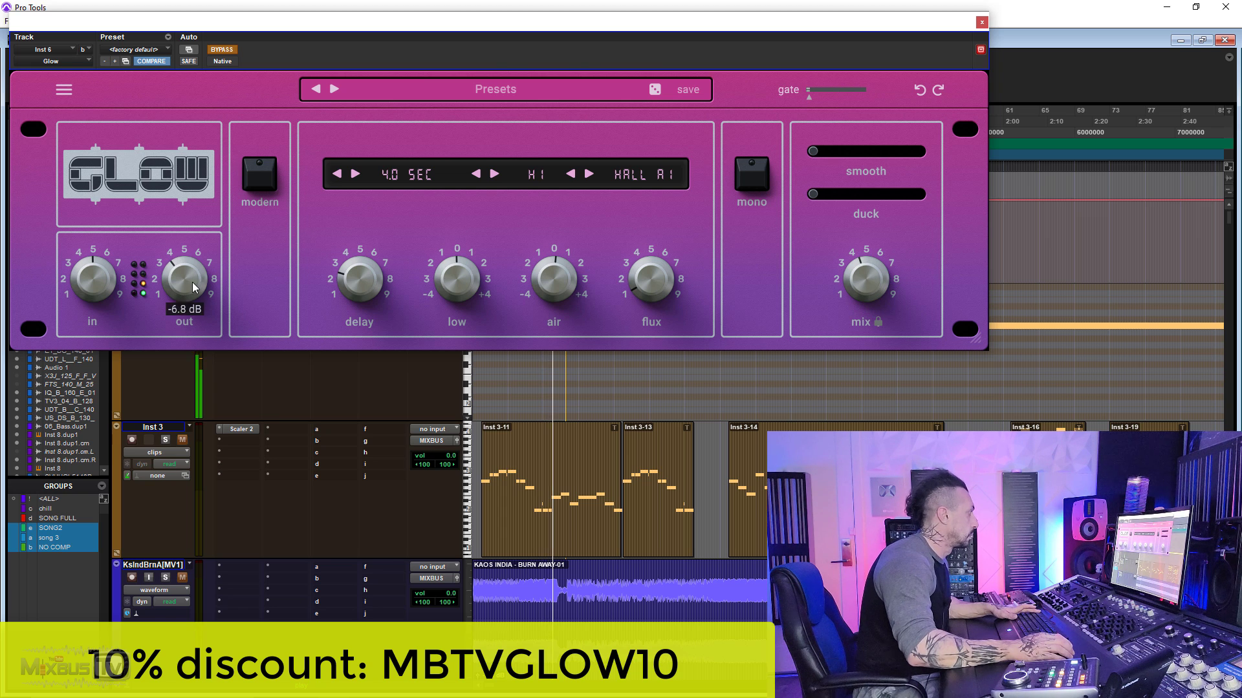
# Step: Take the Inst 6 reverb out of bypass, with mix at 51%, delay at 24 ms and flux raised to about the middle
pyautogui.click(231, 52)
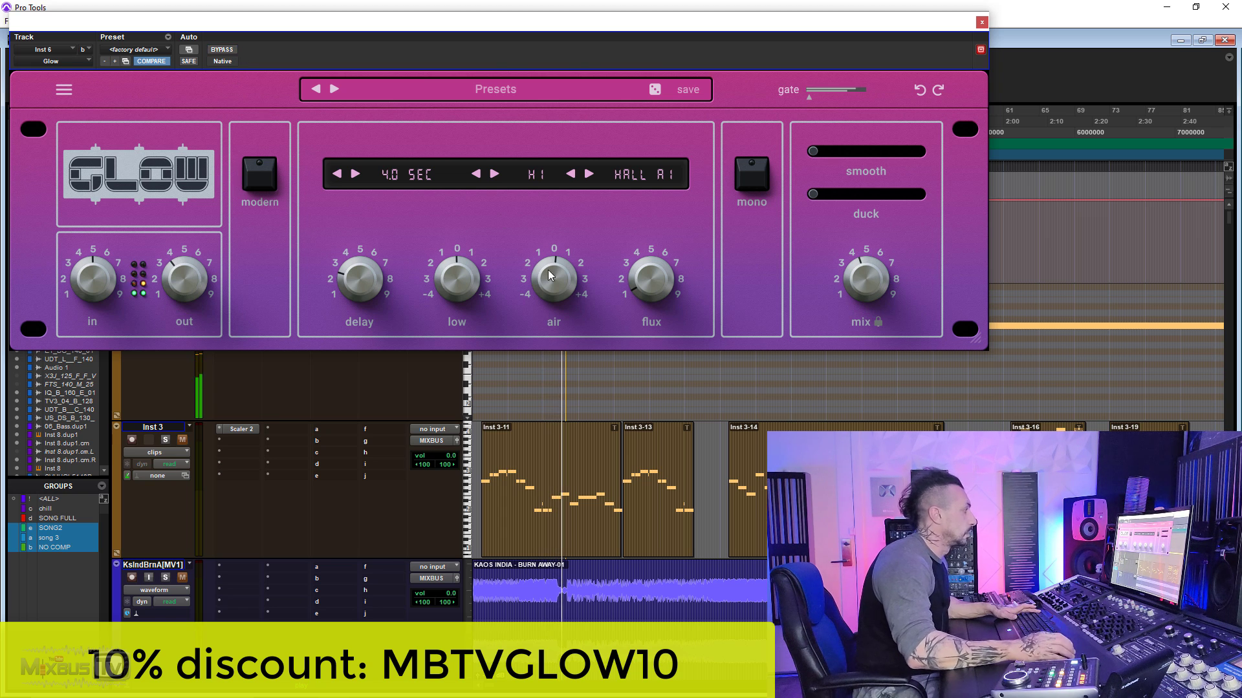
pyautogui.moveTo(852, 270)
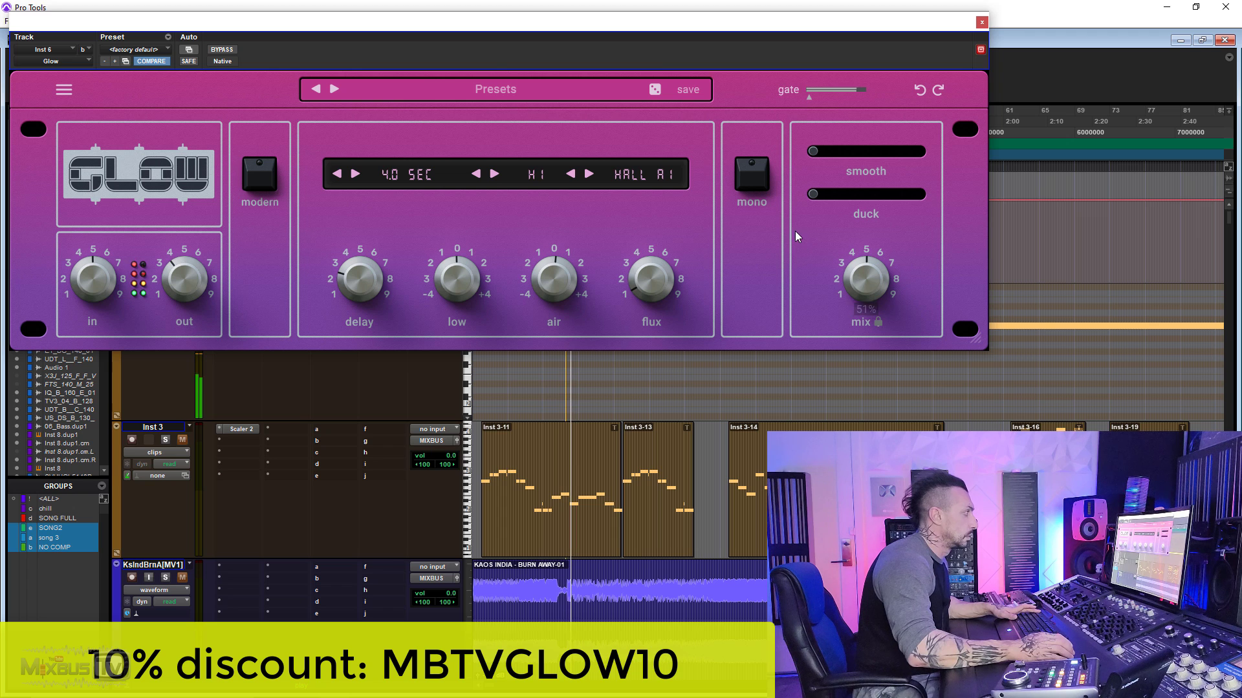
pyautogui.moveTo(349, 287)
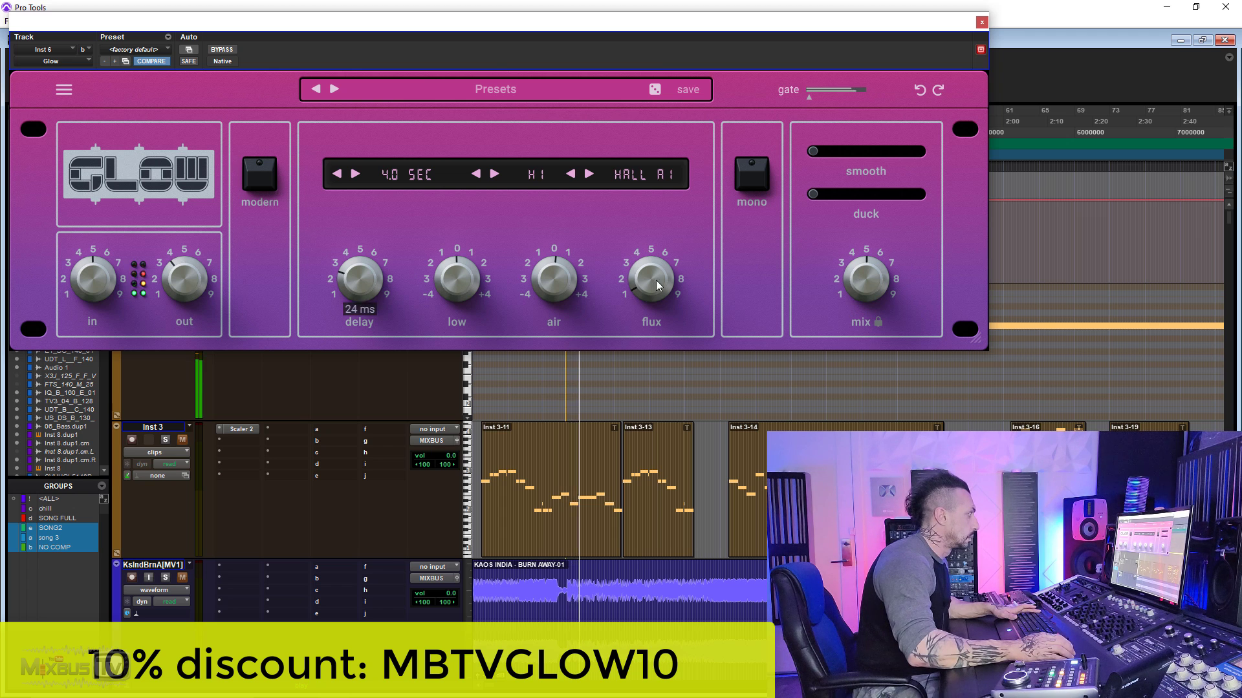
pyautogui.moveTo(652, 278); pyautogui.dragTo(670, 146)
pyautogui.moveTo(651, 285); pyautogui.dragTo(655, 310)
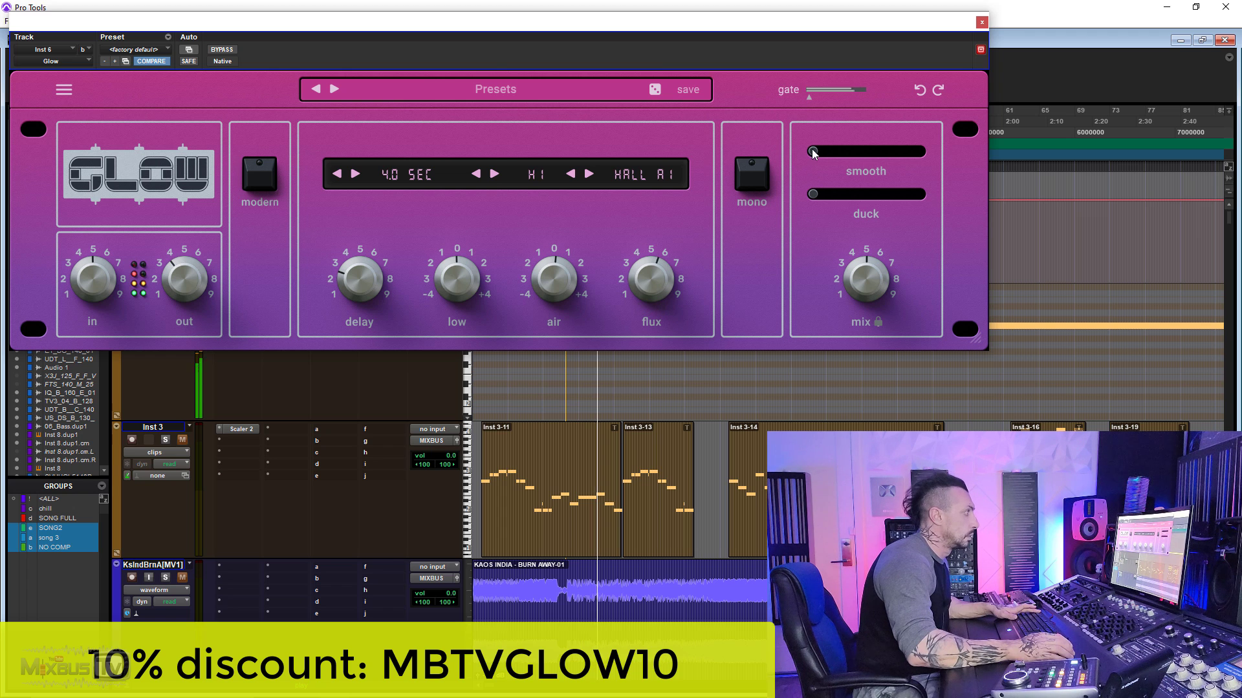
# Step: Set Hall A1 to 66% smooth and a 5.0 sec decay, and raise the mix to about 7
pyautogui.moveTo(813, 151); pyautogui.dragTo(964, 175)
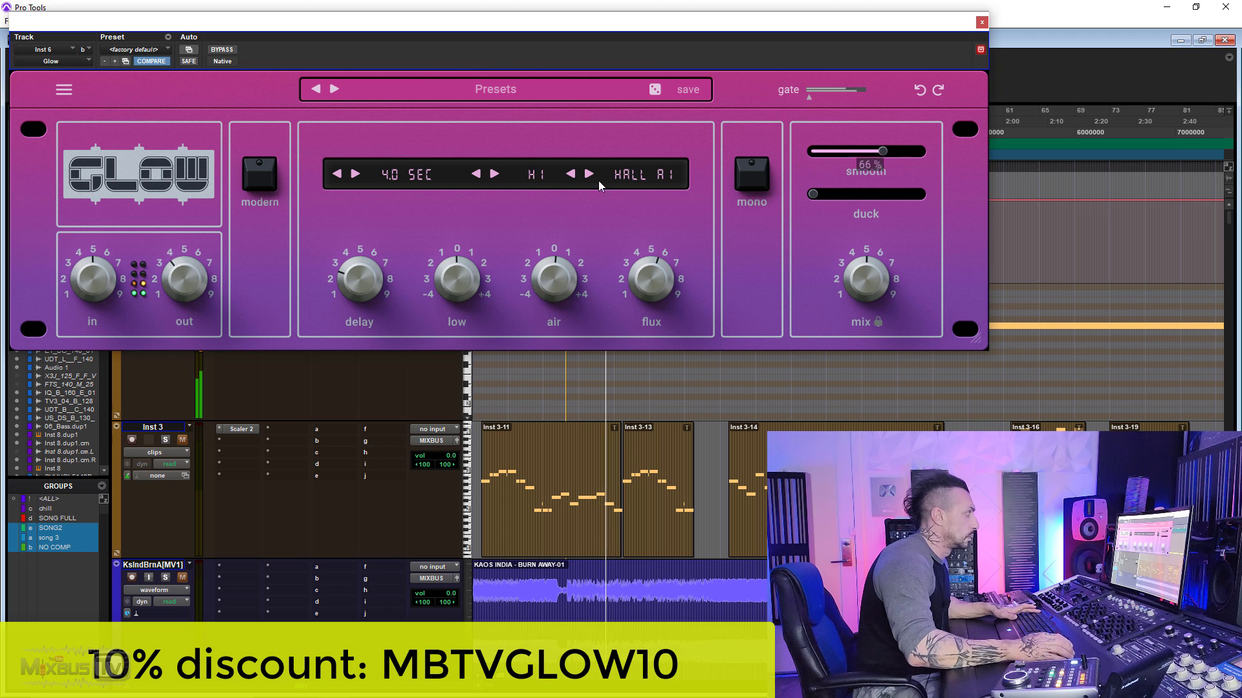
pyautogui.click(404, 175)
pyautogui.click(419, 373)
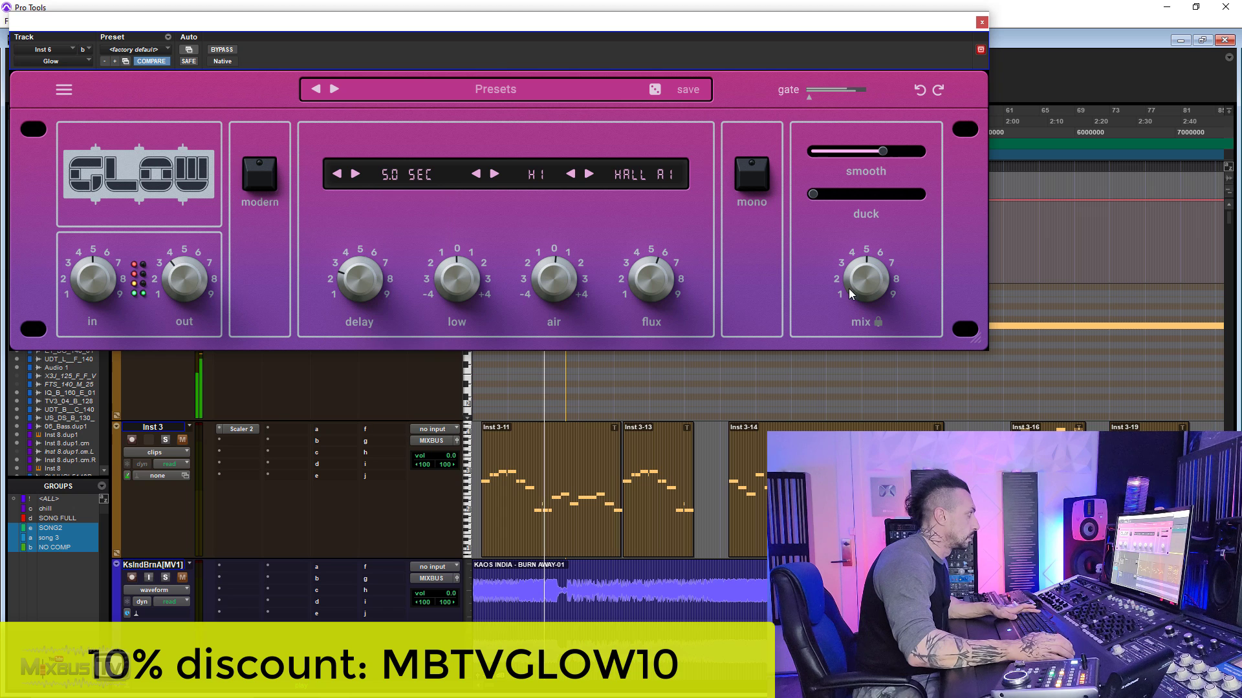
pyautogui.moveTo(880, 260)
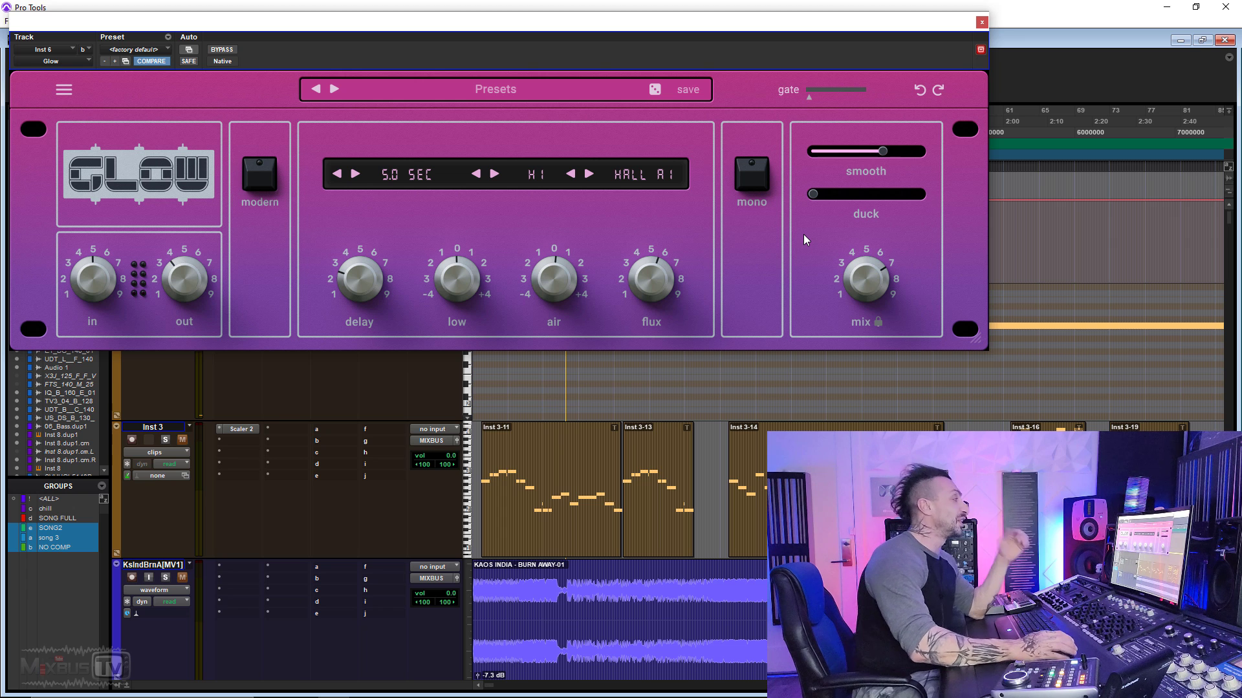
# Step: Switch Inst 6 to Hall B3 with smooth at zero, and raise air while auditioning modern mode, ending with modern off
pyautogui.click(647, 176)
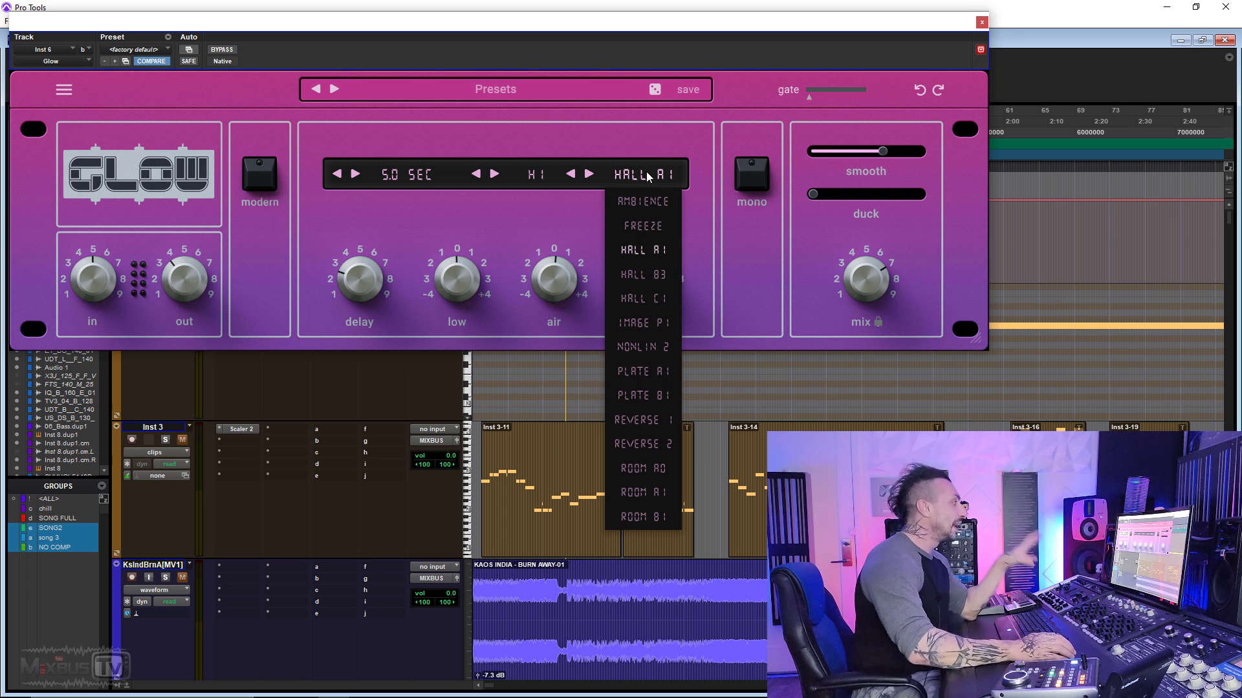
pyautogui.click(654, 271)
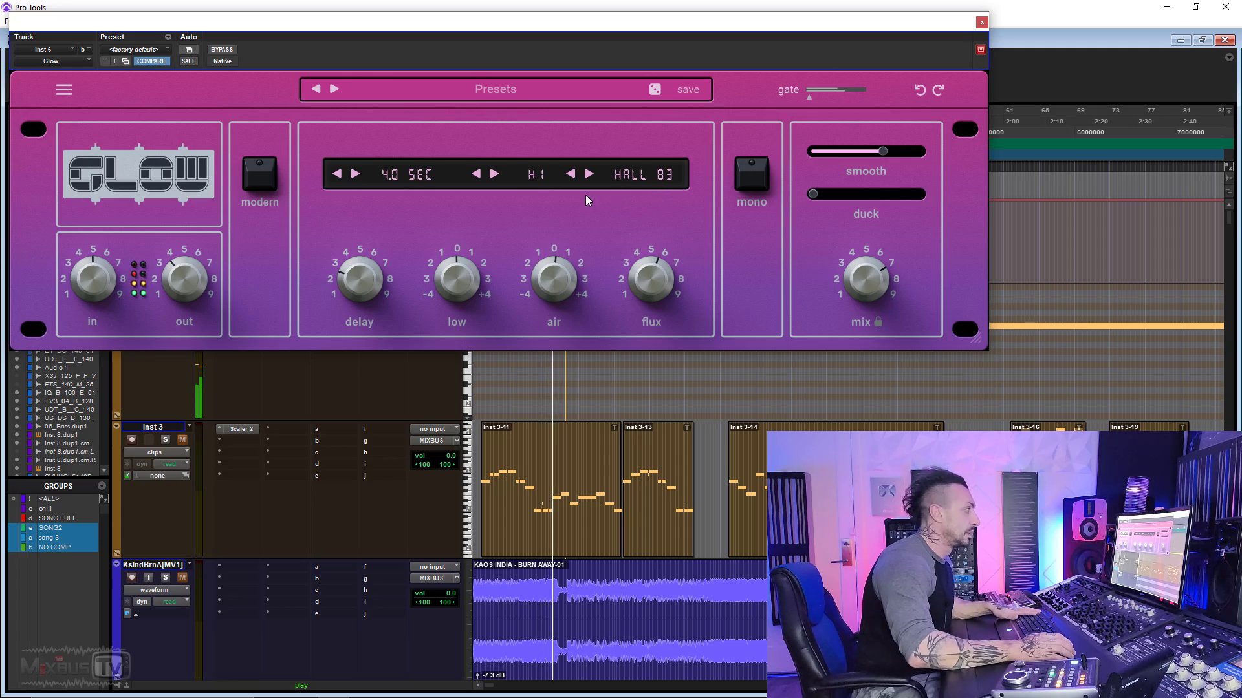
pyautogui.moveTo(813, 153); pyautogui.dragTo(724, 174)
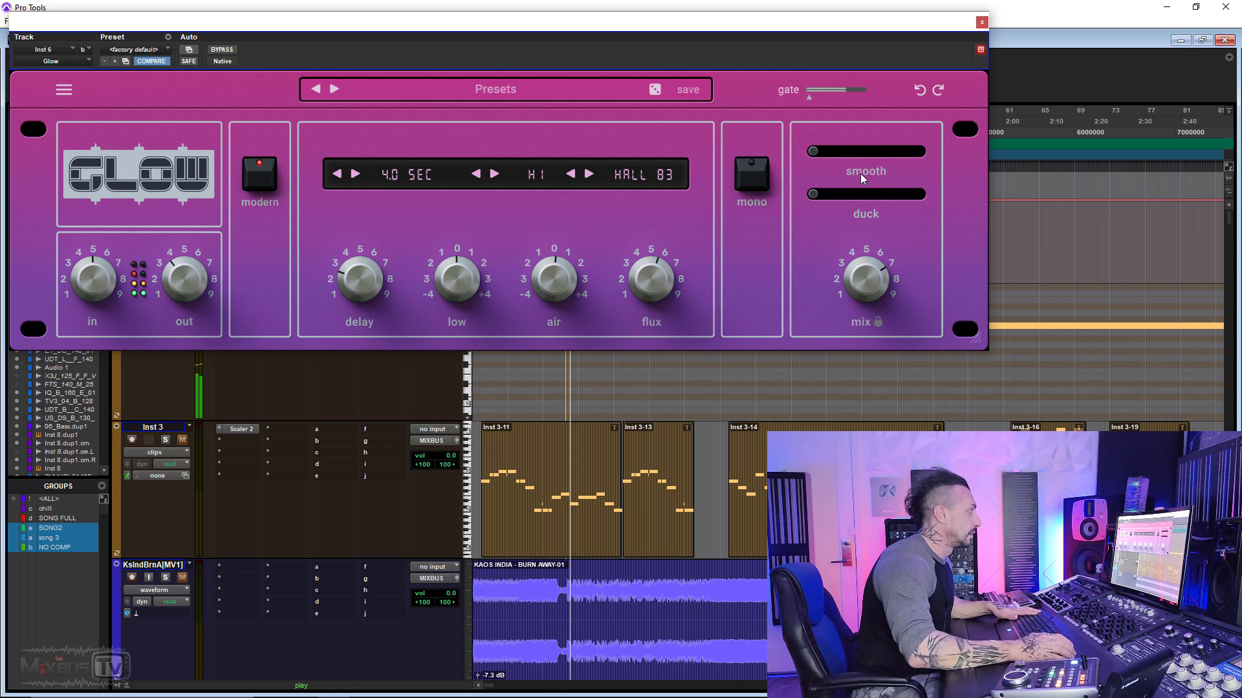
pyautogui.moveTo(551, 274); pyautogui.dragTo(541, 231)
pyautogui.click(270, 184)
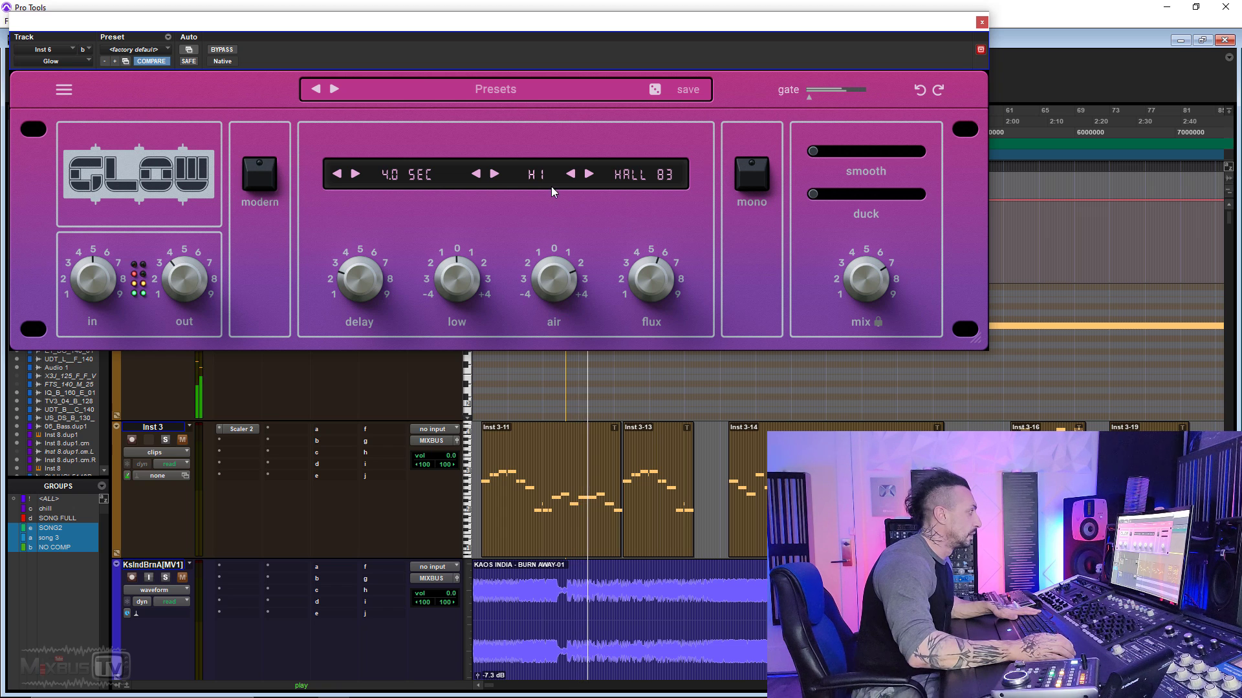
# Step: Lengthen the Hall B3 decay to 5.0 sec, with smooth at about three quarters and air at 8.0 dB
pyautogui.click(400, 174)
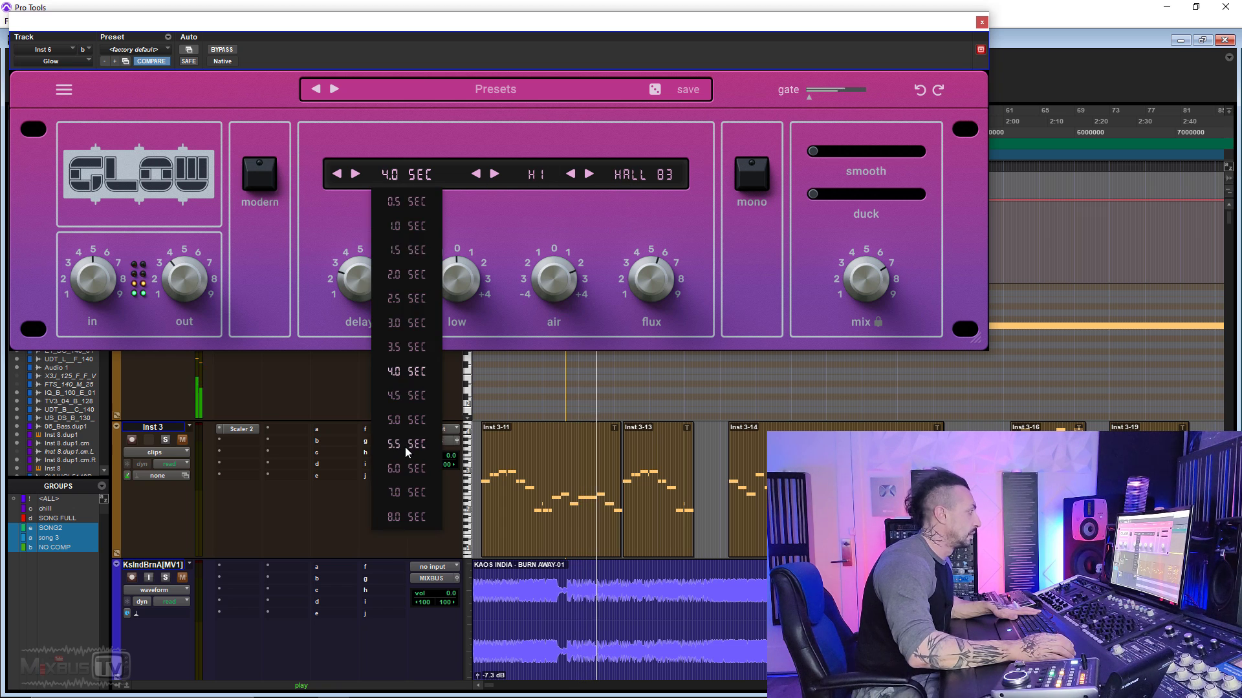
pyautogui.click(405, 421)
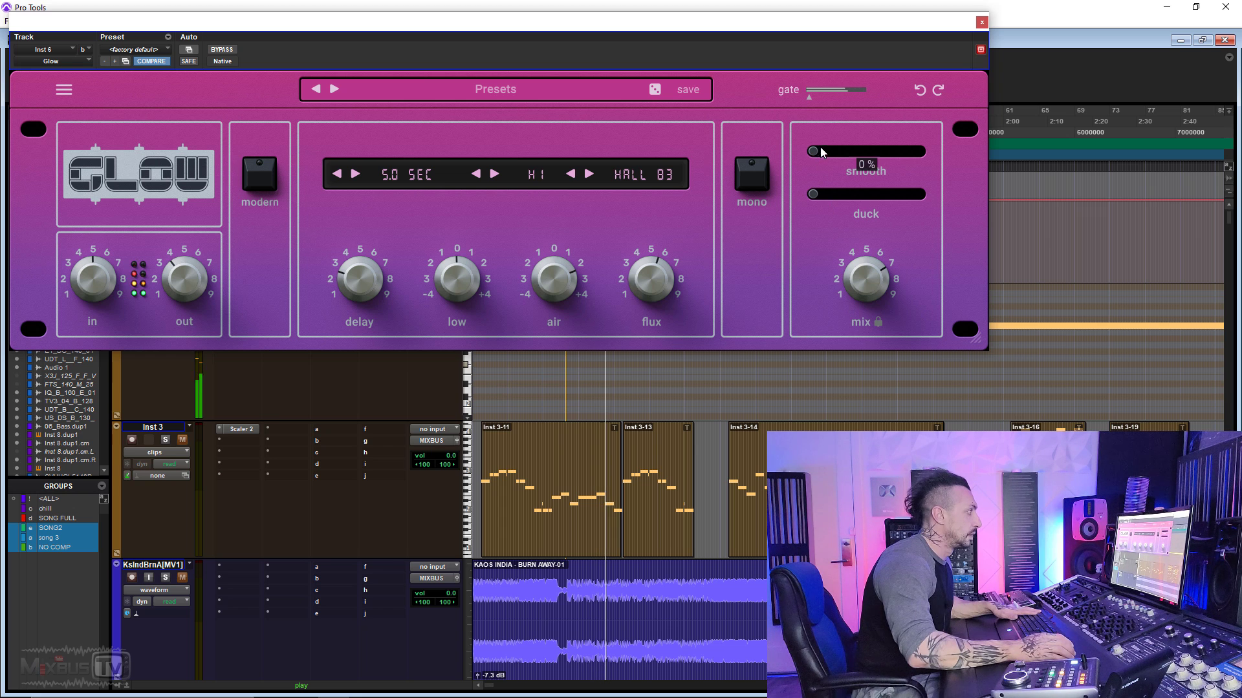
pyautogui.moveTo(820, 146); pyautogui.dragTo(899, 151)
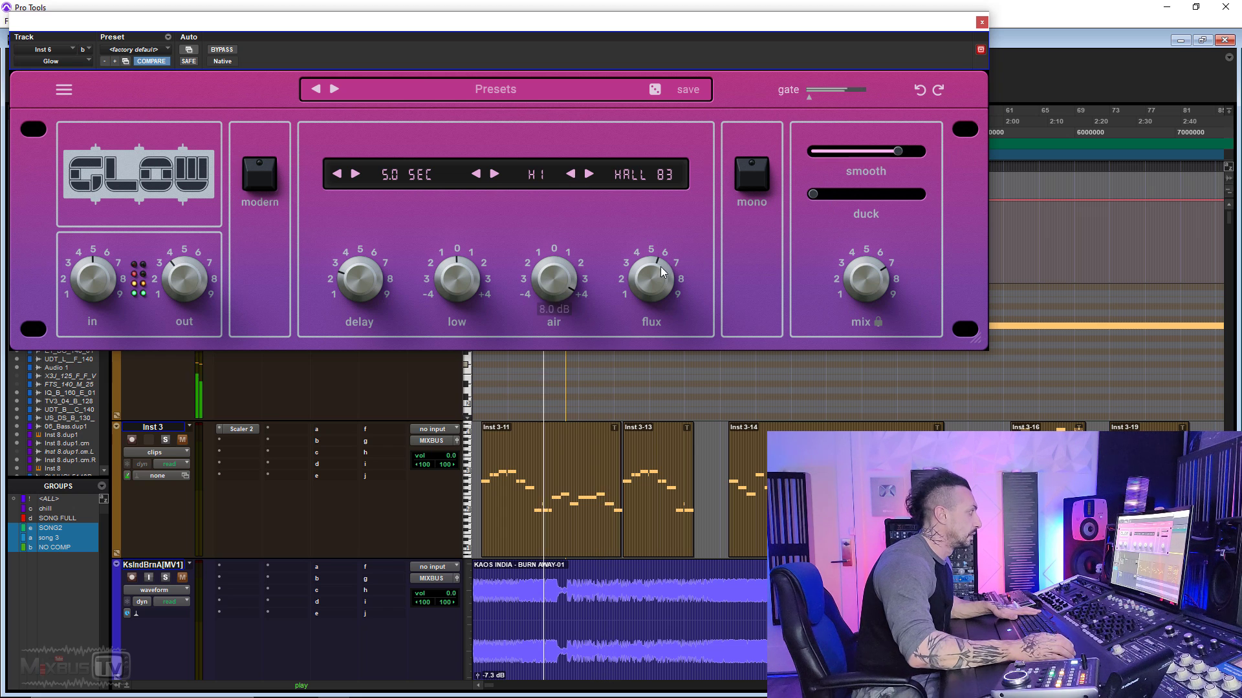
# Step: Audition flux at 57%, lower it to about 2, and choose the H6 variation of Hall B3
pyautogui.moveTo(661, 266); pyautogui.dragTo(657, 232)
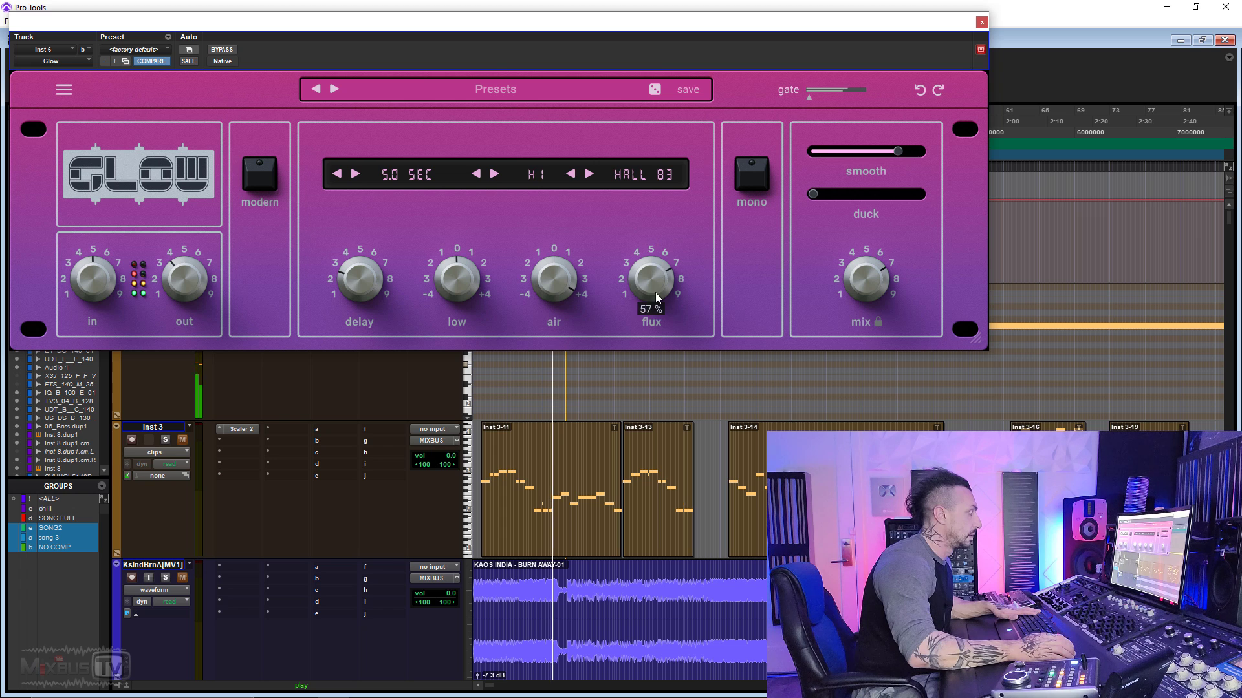
pyautogui.moveTo(654, 292); pyautogui.dragTo(658, 371)
pyautogui.click(536, 175)
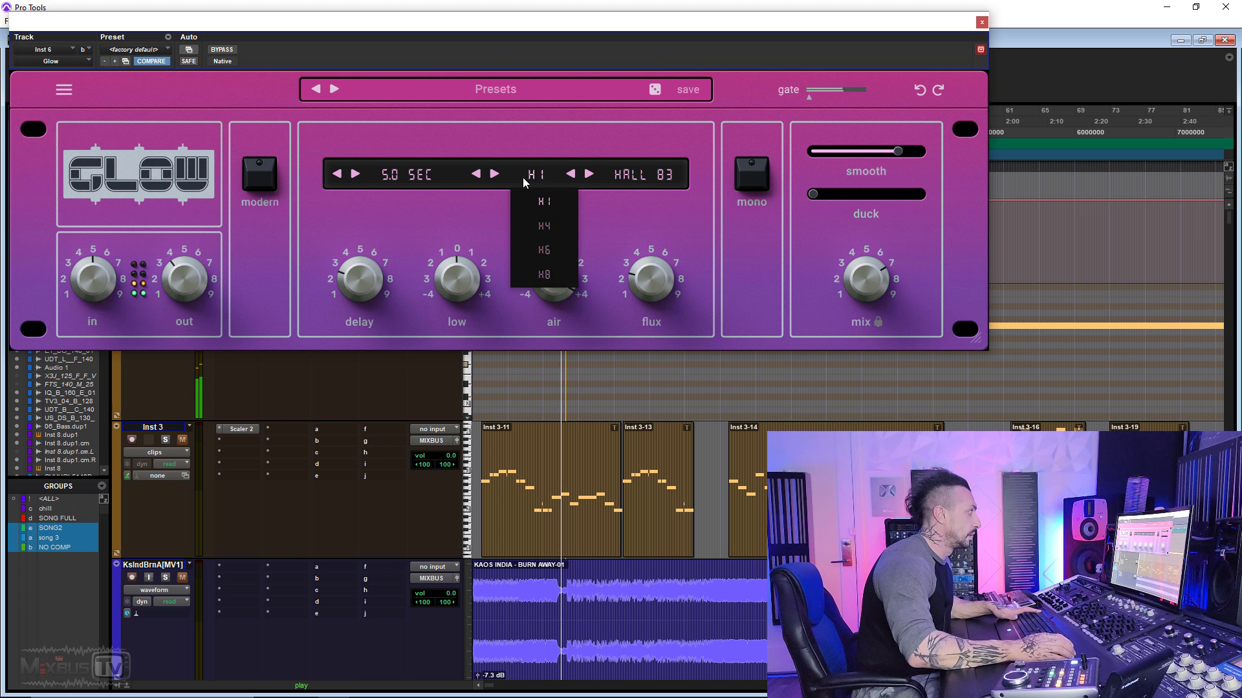
pyautogui.click(539, 247)
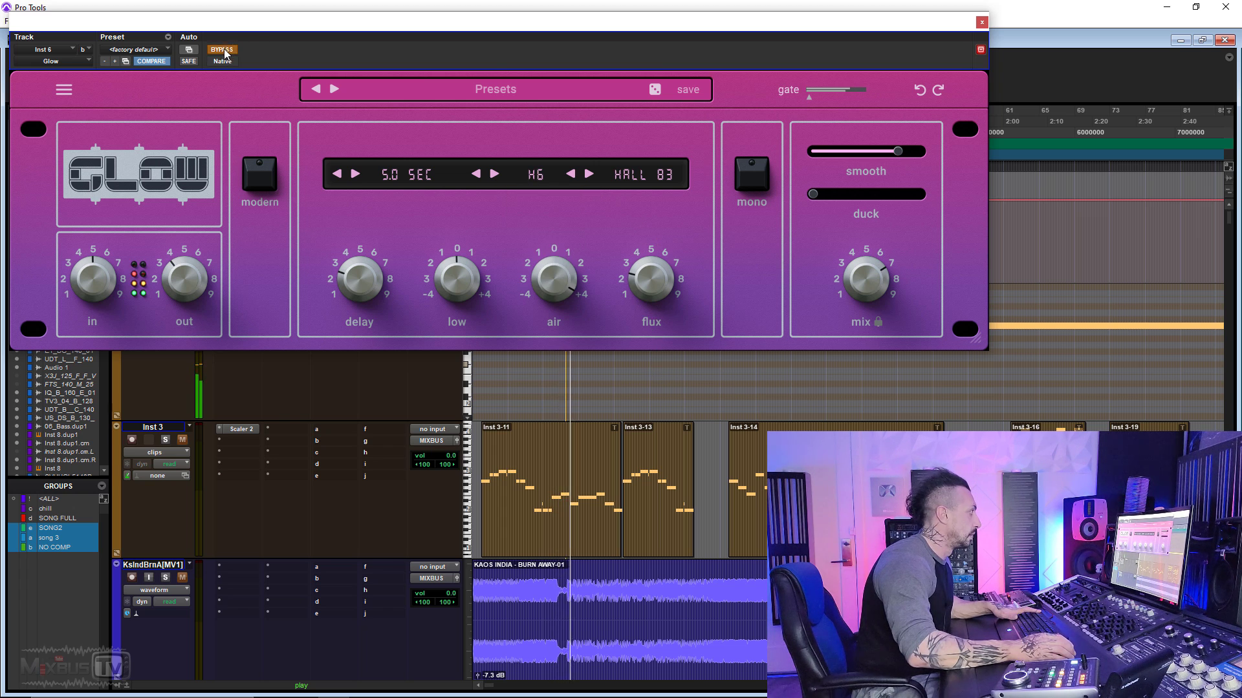
# Step: Switch the reverb to Hall C1 with the H1 variation, reduce smooth to zero, and raise the mix to about 8
pyautogui.click(634, 173)
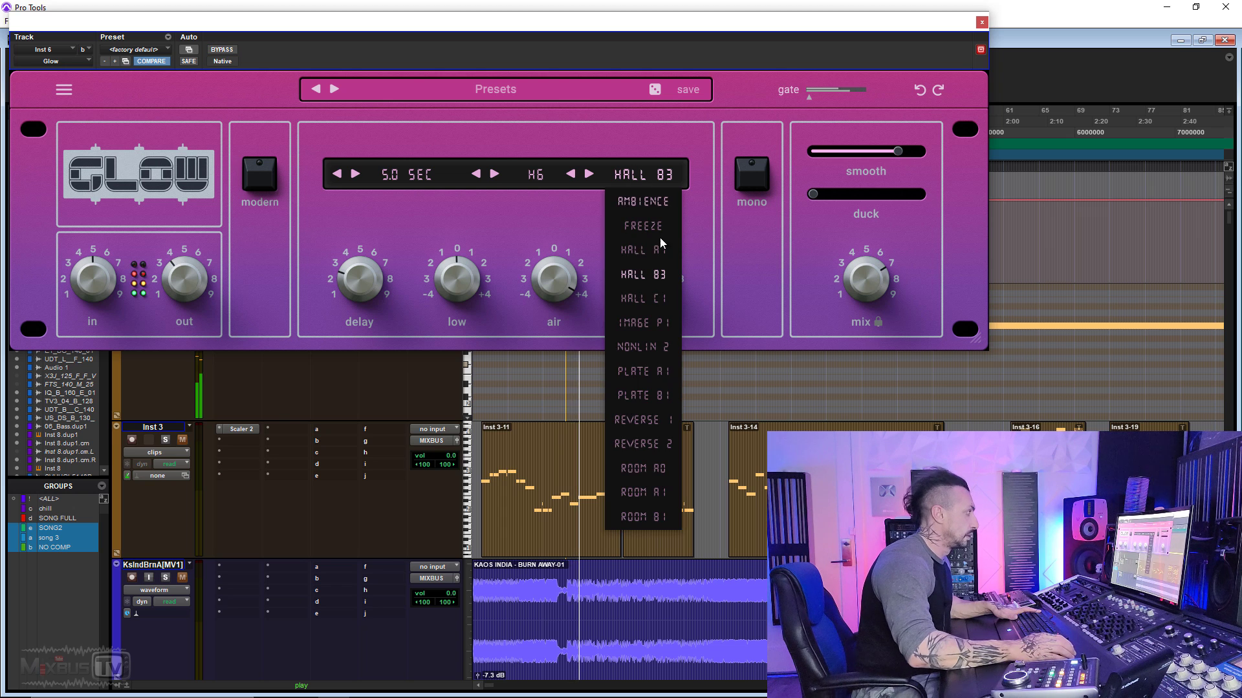
pyautogui.click(654, 293)
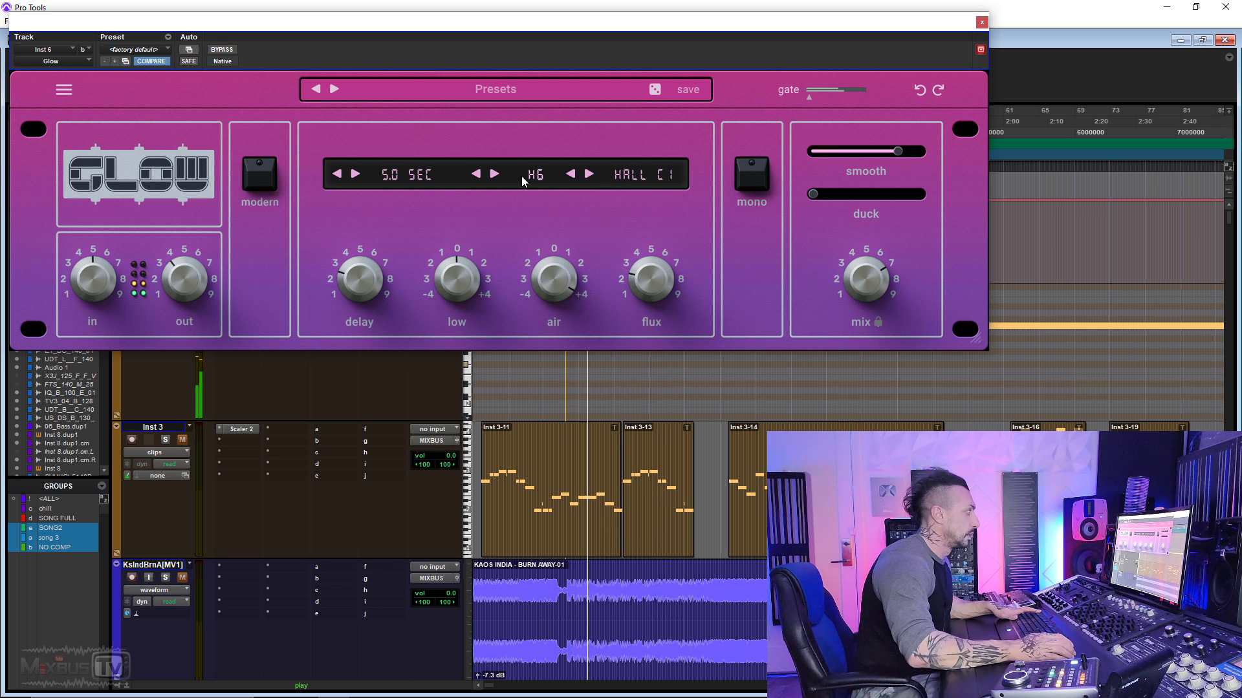
pyautogui.click(548, 185)
pyautogui.click(553, 210)
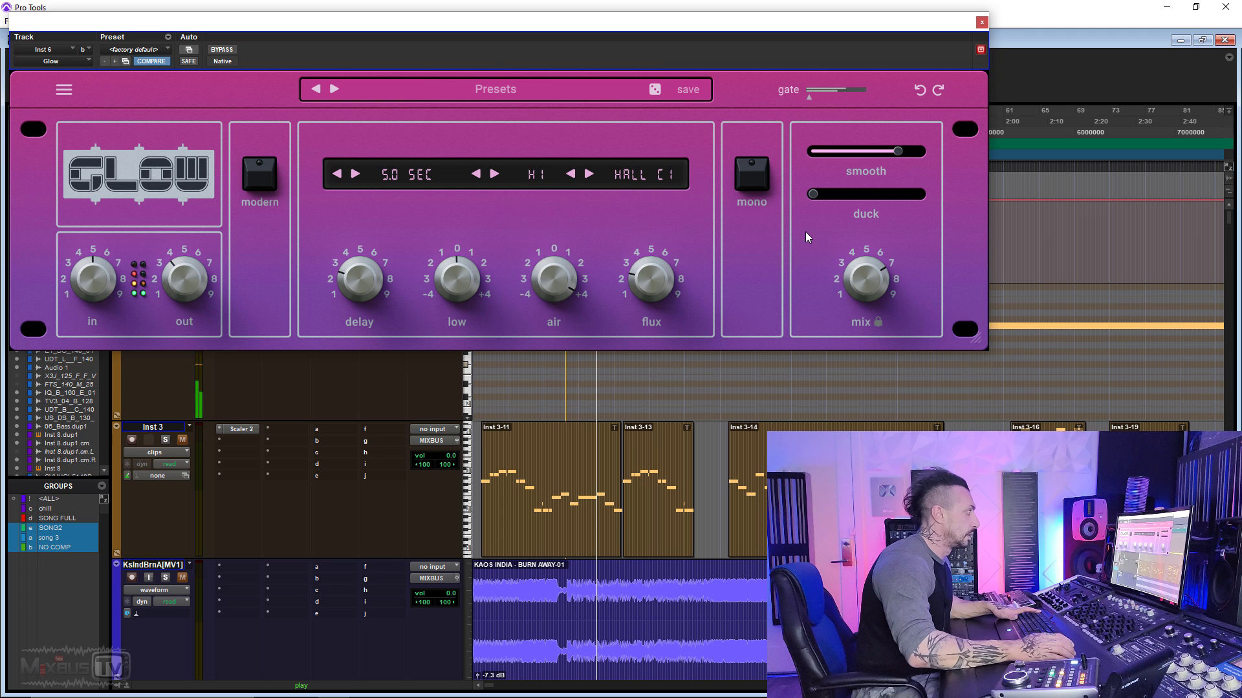
pyautogui.moveTo(898, 154); pyautogui.dragTo(813, 151)
pyautogui.moveTo(865, 300); pyautogui.dragTo(870, 275)
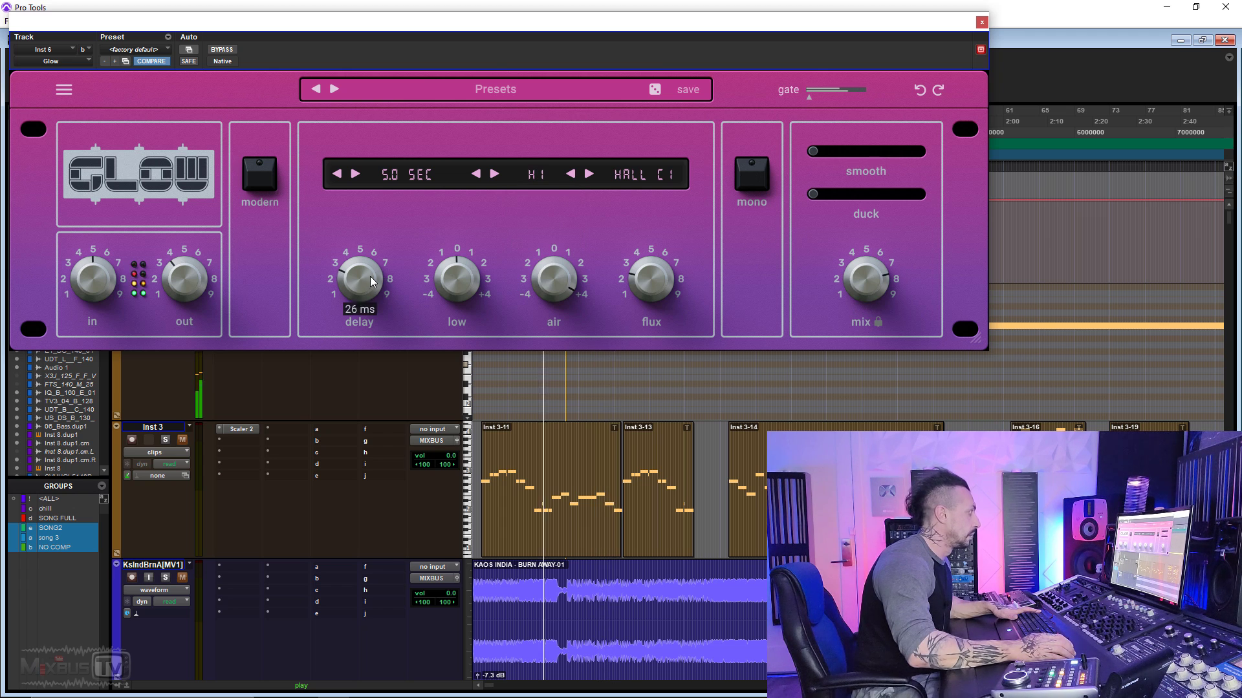
# Step: Switch the reverb to Ambience, lower the mix to about 6, and set smooth to 61%
pyautogui.click(642, 180)
pyautogui.click(643, 202)
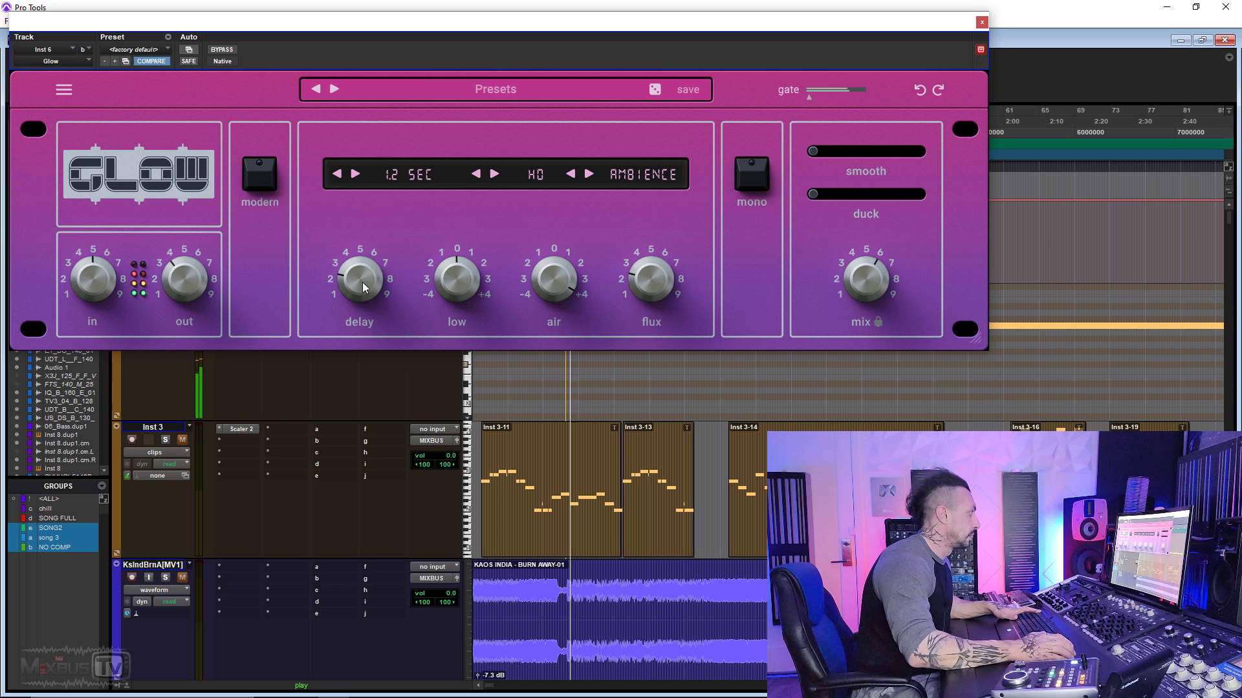
pyautogui.scroll(-2, 107, 276)
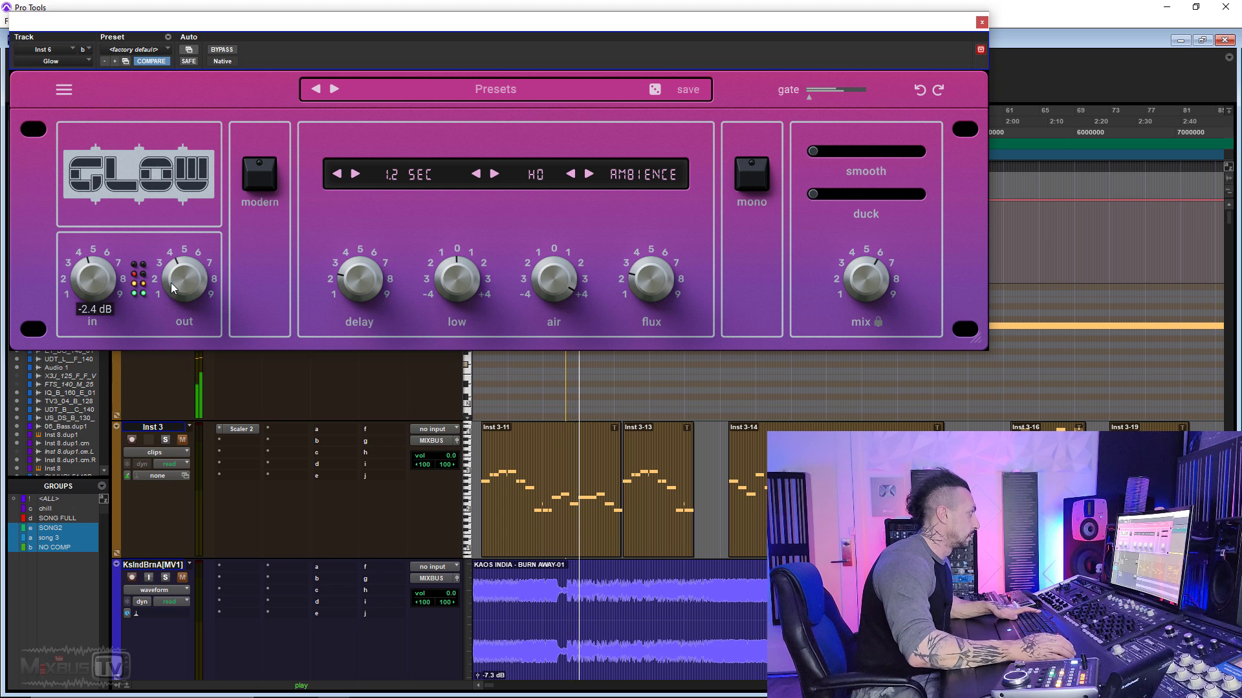
pyautogui.moveTo(809, 152); pyautogui.dragTo(936, 150)
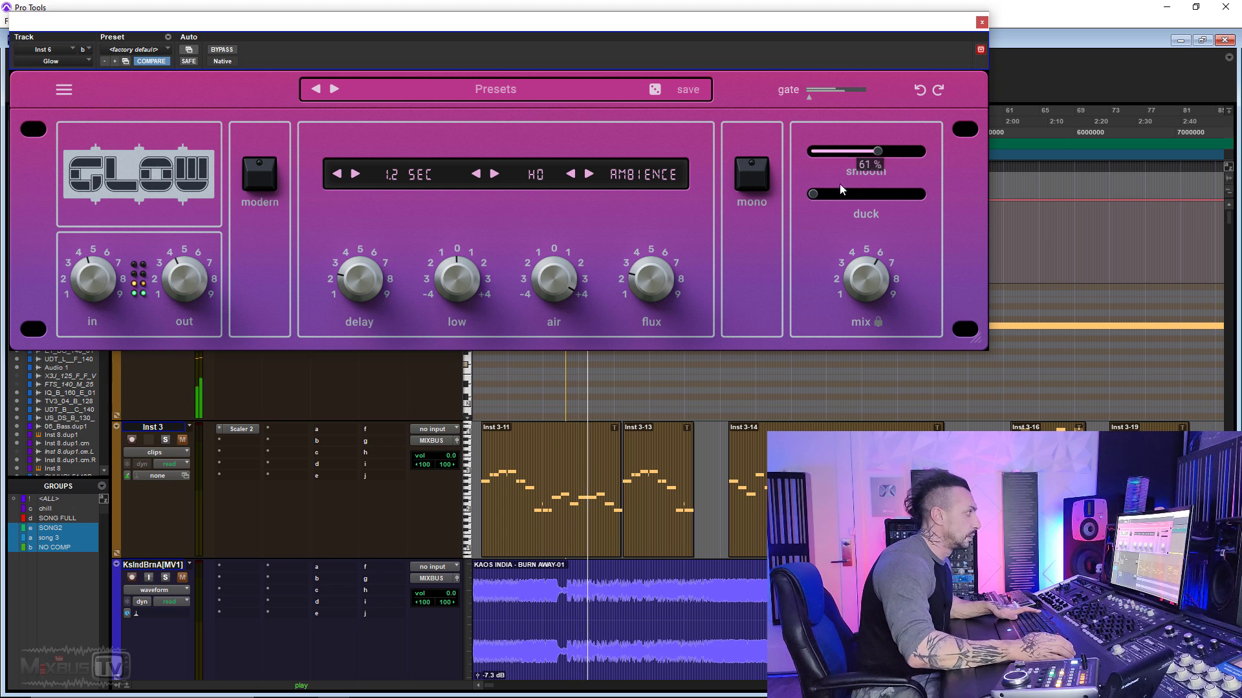
# Step: Lengthen the Ambience decay to 4.0 sec
pyautogui.click(538, 176)
pyautogui.click(414, 175)
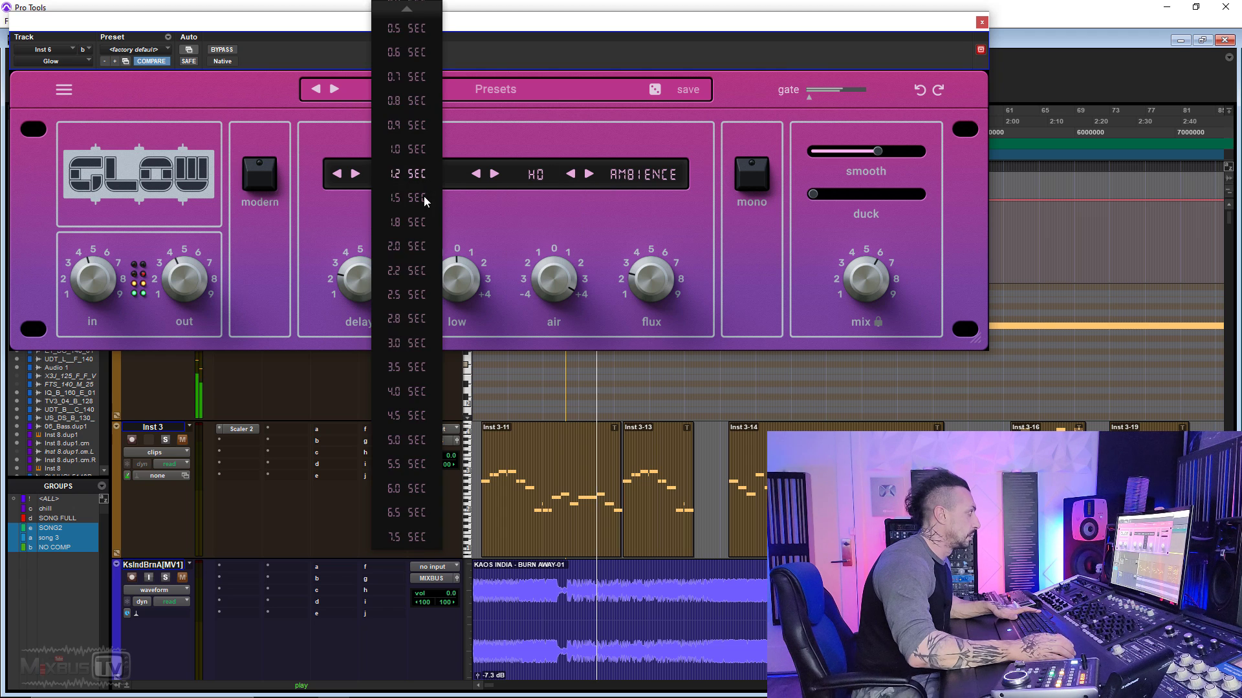
pyautogui.click(394, 390)
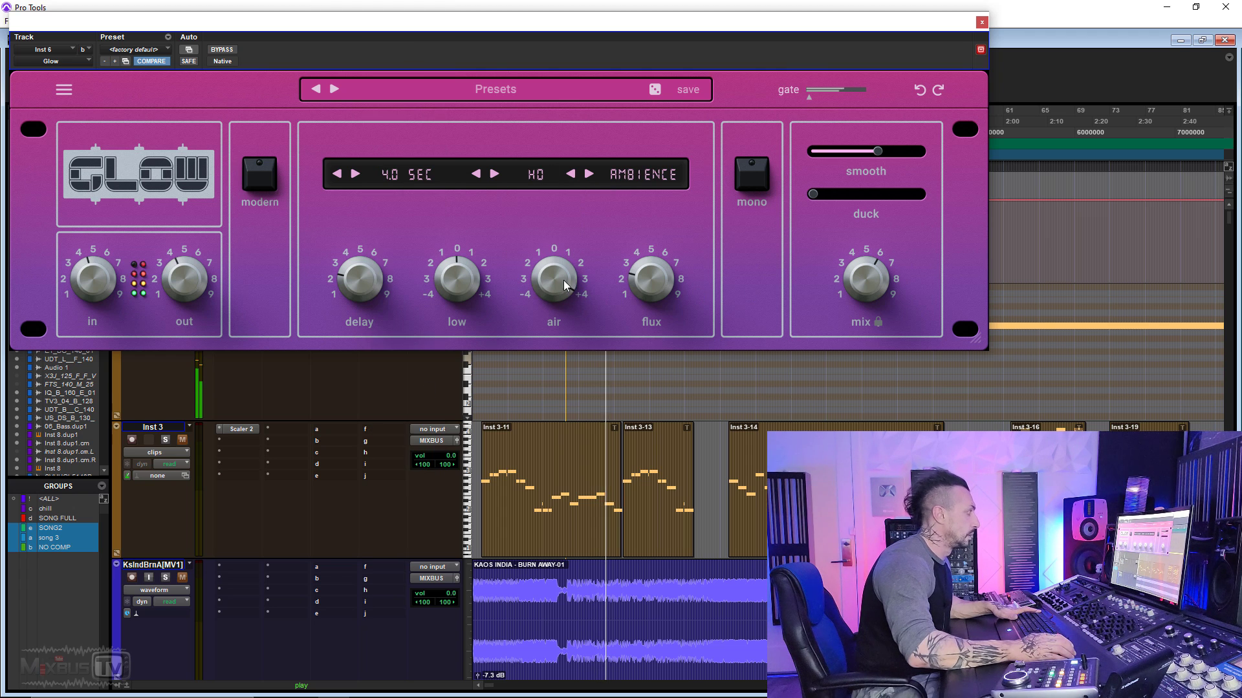
# Step: Lower air to about zero and flux to 7%, and raise duck to about one third
pyautogui.moveTo(564, 281); pyautogui.dragTo(553, 359)
pyautogui.moveTo(657, 285); pyautogui.dragTo(657, 295)
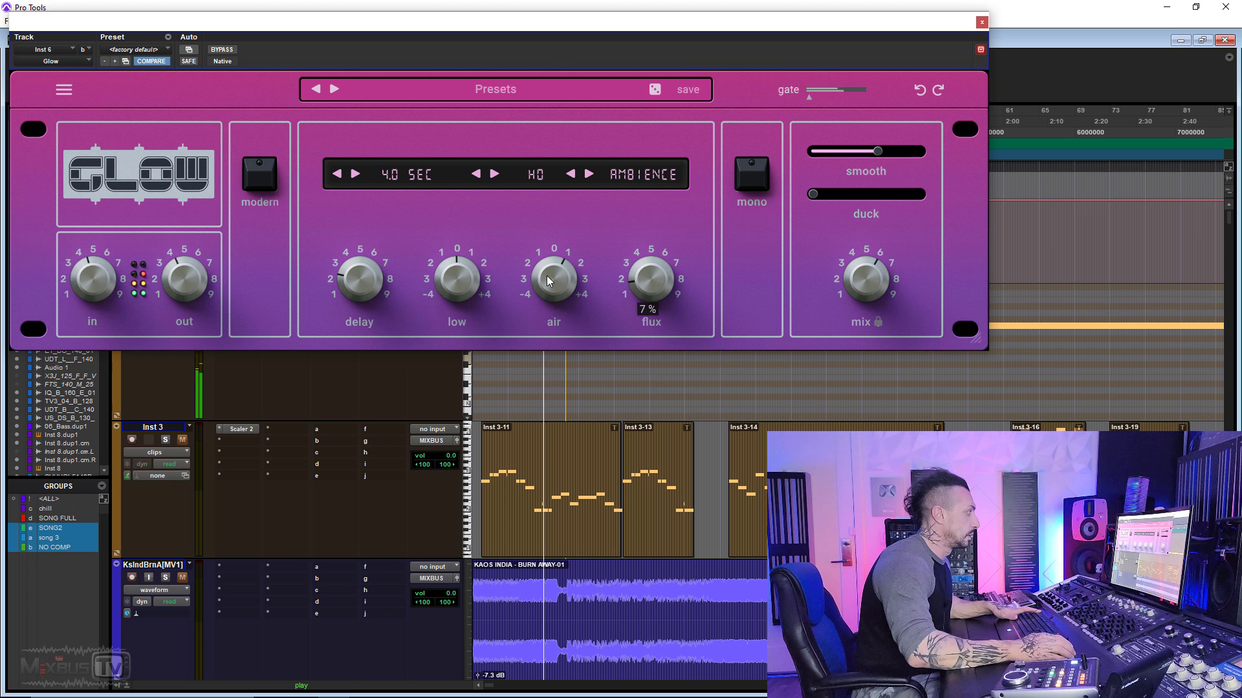
pyautogui.moveTo(546, 269); pyautogui.dragTo(545, 283)
pyautogui.moveTo(812, 193); pyautogui.dragTo(894, 204)
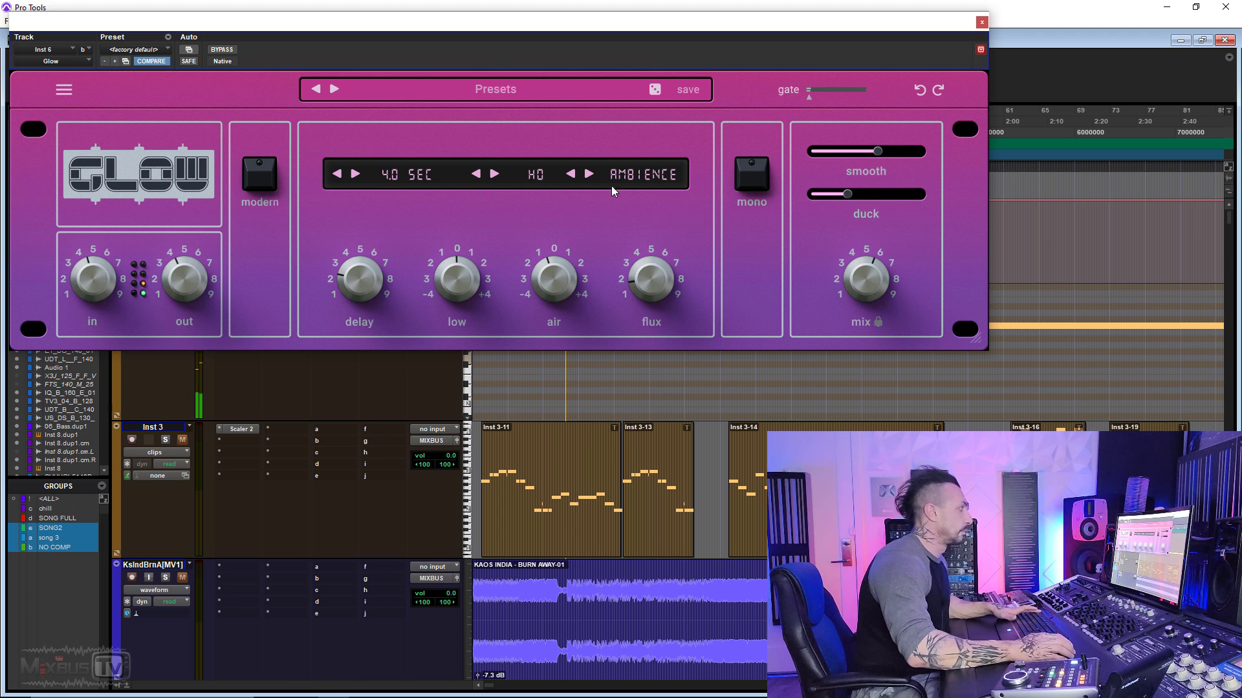
# Step: Switch the reverb to Reverse 2, and reduce duck to about 15% and smooth to about one third
pyautogui.click(641, 175)
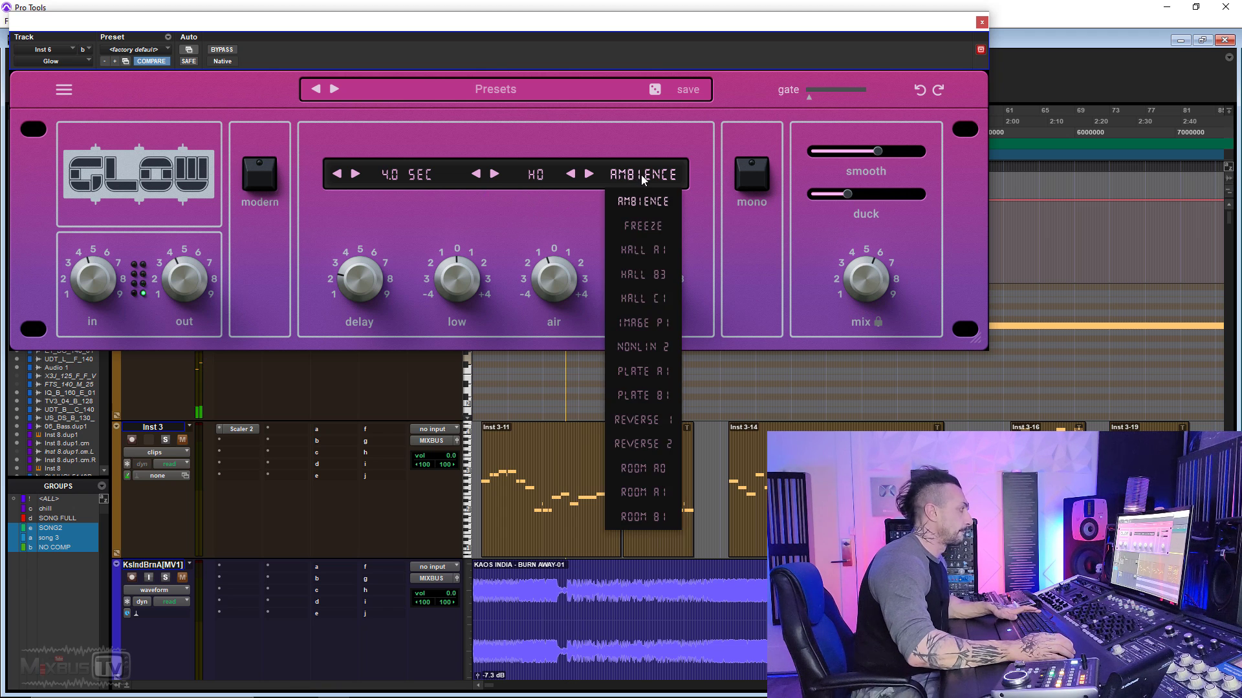
pyautogui.click(647, 444)
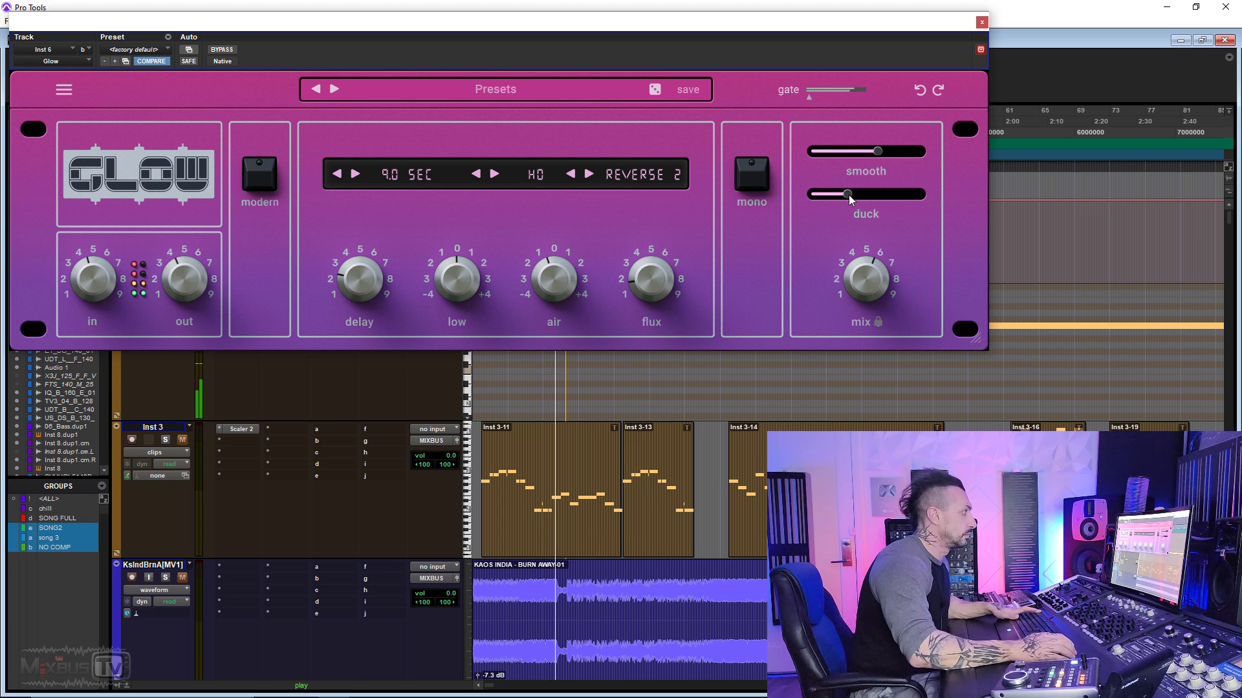
pyautogui.moveTo(849, 195); pyautogui.dragTo(830, 198)
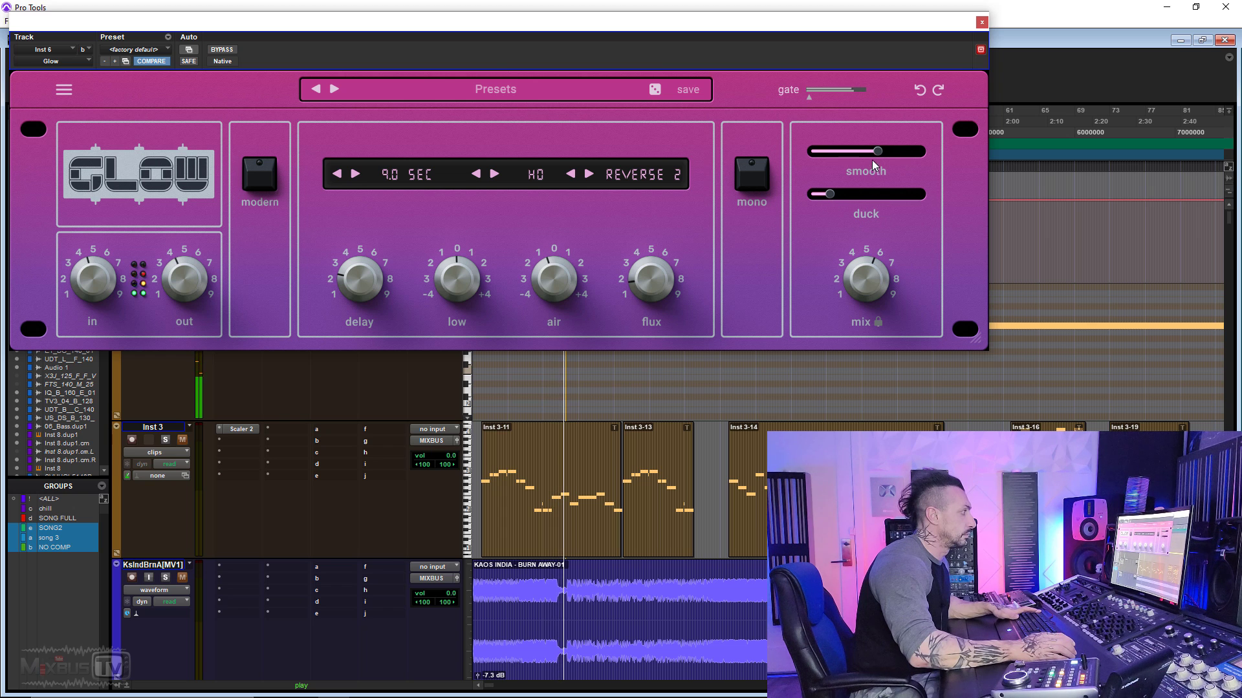
pyautogui.moveTo(872, 160); pyautogui.dragTo(833, 162)
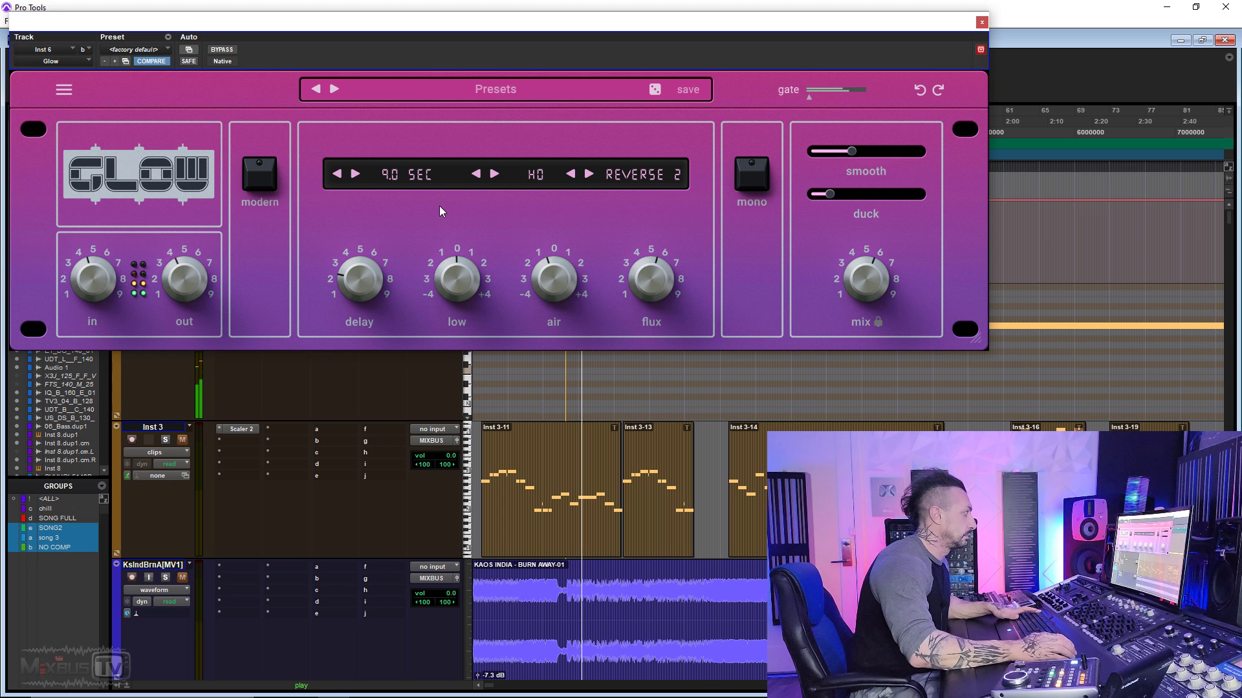
# Step: Set the variation of the Reverse 2 algorithm to H4
pyautogui.click(526, 178)
pyautogui.click(542, 225)
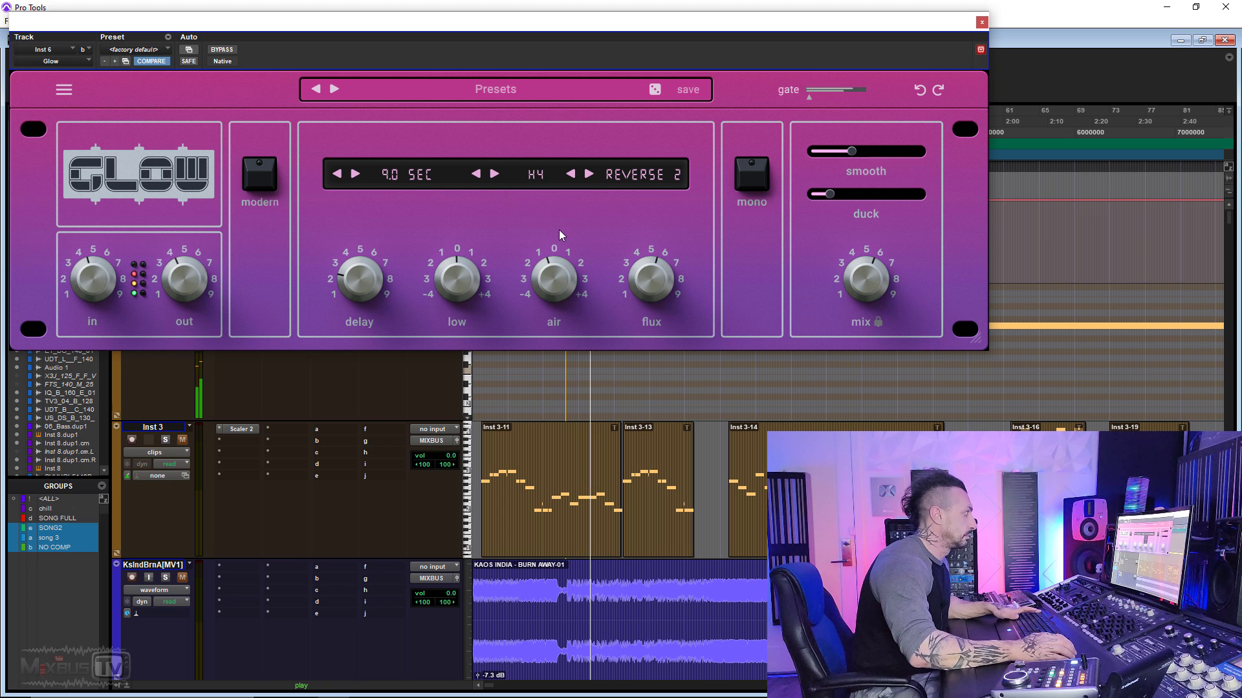
# Step: Switch the reverb to Reverse 1 with the mix at 63%, and compare it with the bypassed signal
pyautogui.click(635, 180)
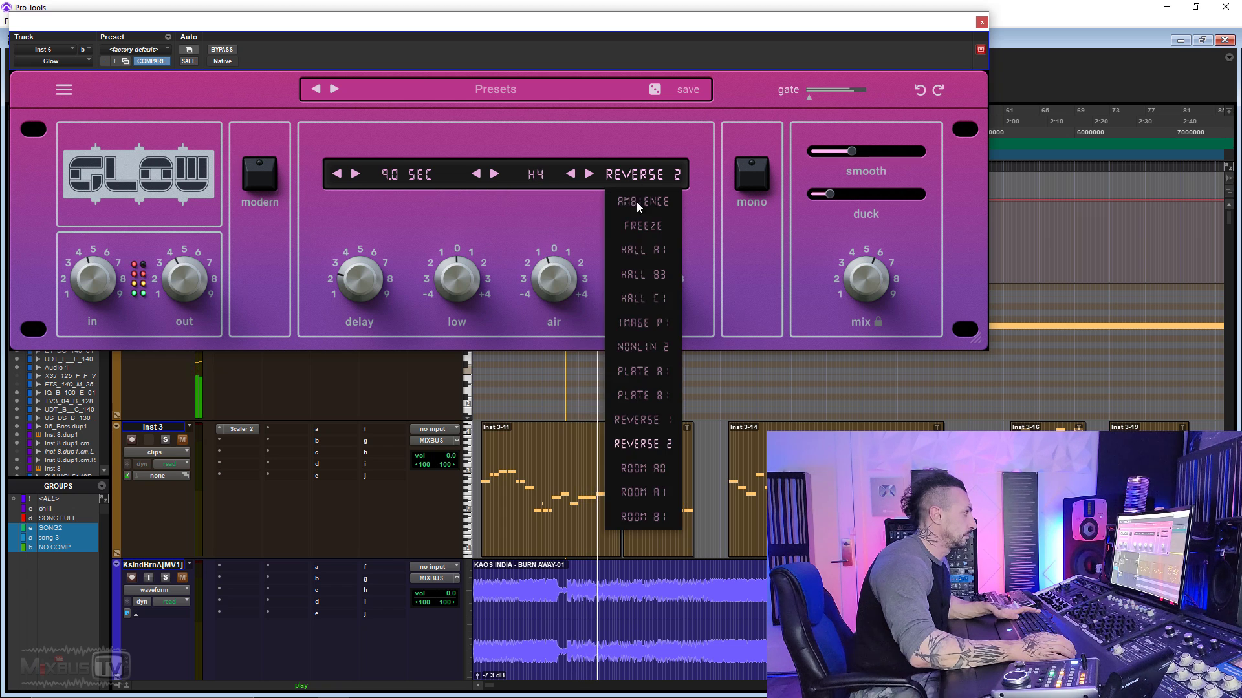
pyautogui.click(647, 421)
pyautogui.moveTo(867, 268)
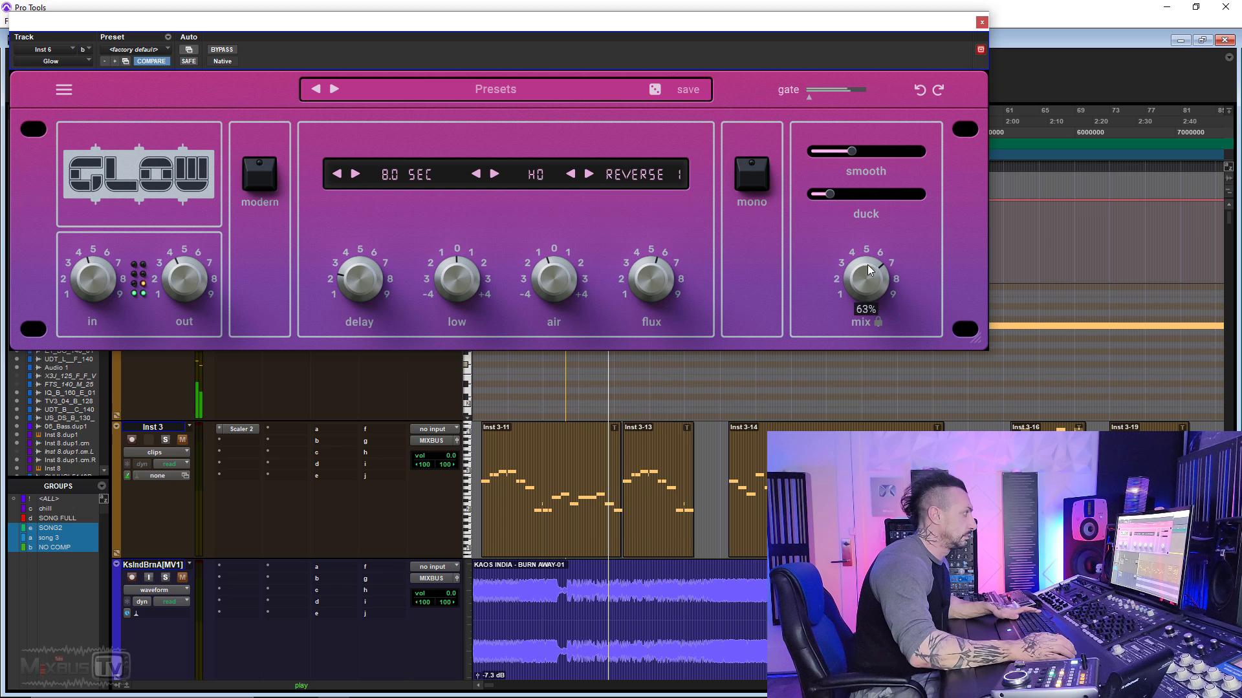
pyautogui.click(222, 49)
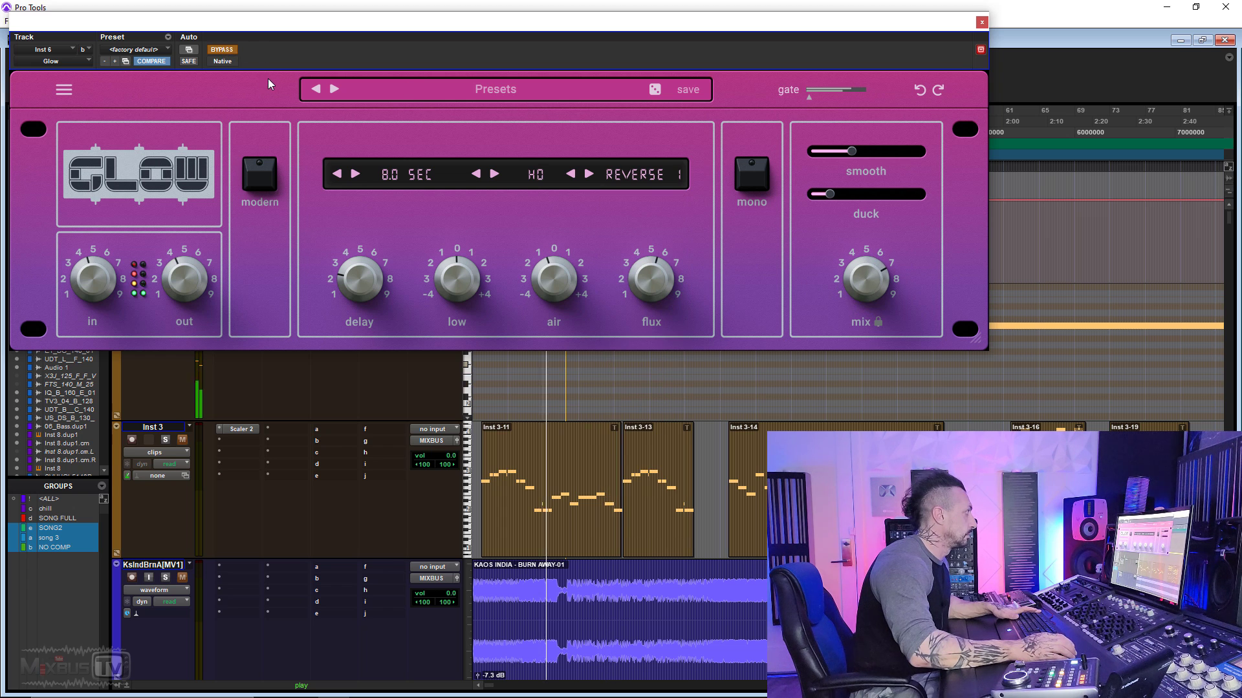
pyautogui.click(221, 49)
# Step: Switch the reverb back to Reverse 2 and choose a variation for it
pyautogui.click(624, 174)
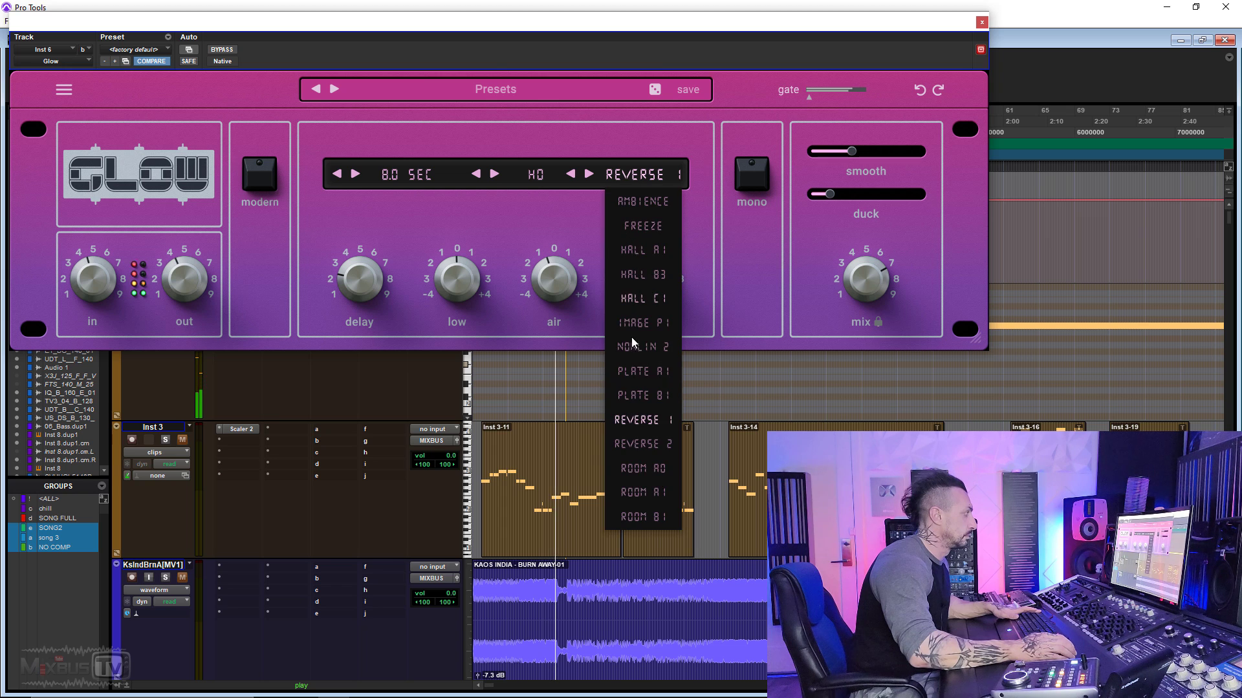
pyautogui.click(645, 442)
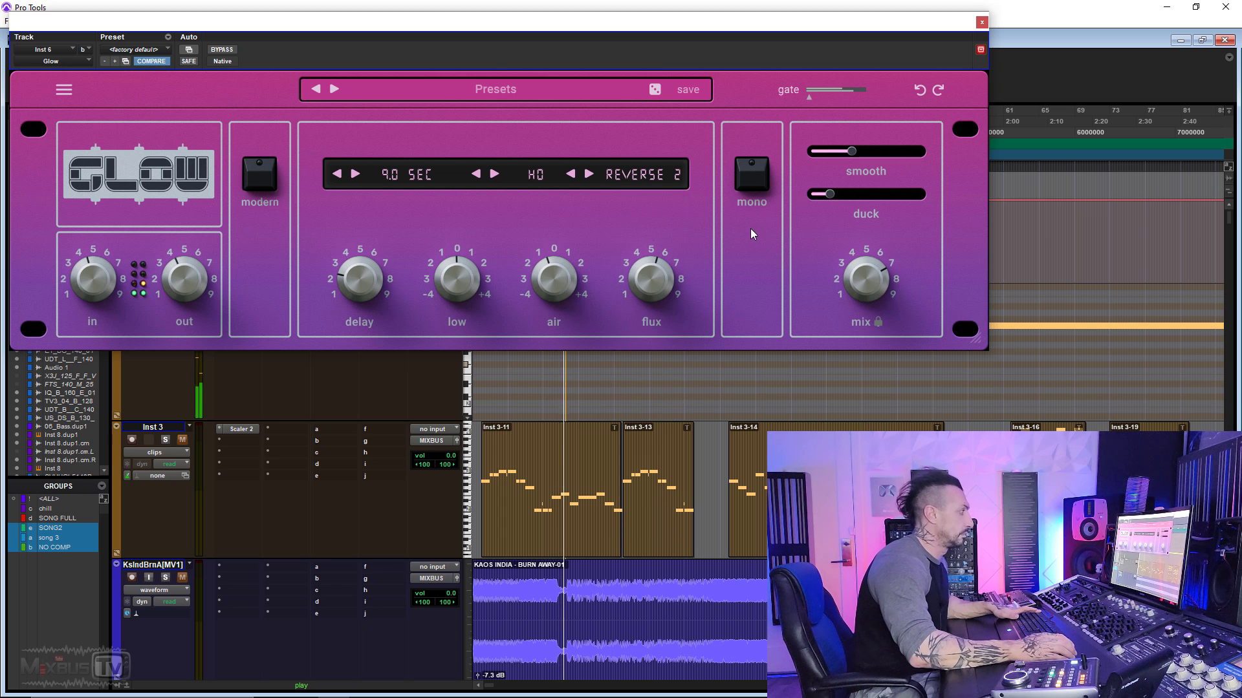
pyautogui.click(531, 183)
pyautogui.click(541, 238)
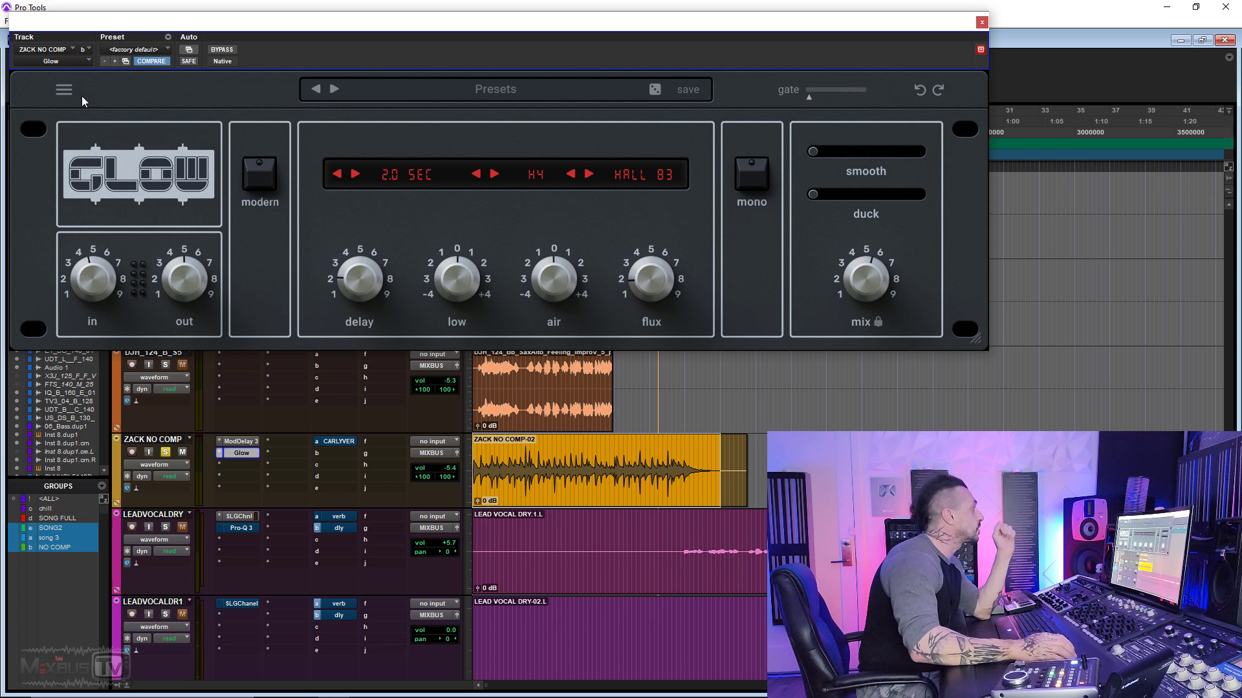
# Step: Change the Glow plugin's theme to Studio Blue and close its settings
pyautogui.click(64, 90)
pyautogui.click(135, 147)
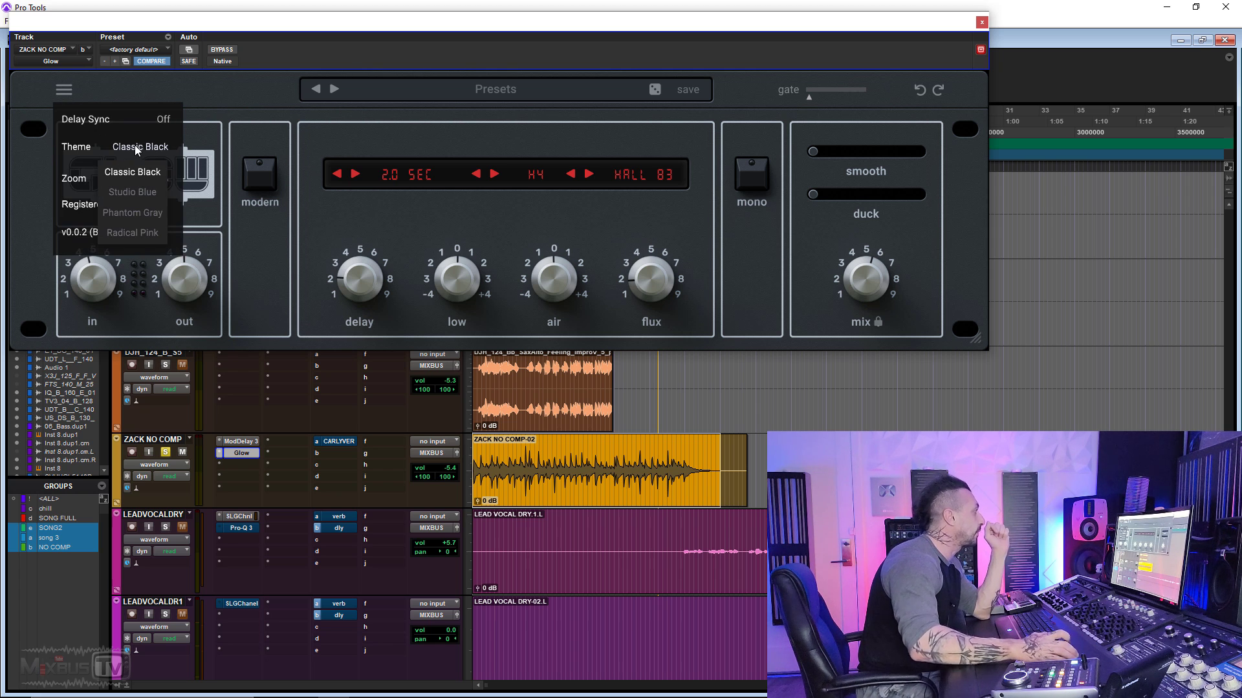
pyautogui.click(141, 196)
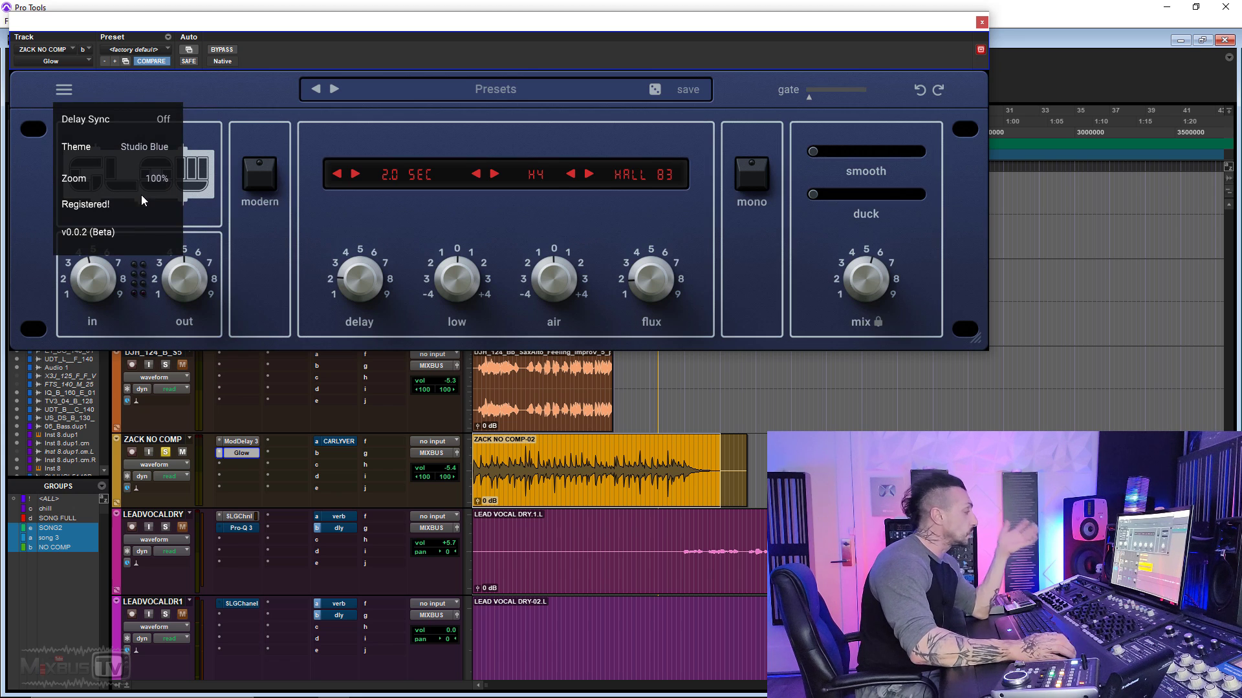
pyautogui.click(341, 220)
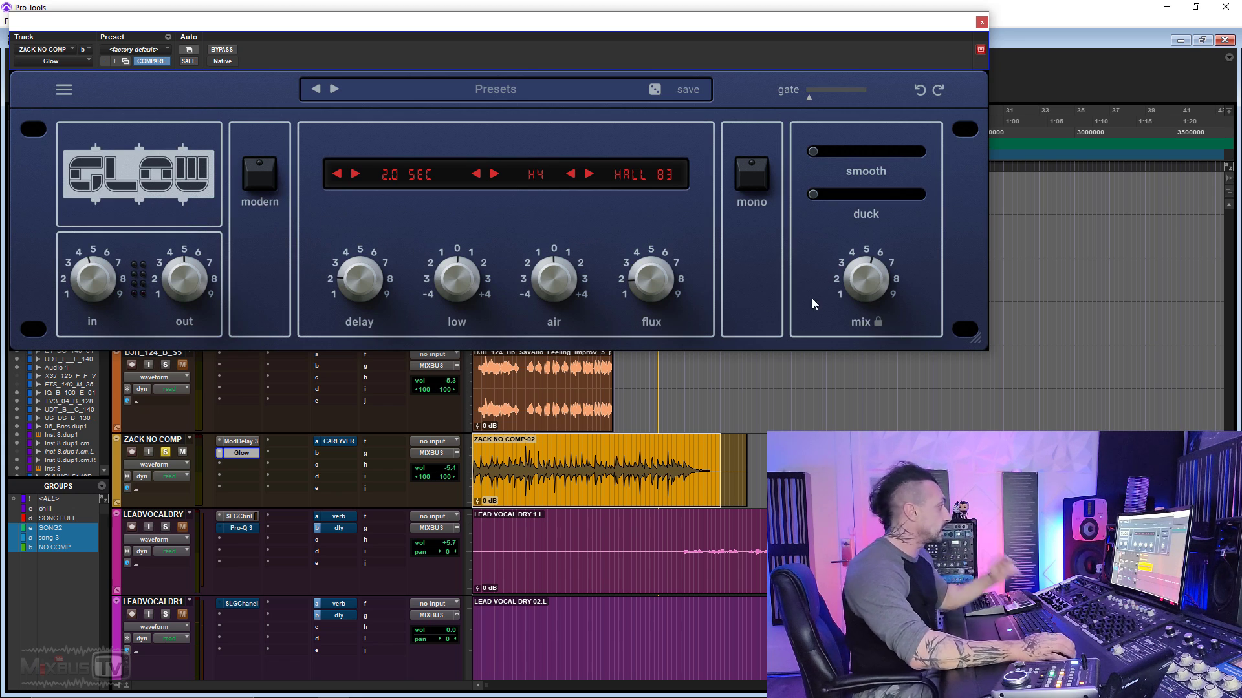
# Step: Play the soloed track, setting duck to about 15%, smooth to 80% and flux to 11%
pyautogui.press('space')
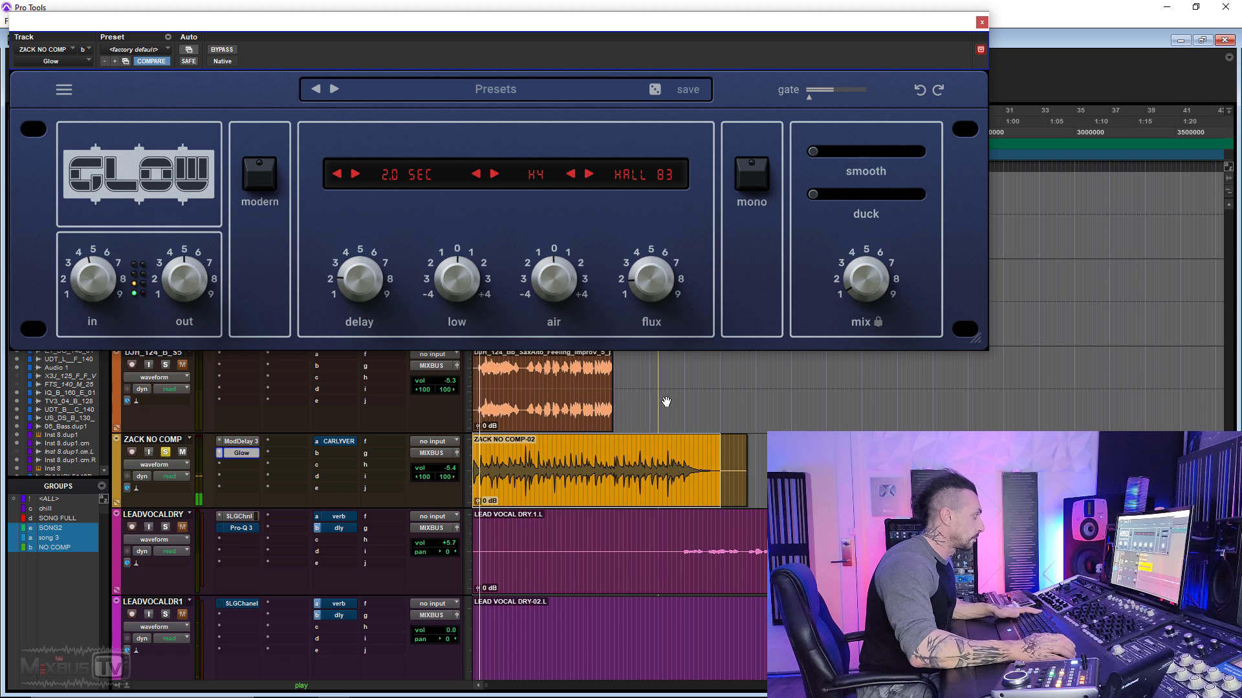
pyautogui.moveTo(873, 289); pyautogui.dragTo(851, 195)
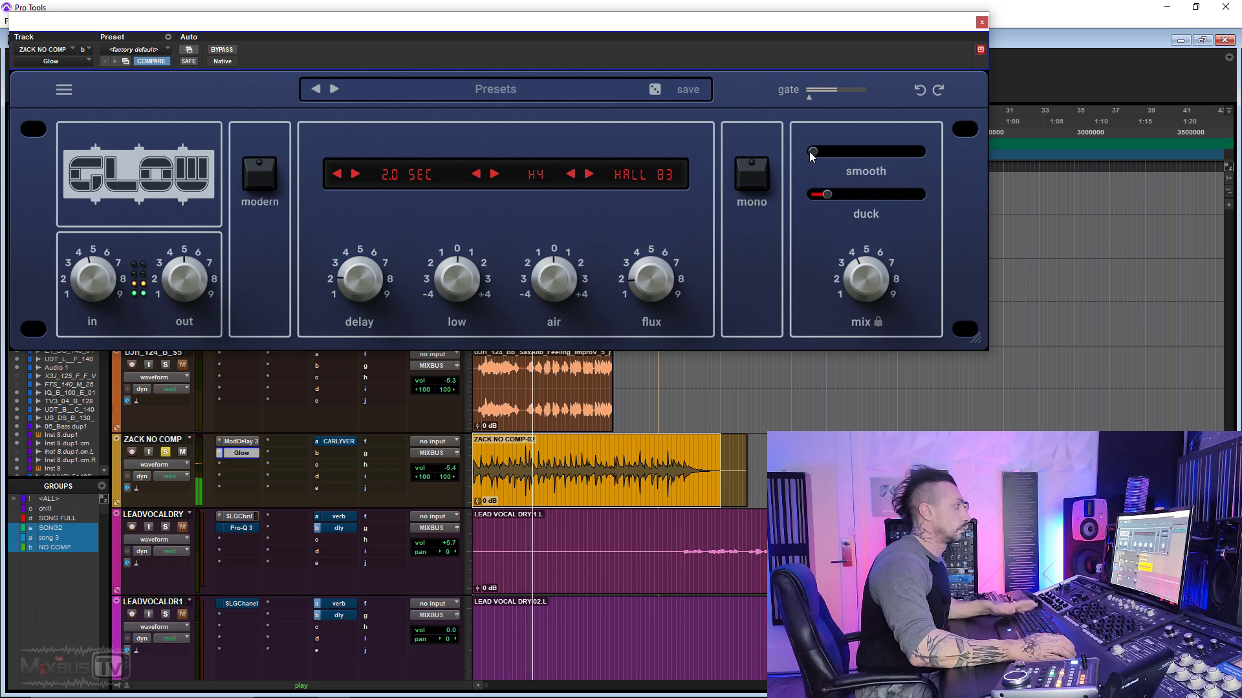
pyautogui.moveTo(813, 149); pyautogui.dragTo(984, 154)
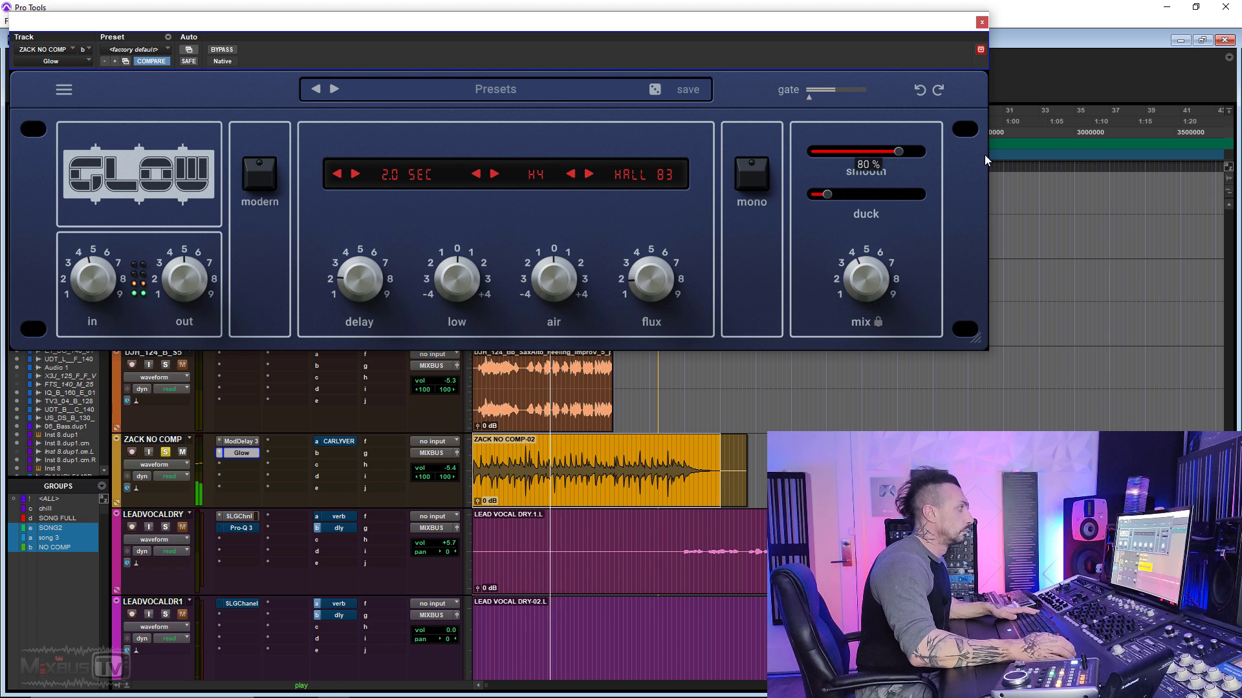
pyautogui.moveTo(875, 277)
pyautogui.moveTo(654, 255)
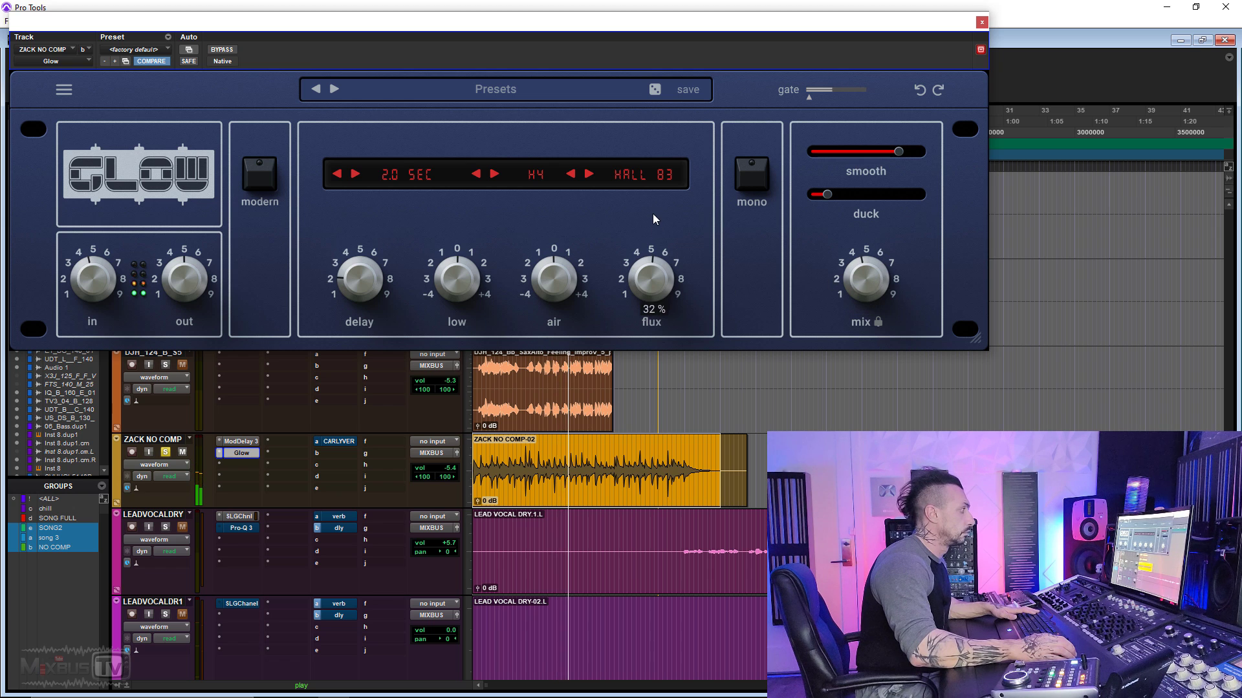
pyautogui.moveTo(655, 255); pyautogui.dragTo(658, 276)
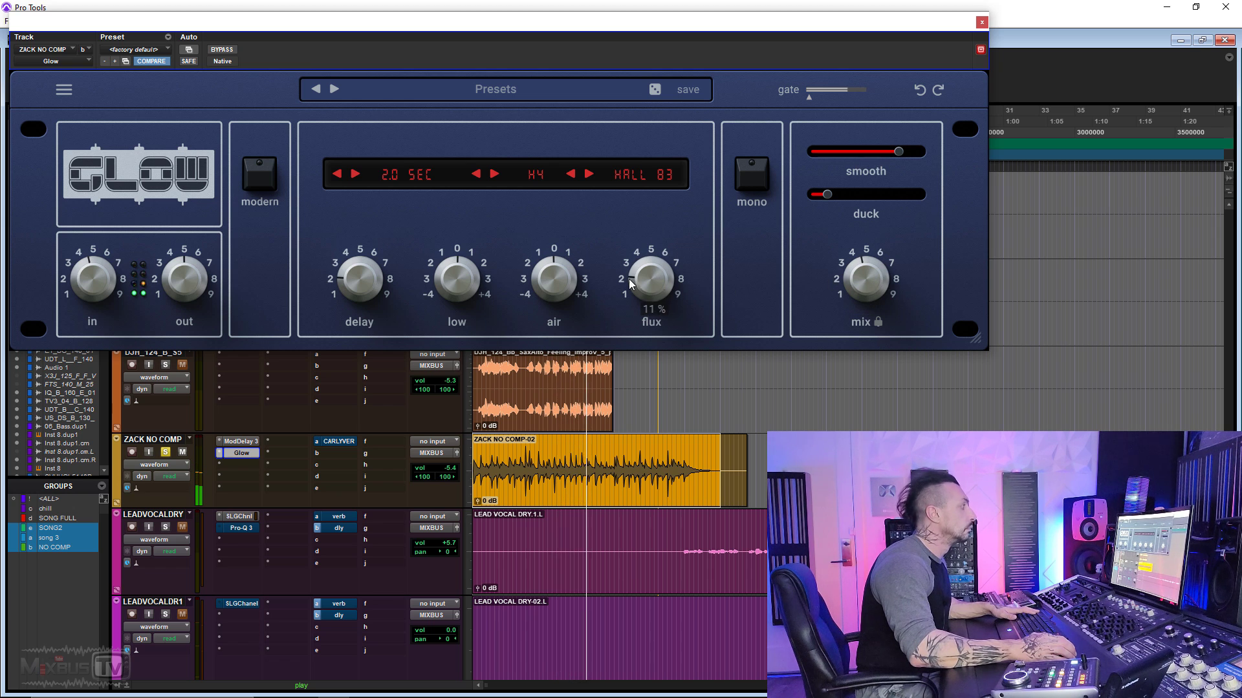
# Step: Switch the reverb to Hall A1 and lower the mix to 39%
pyautogui.click(653, 173)
pyautogui.click(653, 249)
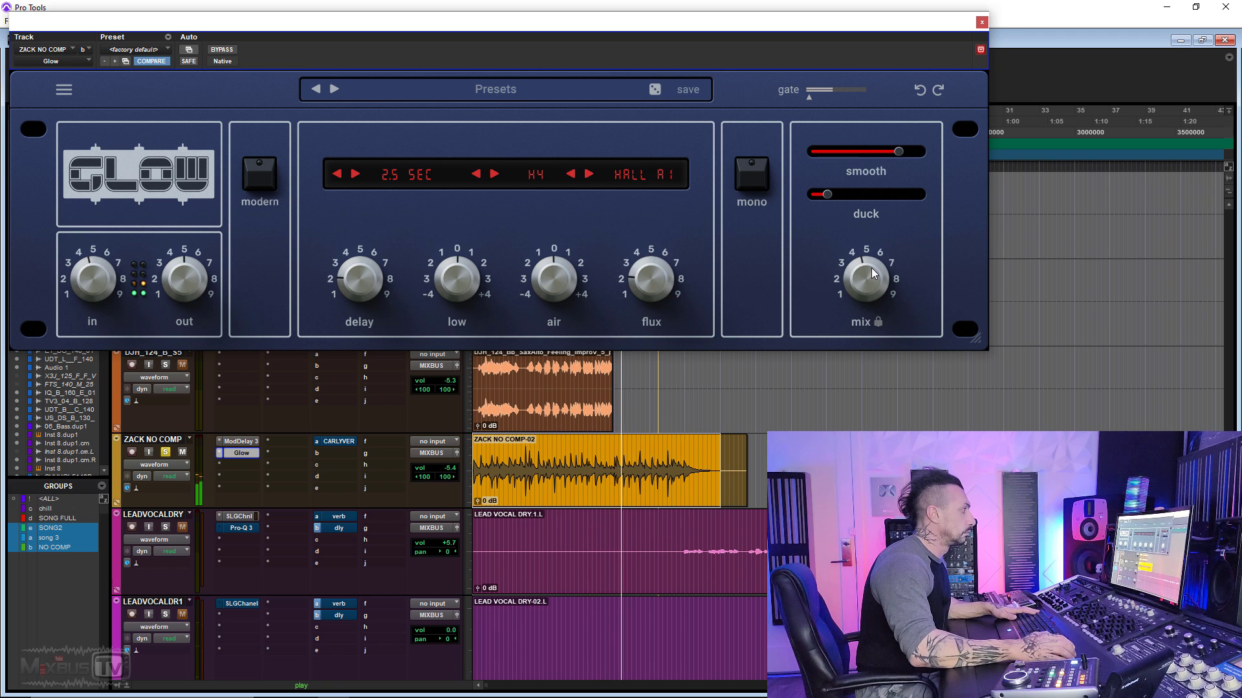
pyautogui.moveTo(871, 267); pyautogui.dragTo(860, 288)
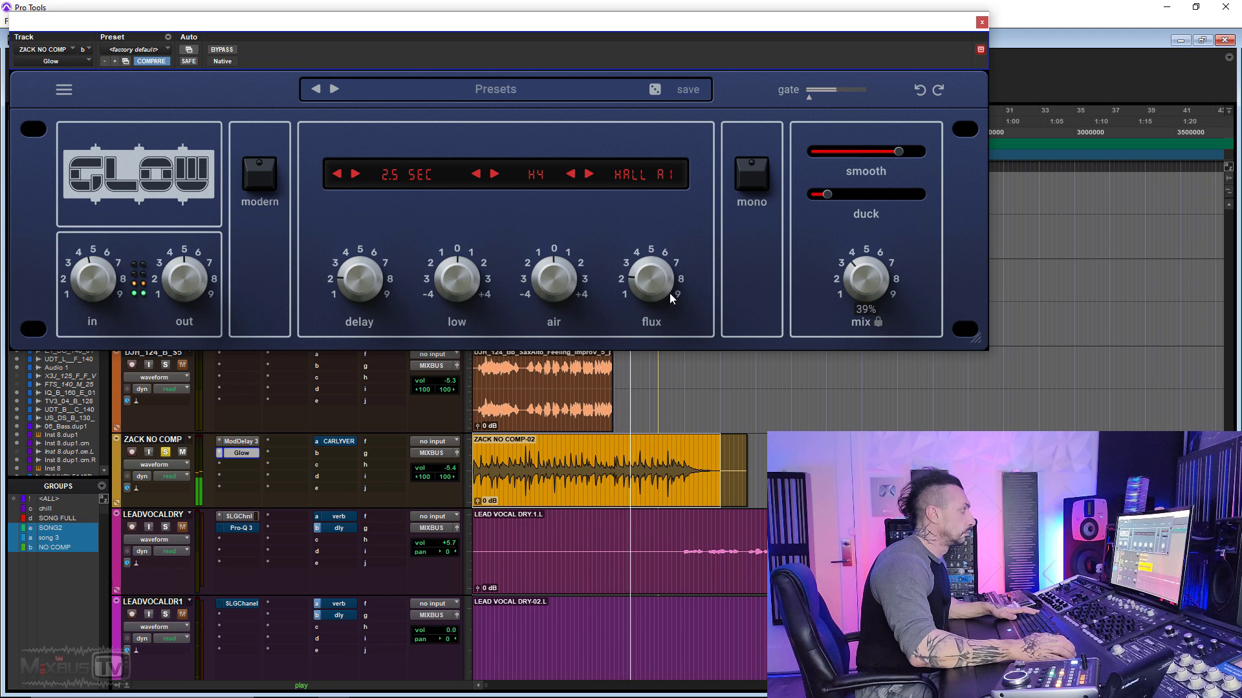
# Step: Switch the reverb to Hall C1 and set its variation to H1
pyautogui.click(590, 173)
pyautogui.click(589, 173)
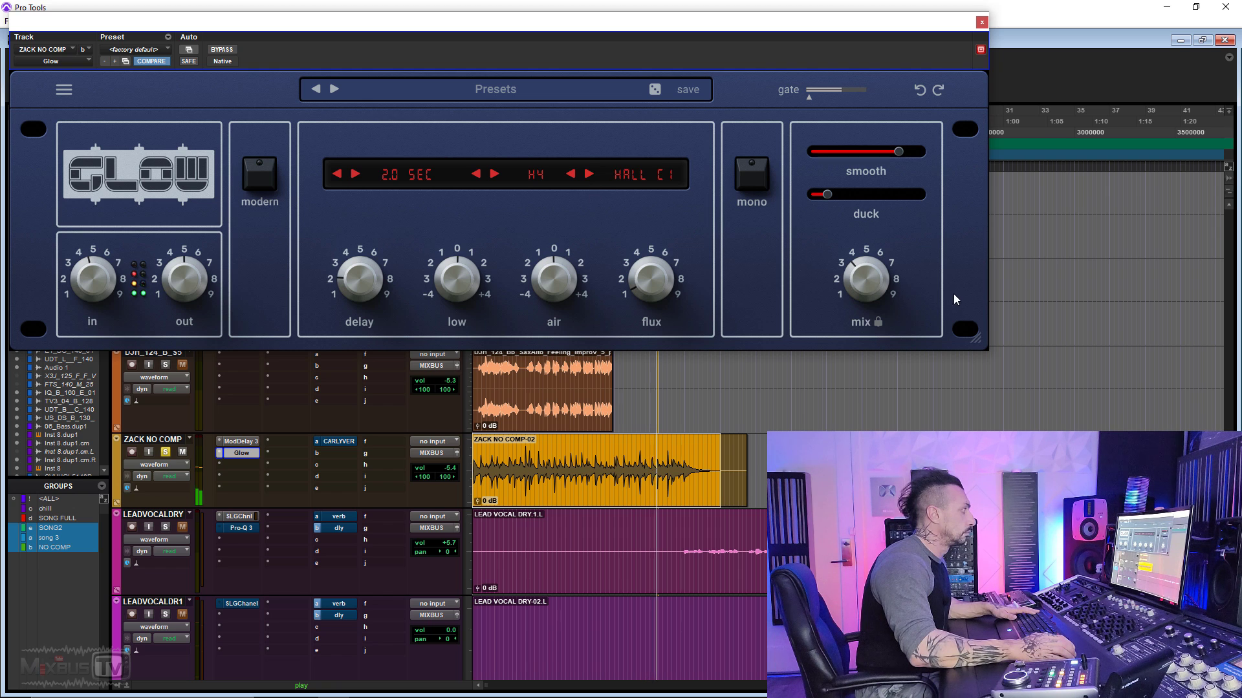
pyautogui.click(545, 176)
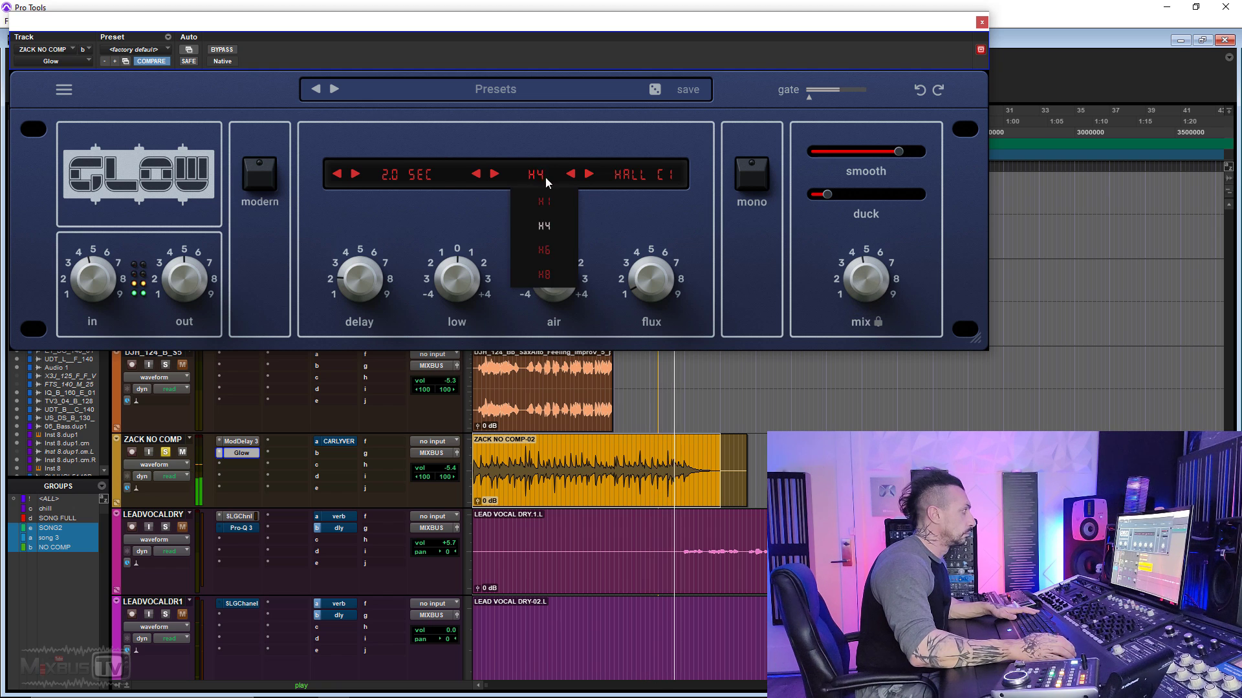
pyautogui.click(546, 223)
# Step: Reset duck to zero, and bring smooth down to zero and back up to about 84%
pyautogui.moveTo(868, 154); pyautogui.dragTo(802, 196)
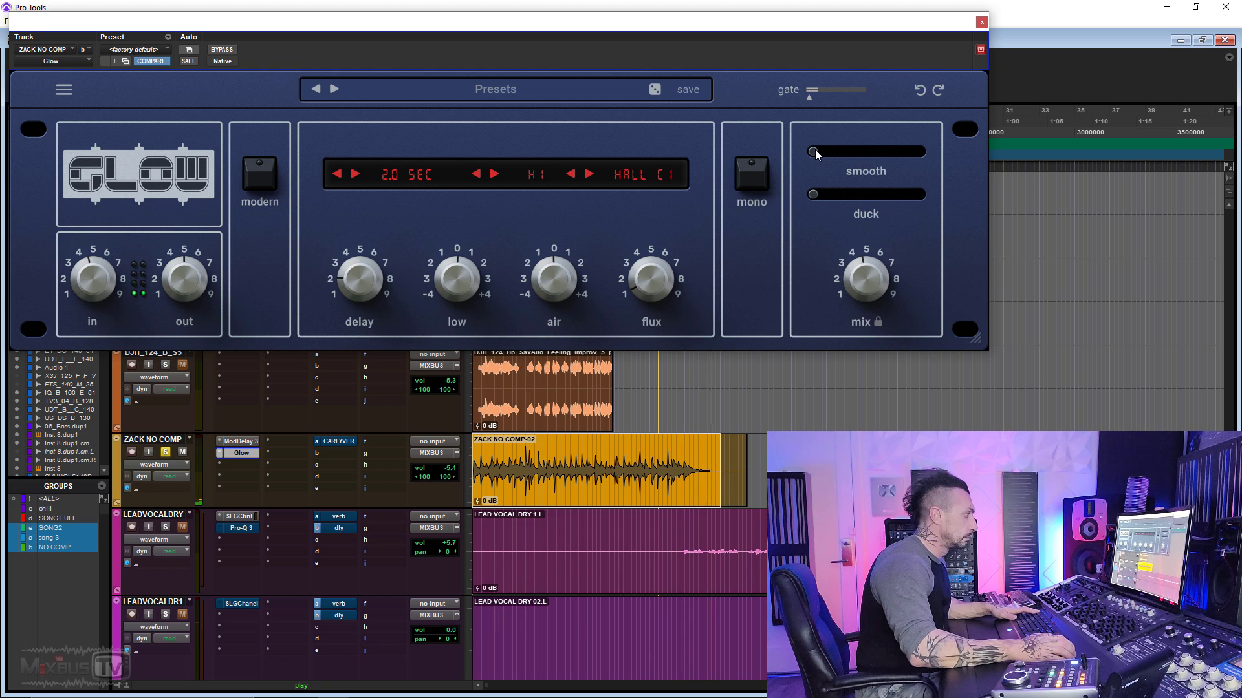
pyautogui.moveTo(815, 149); pyautogui.dragTo(999, 161)
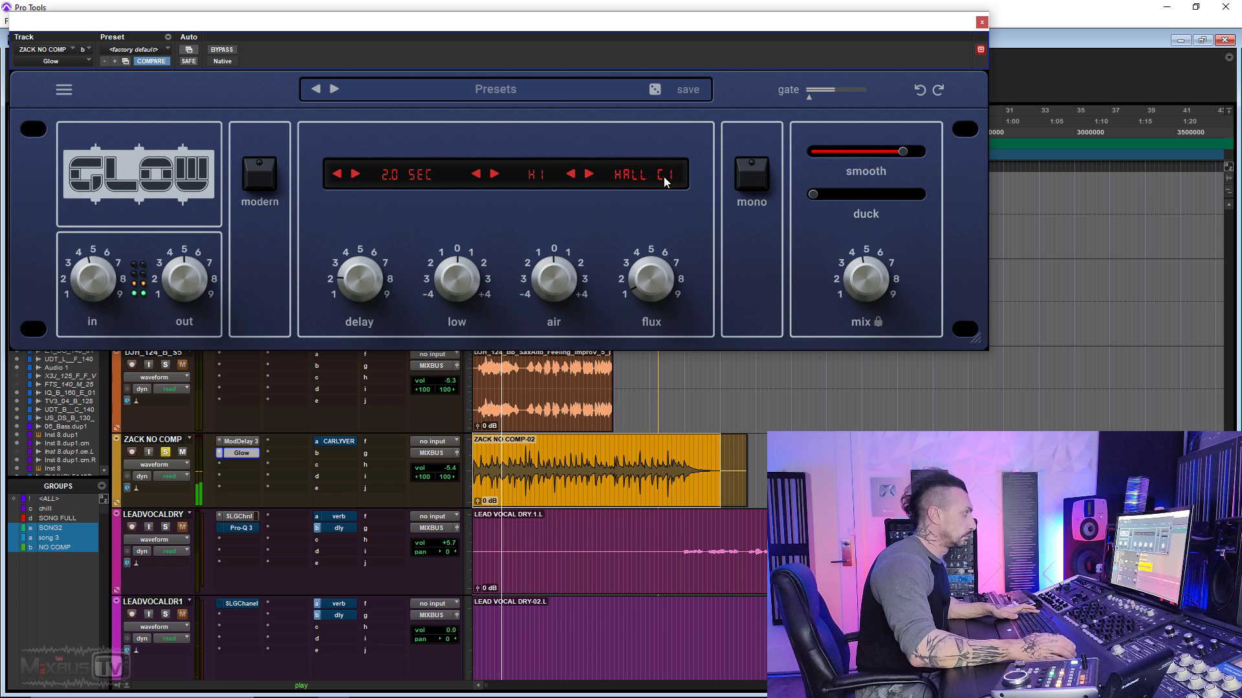
# Step: Switch the reverb to Room A0 and set its variation to H8
pyautogui.click(643, 174)
pyautogui.click(667, 468)
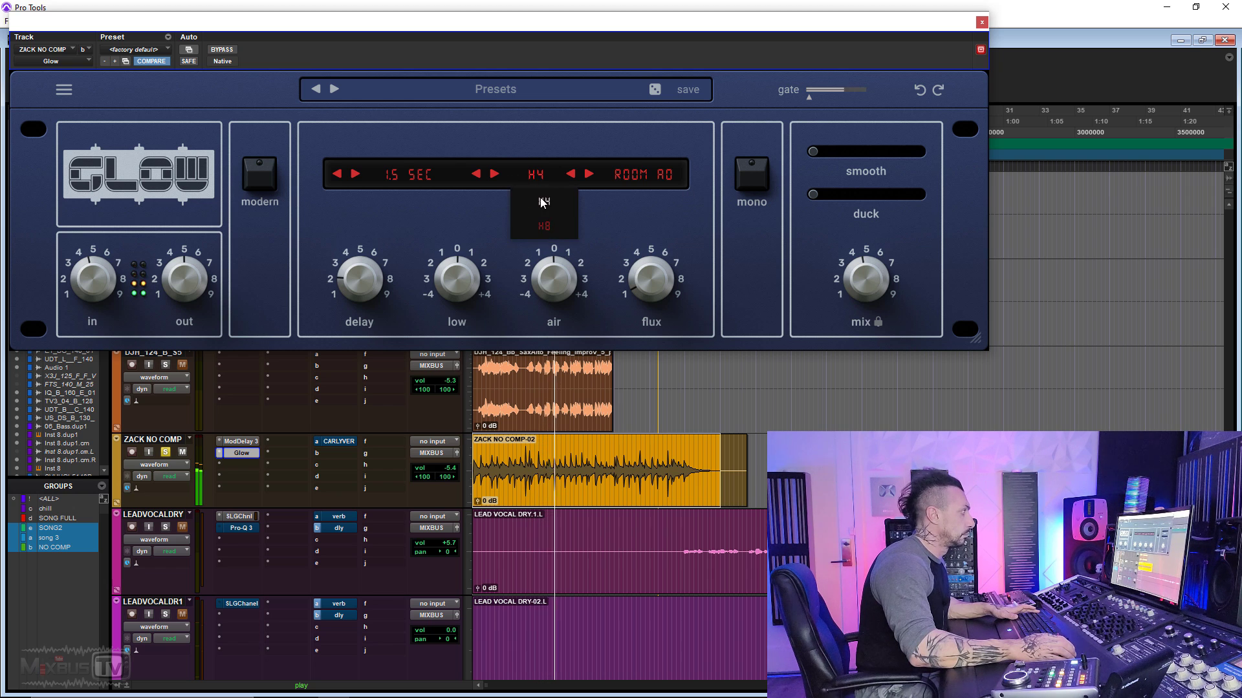
pyautogui.click(495, 174)
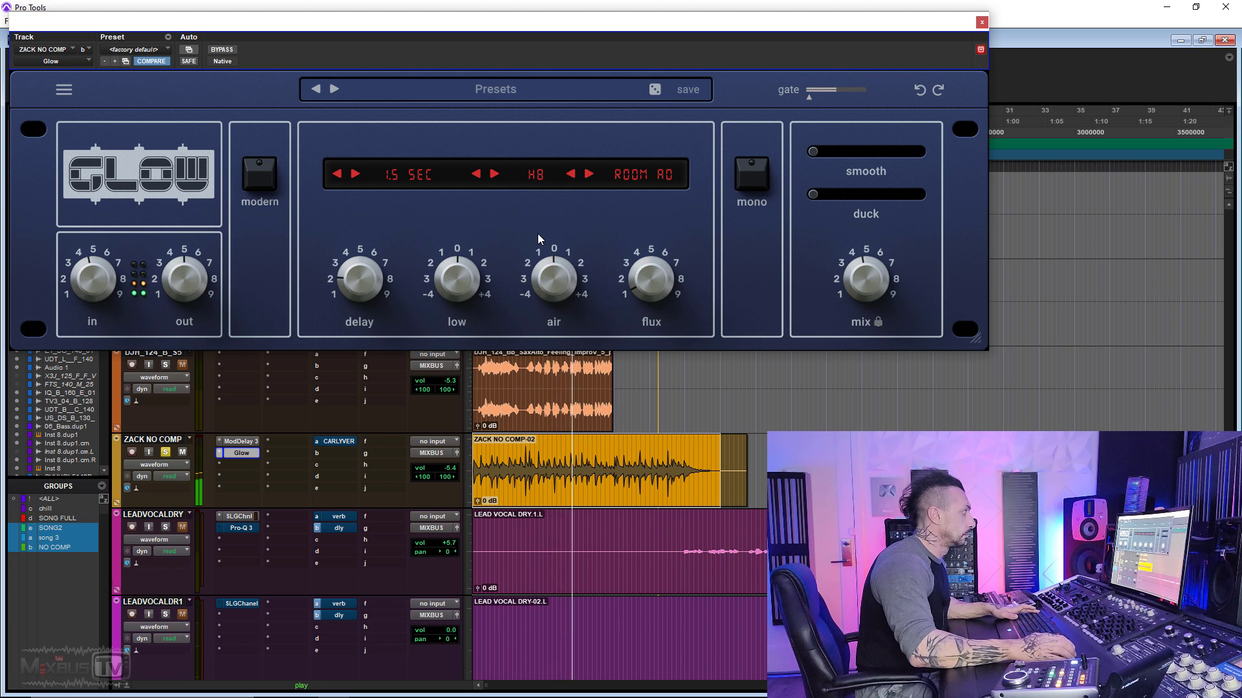
# Step: Lower air and raise flux for the Room A0 reverb, and lengthen its decay to 2.5 sec
pyautogui.moveTo(548, 275); pyautogui.dragTo(541, 331)
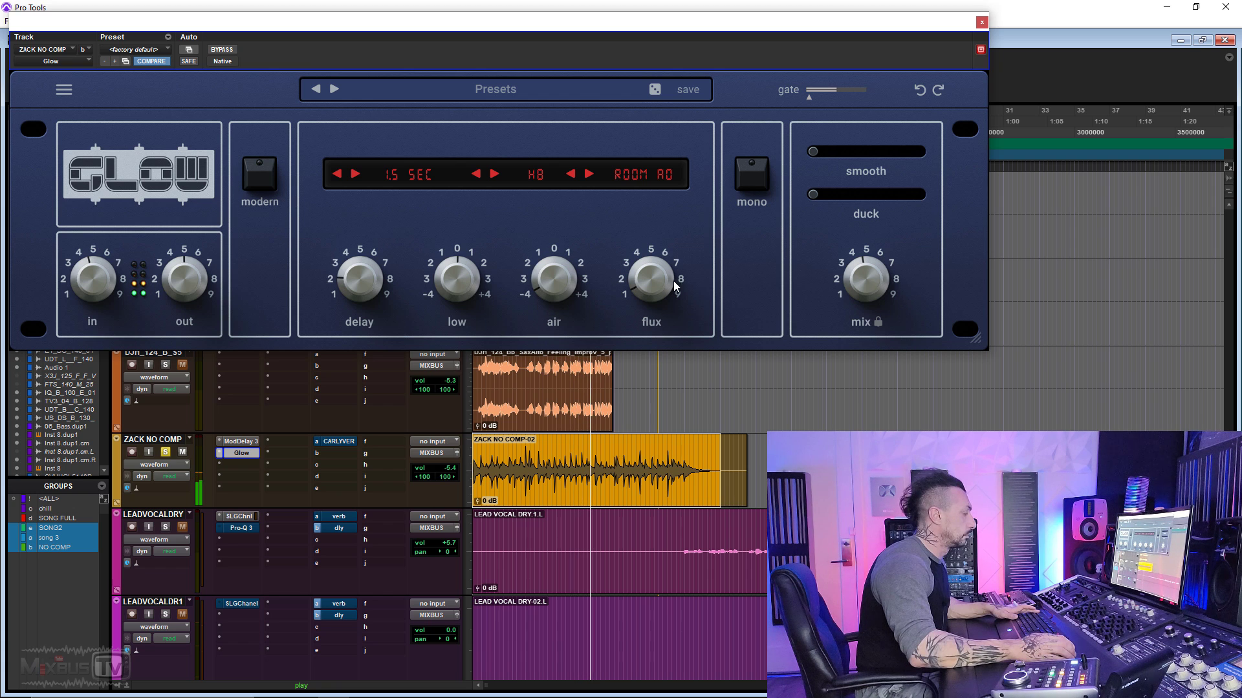
pyautogui.moveTo(674, 281); pyautogui.dragTo(643, 209)
pyautogui.click(428, 185)
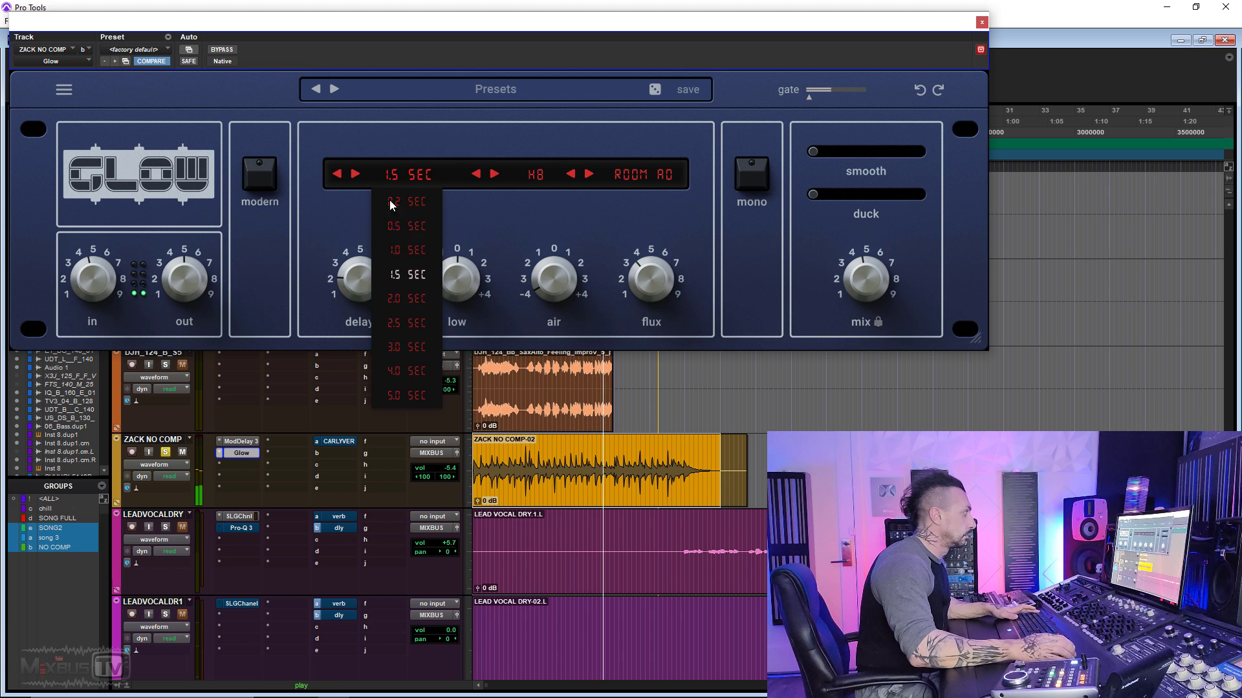
pyautogui.click(408, 328)
# Step: Raise duck to 31% and set smooth to about 55%
pyautogui.moveTo(817, 150); pyautogui.dragTo(952, 148)
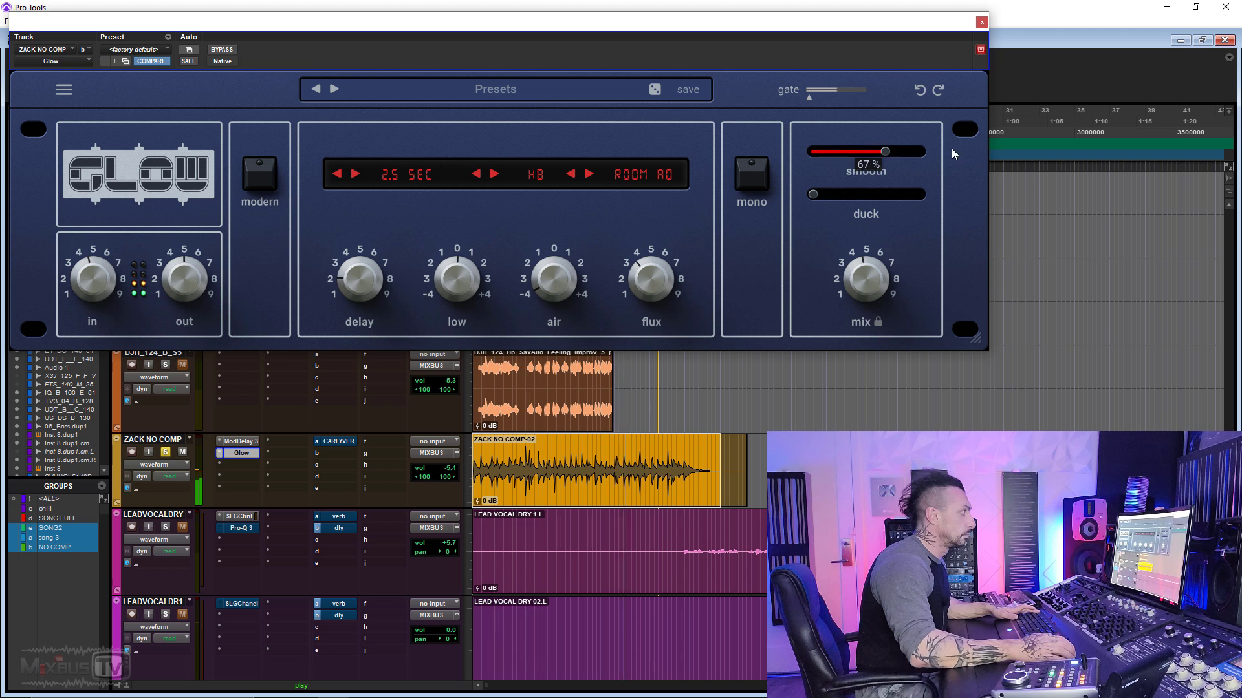
pyautogui.moveTo(824, 192); pyautogui.dragTo(883, 192)
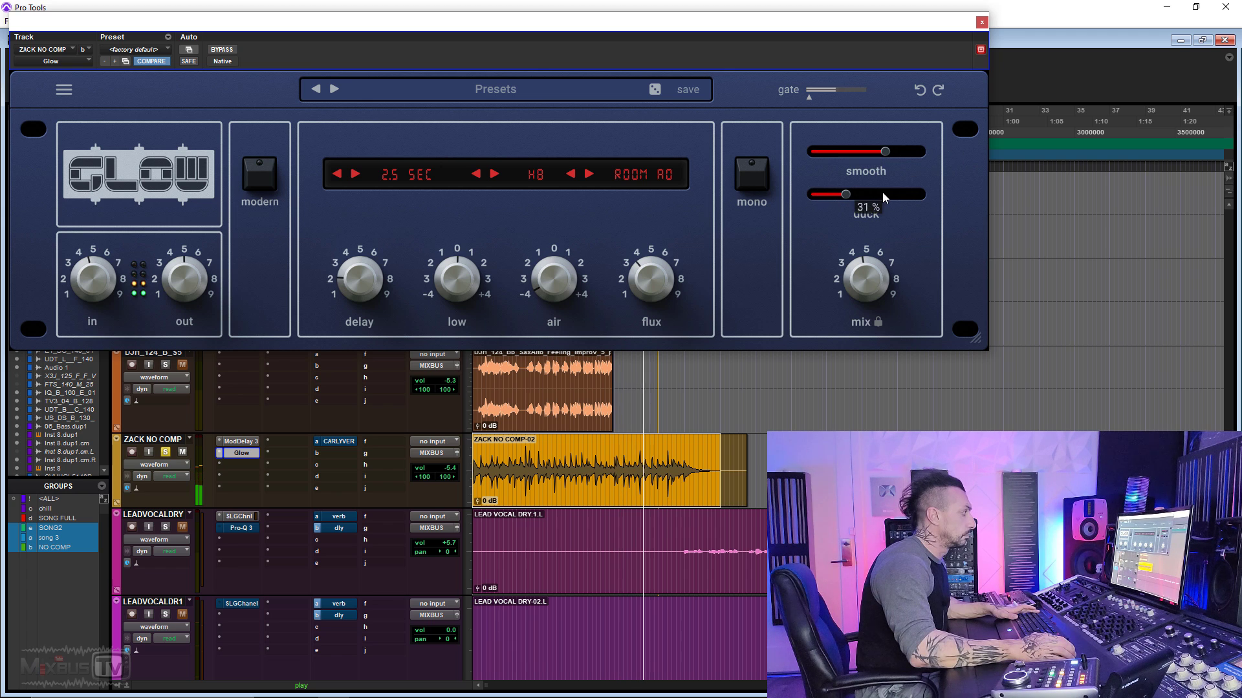
pyautogui.moveTo(886, 146); pyautogui.dragTo(873, 161)
# Step: Switch the reverb to Room A1 and set its variation to H2
pyautogui.click(589, 174)
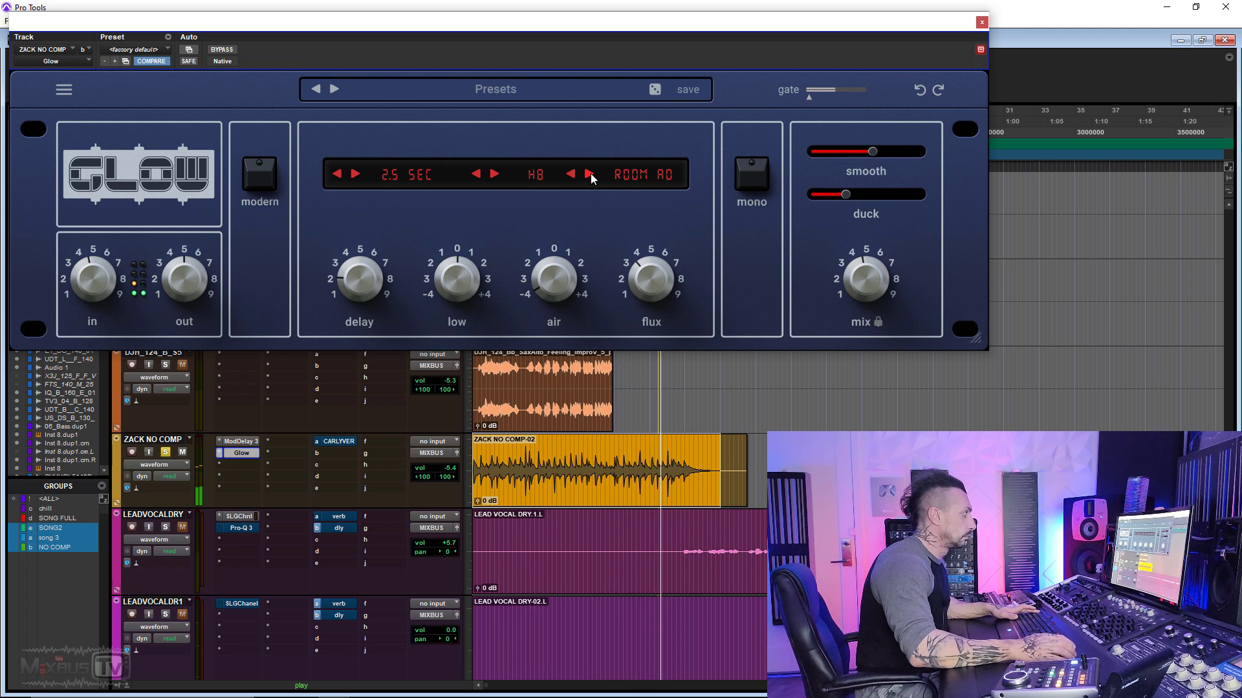
pyautogui.click(538, 180)
pyautogui.click(541, 201)
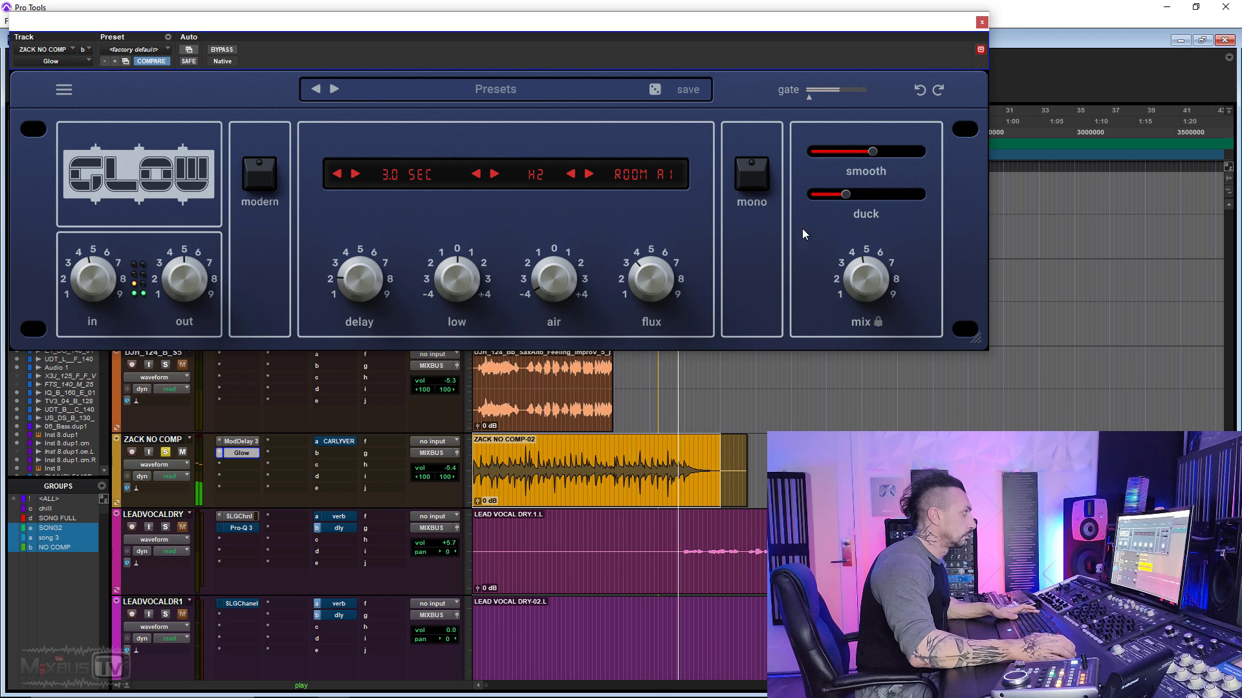
# Step: Compare the Room A1 reverb with the bypassed signal, and lower the mix to 28%
pyautogui.moveTo(867, 267)
pyautogui.click(222, 50)
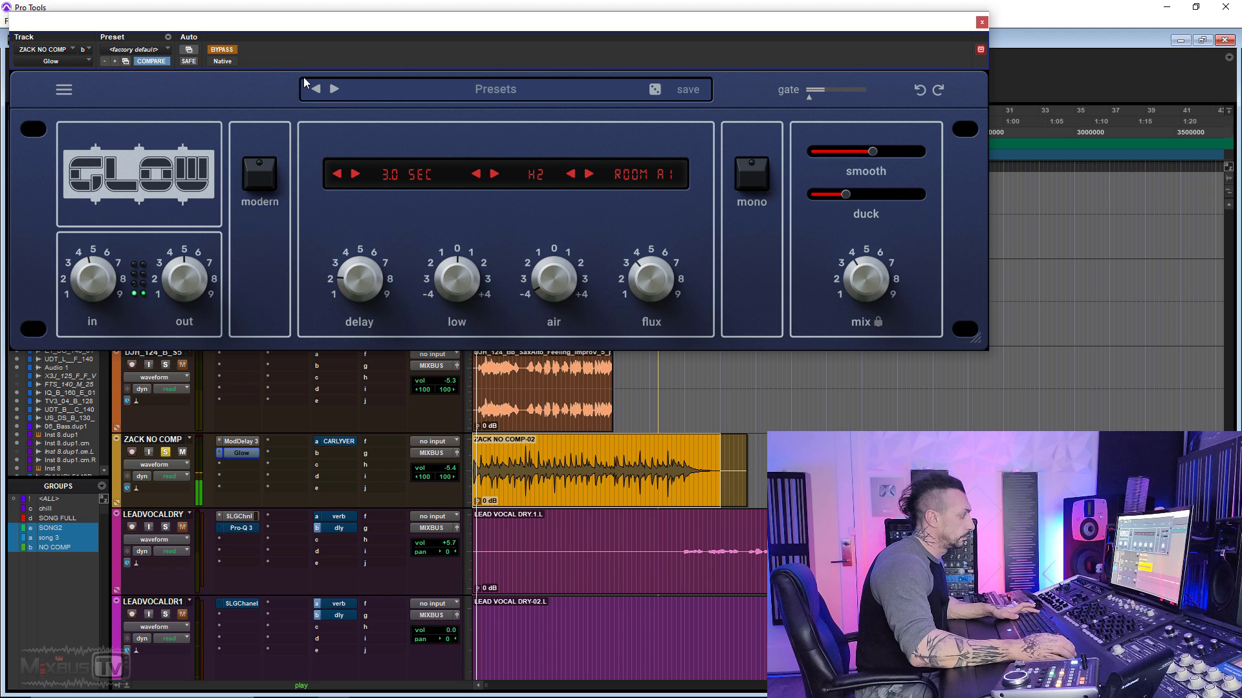
pyautogui.click(226, 51)
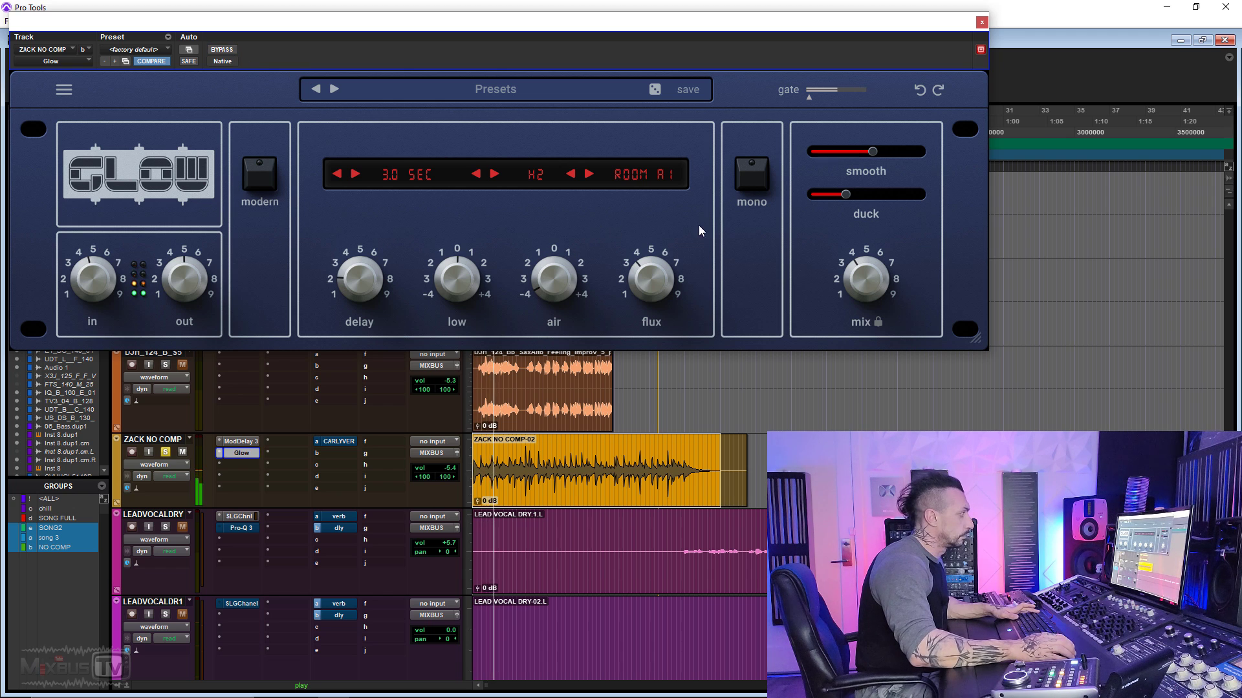
pyautogui.moveTo(878, 269)
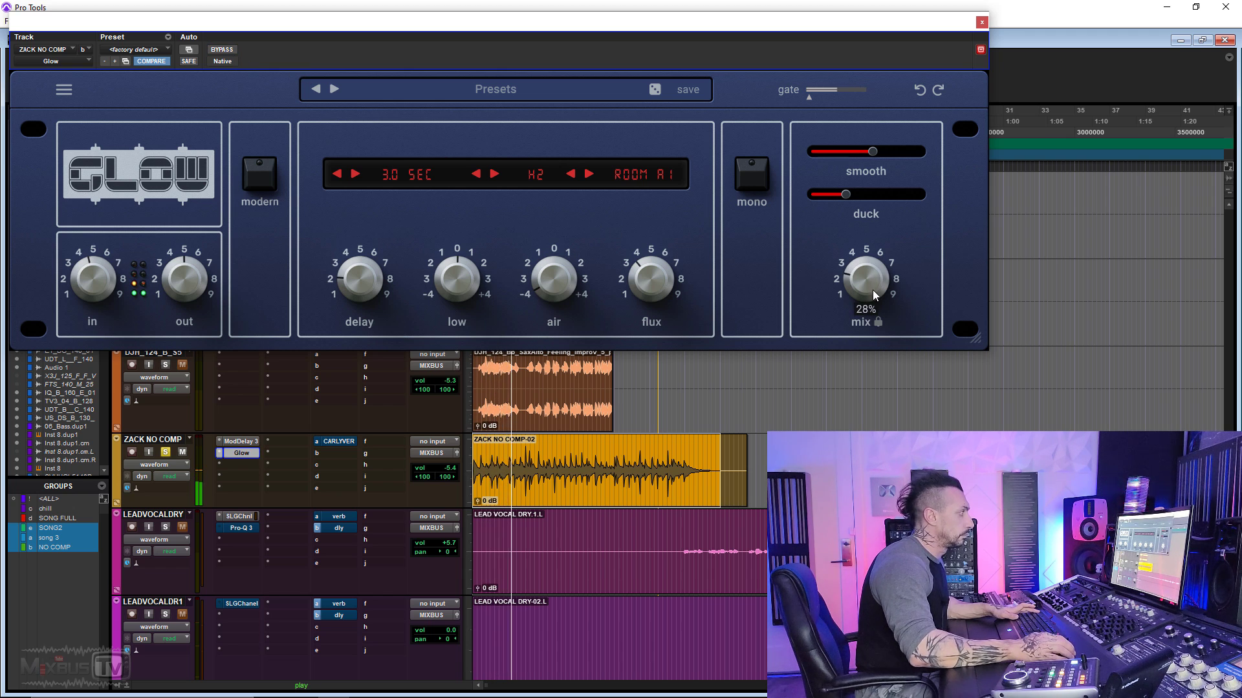
# Step: Switch the reverb to Room B1 and set its variation to H0
pyautogui.click(589, 174)
pyautogui.click(538, 178)
pyautogui.click(551, 207)
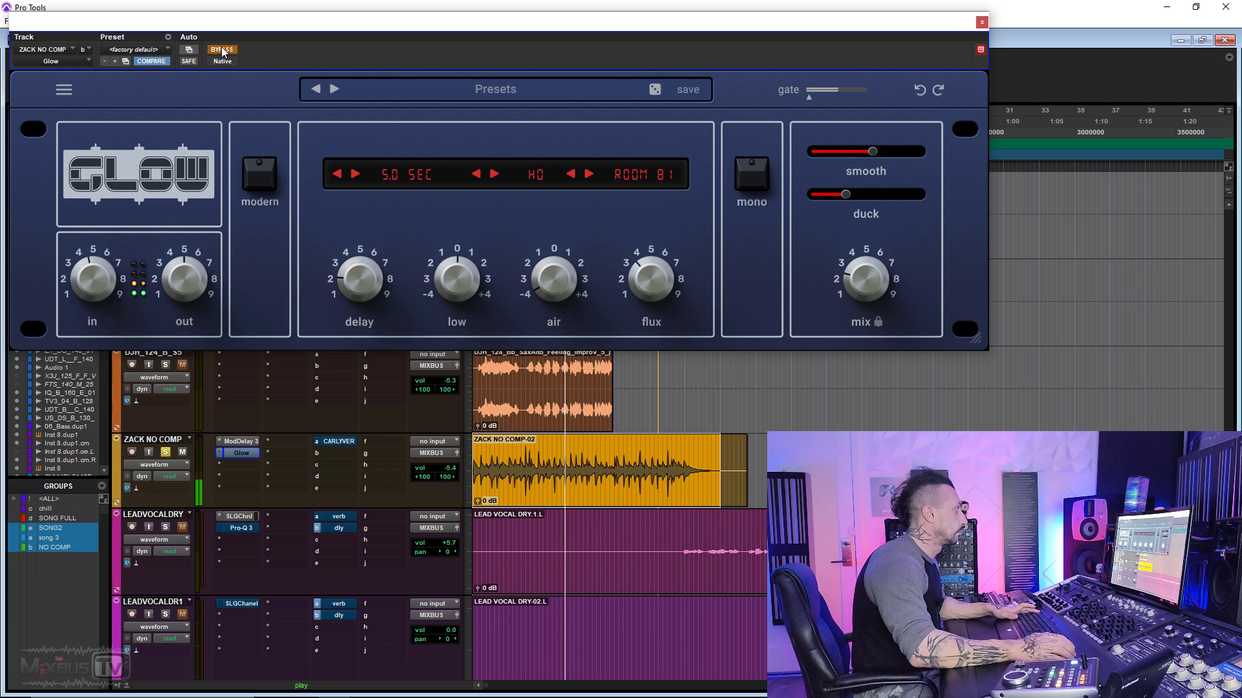
# Step: Shorten the Room B1 decay to 0.5 sec, and reduce duck to zero and smooth to 10%
pyautogui.click(337, 174)
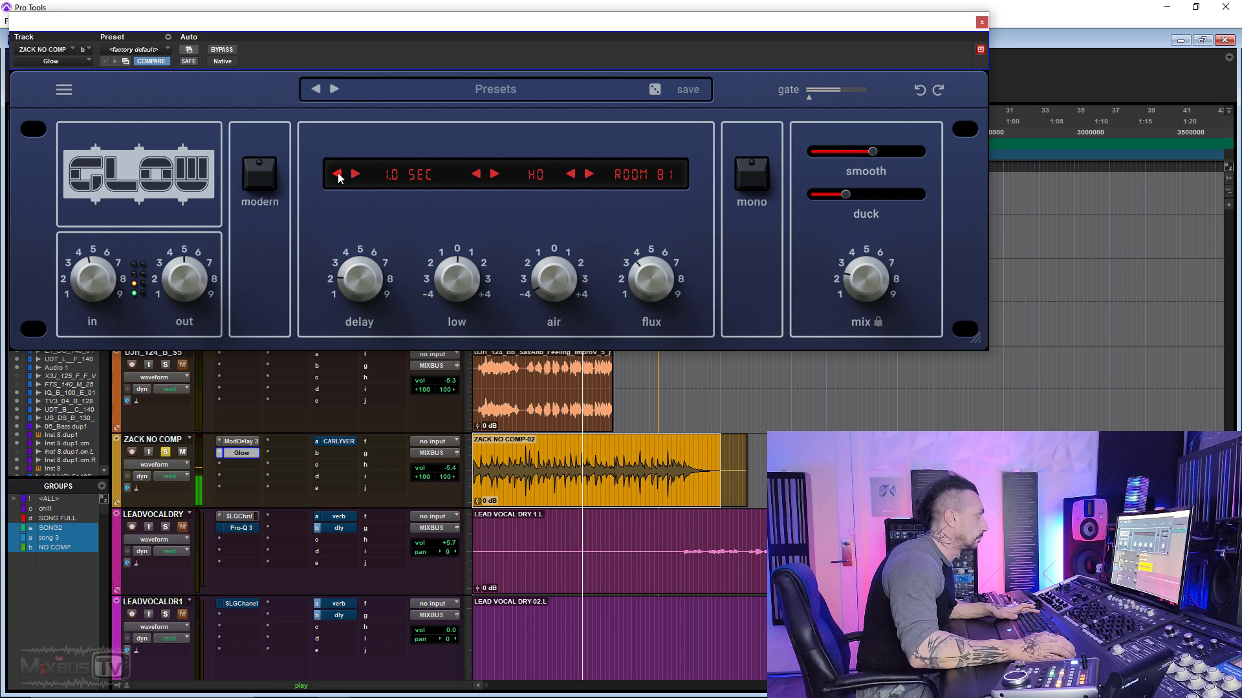
pyautogui.moveTo(858, 225); pyautogui.dragTo(789, 203)
pyautogui.moveTo(870, 153); pyautogui.dragTo(823, 165)
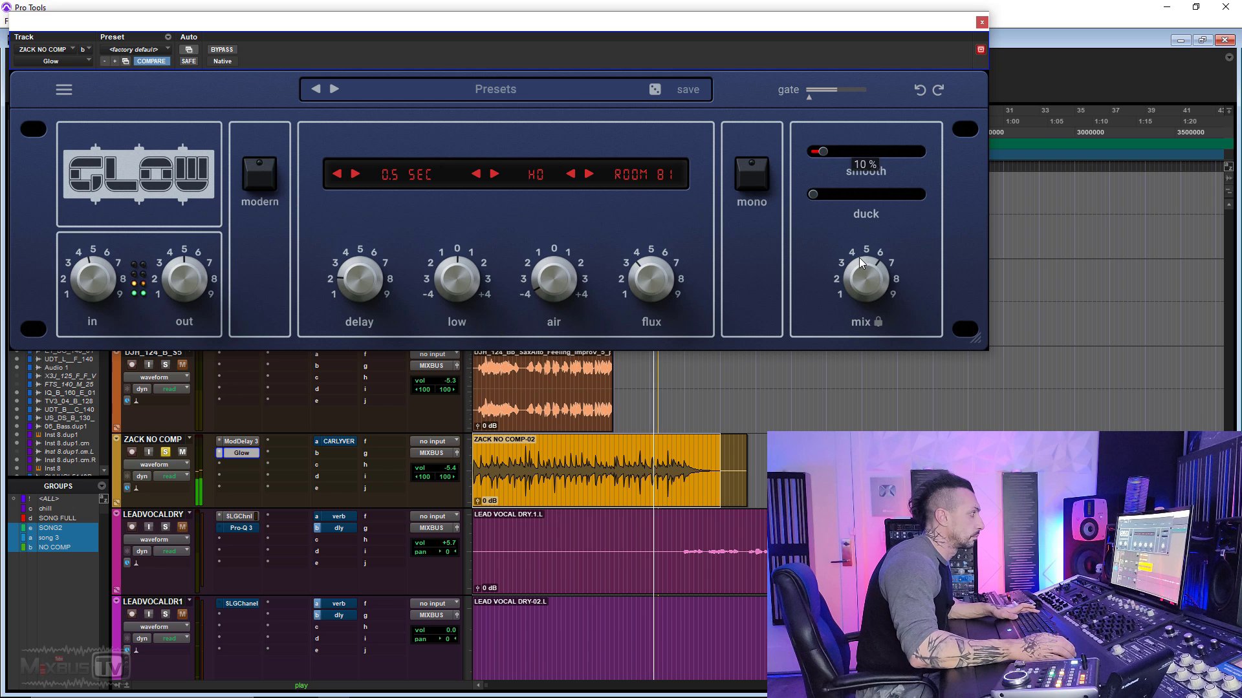
# Step: Lengthen the Room B1 decay to 6.0 sec with variation H0, and lower the mix
pyautogui.click(535, 174)
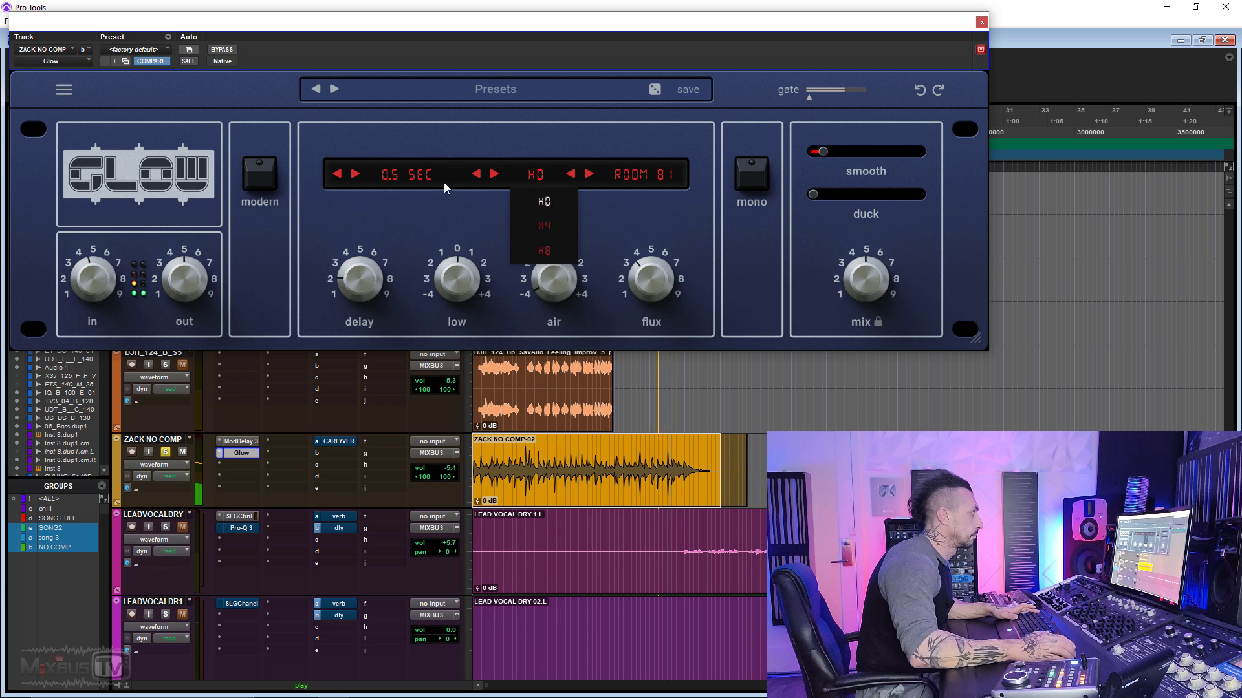
pyautogui.click(414, 175)
pyautogui.click(394, 252)
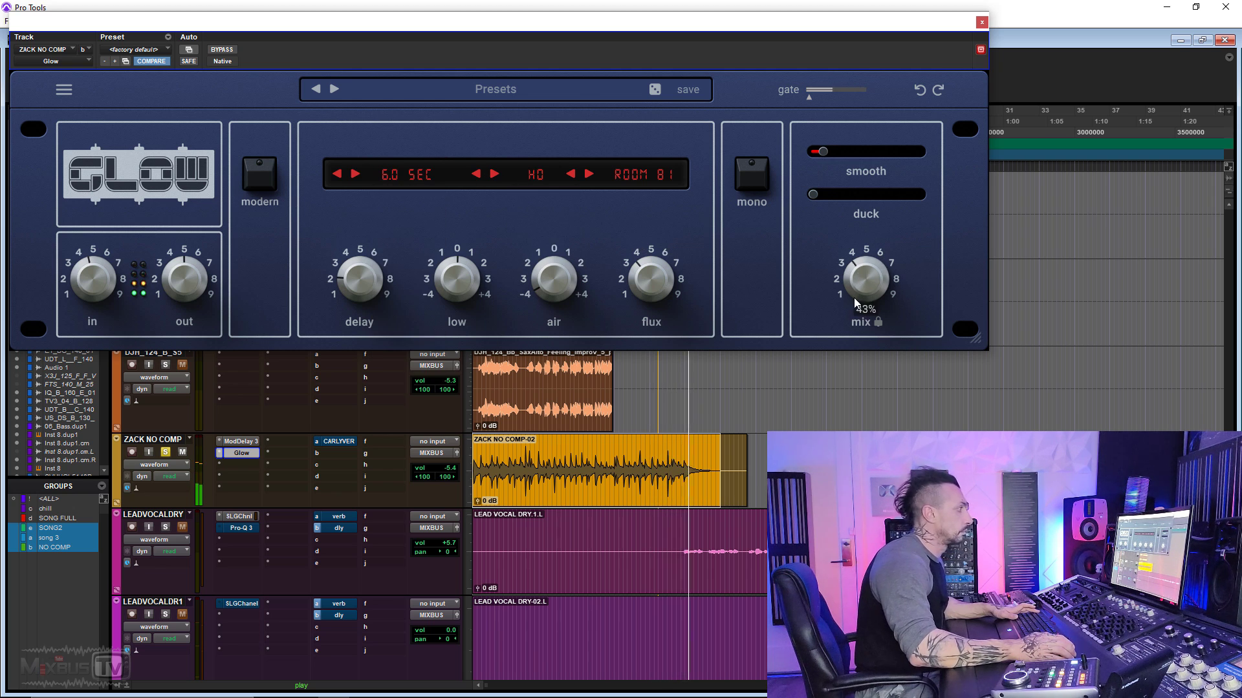
pyautogui.moveTo(870, 257)
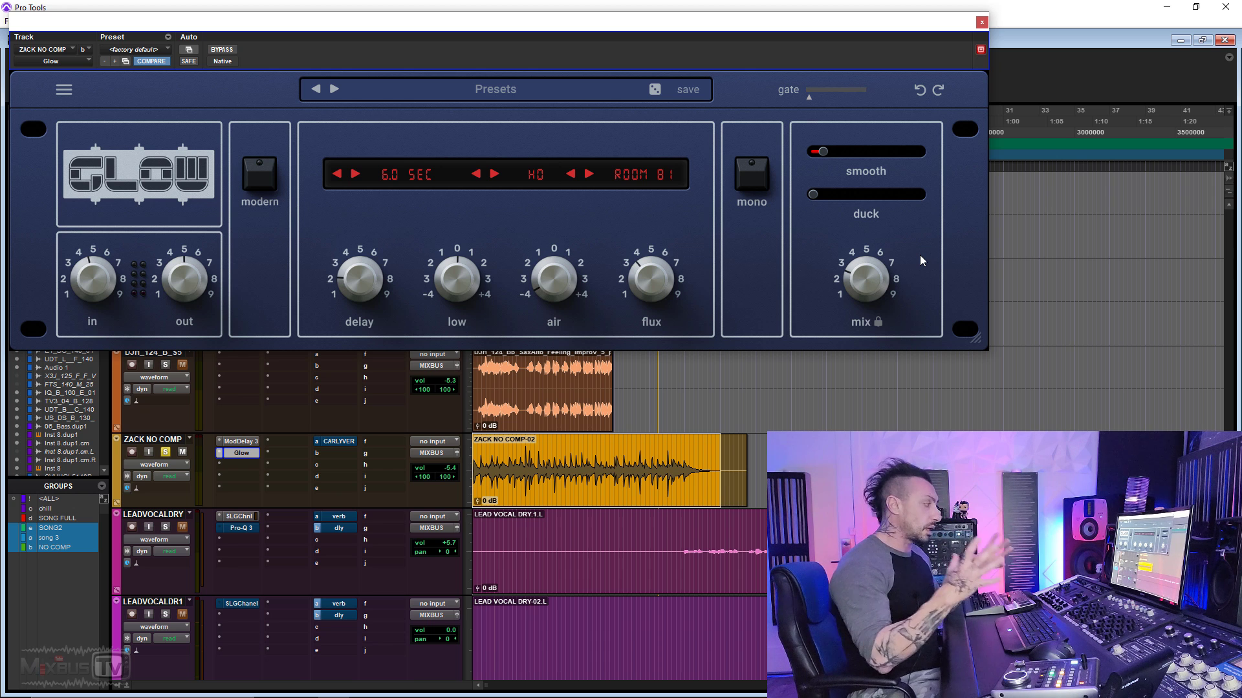
pyautogui.click(416, 176)
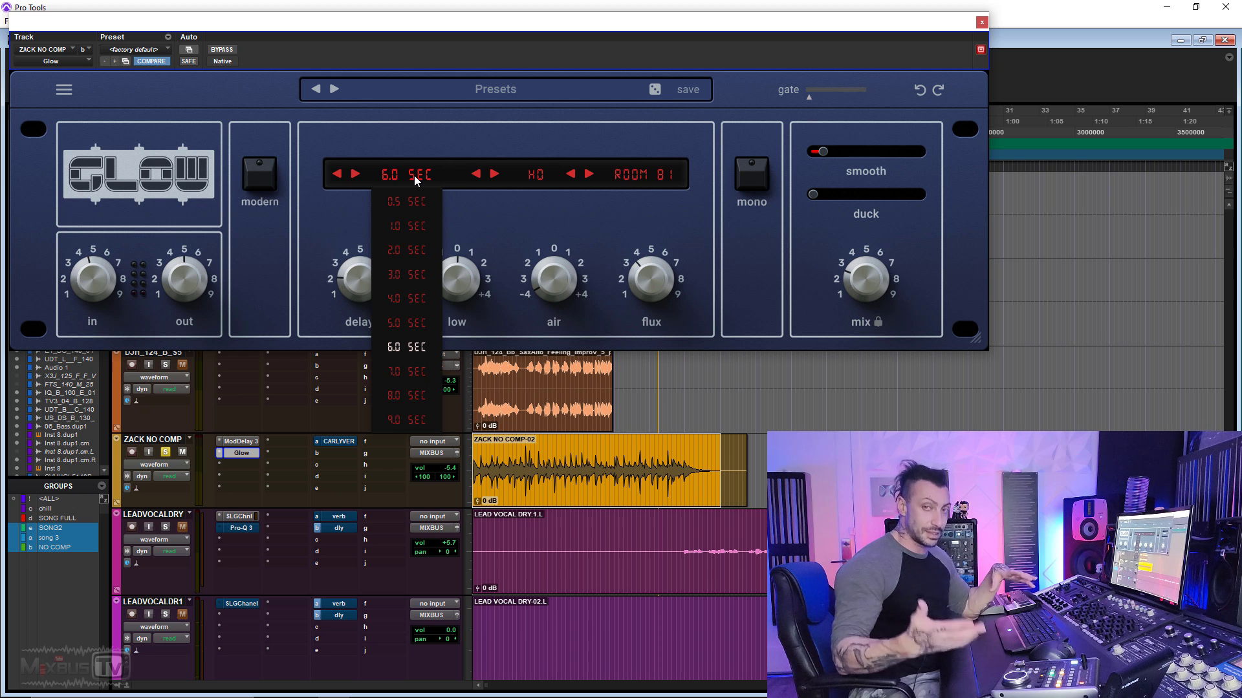
pyautogui.click(703, 231)
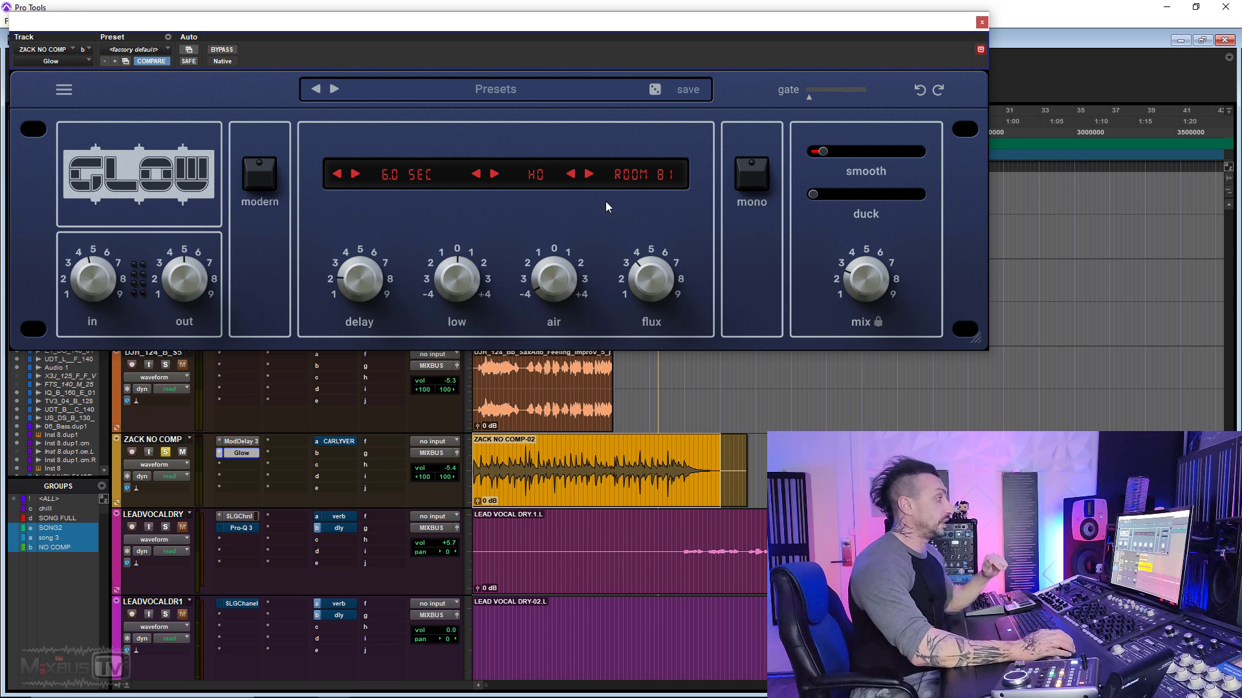
# Step: Load random presets, and browse the Drums and Vocals categories of the preset library
pyautogui.click(654, 90)
pyautogui.click(569, 92)
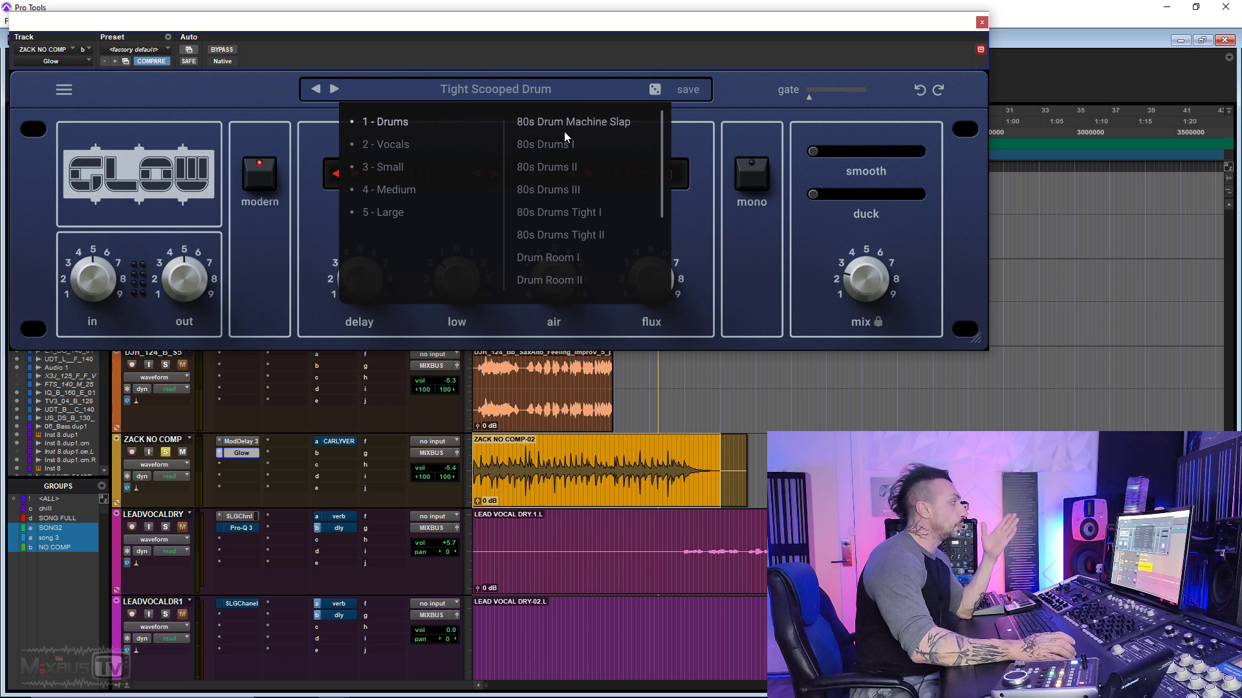
pyautogui.moveTo(661, 207); pyautogui.dragTo(667, 288)
pyautogui.scroll(3, 647, 194)
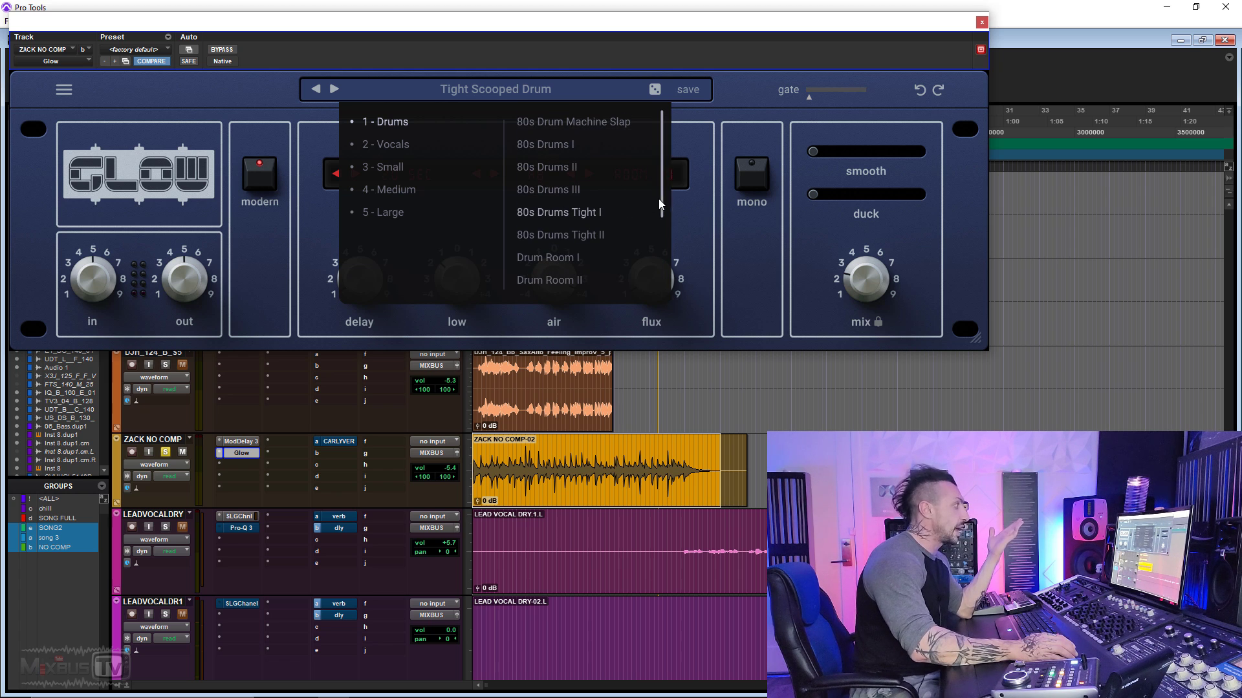
pyautogui.scroll(-2, 626, 226)
pyautogui.scroll(-3, 572, 261)
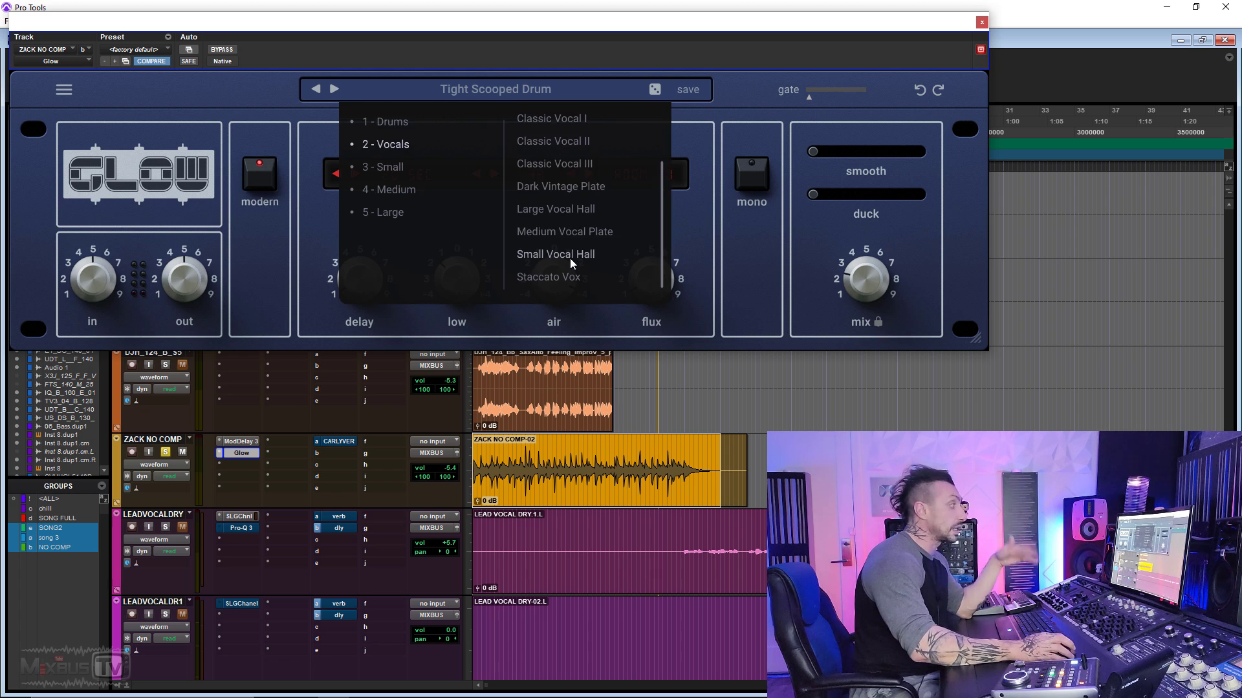
pyautogui.scroll(2, 589, 248)
pyautogui.click(664, 87)
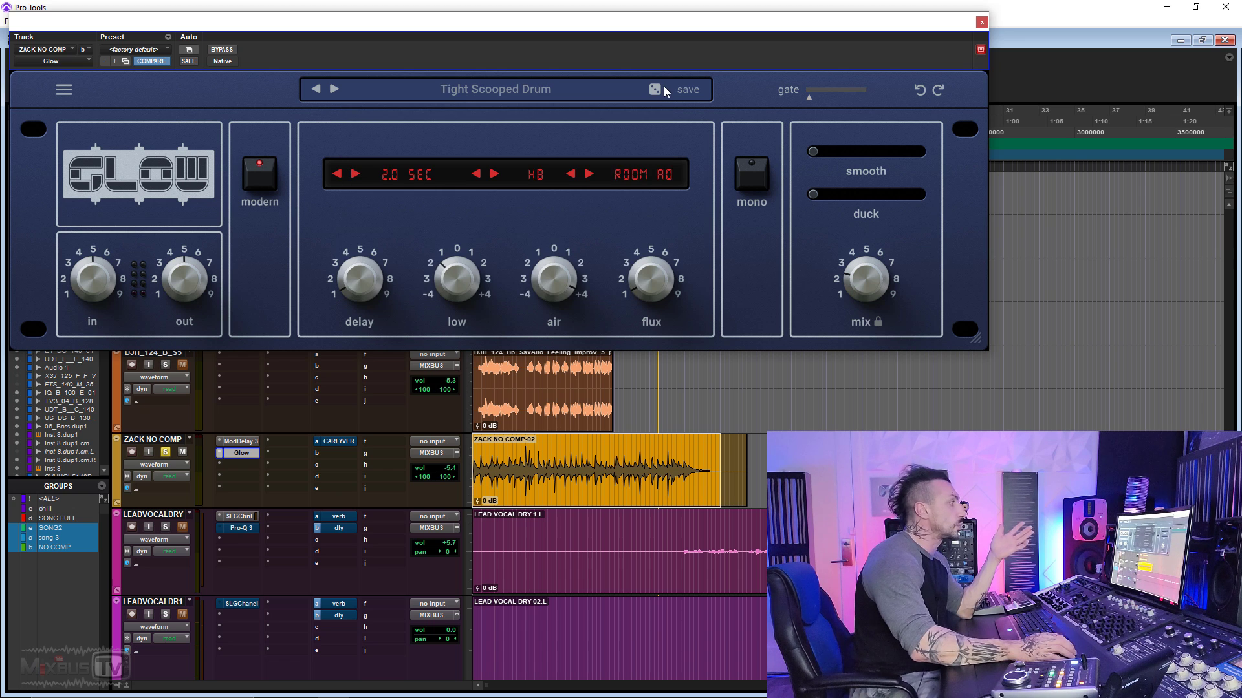
pyautogui.click(655, 89)
pyautogui.click(656, 88)
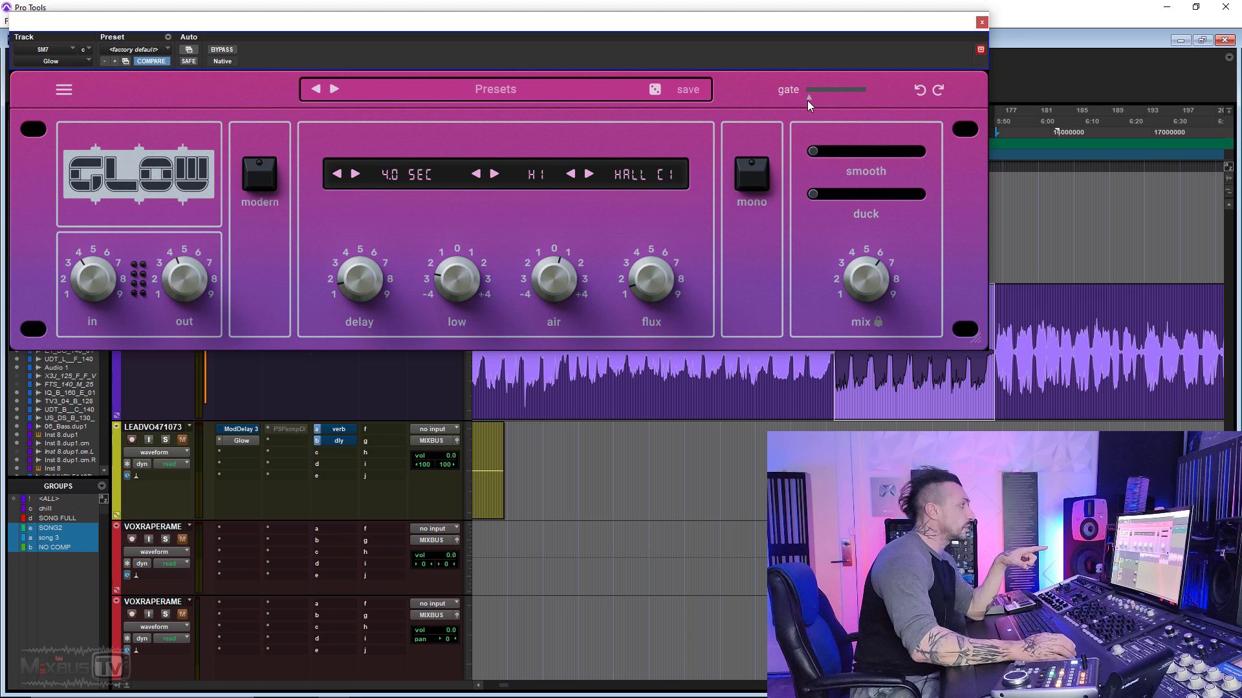
# Step: Play the SM7 vocal through Hall C1, raising air, cutting low to -5.6 dB and setting the mix to 42%
pyautogui.moveTo(817, 98); pyautogui.dragTo(847, 100)
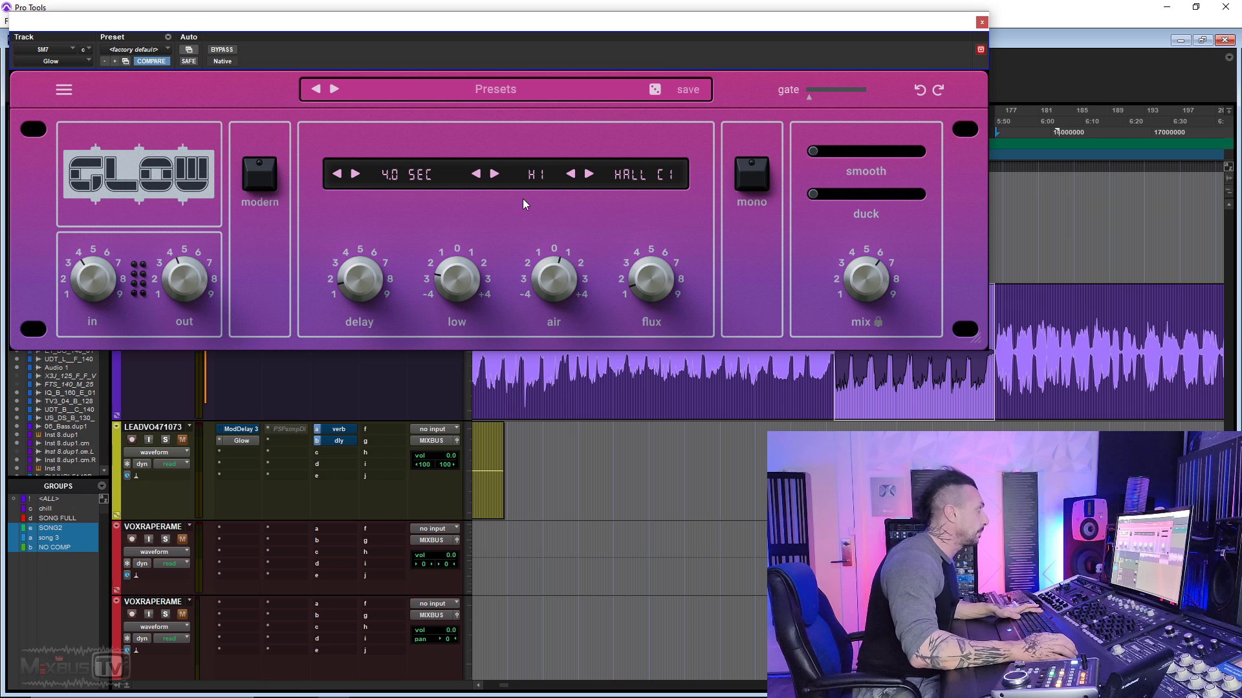
pyautogui.press('space')
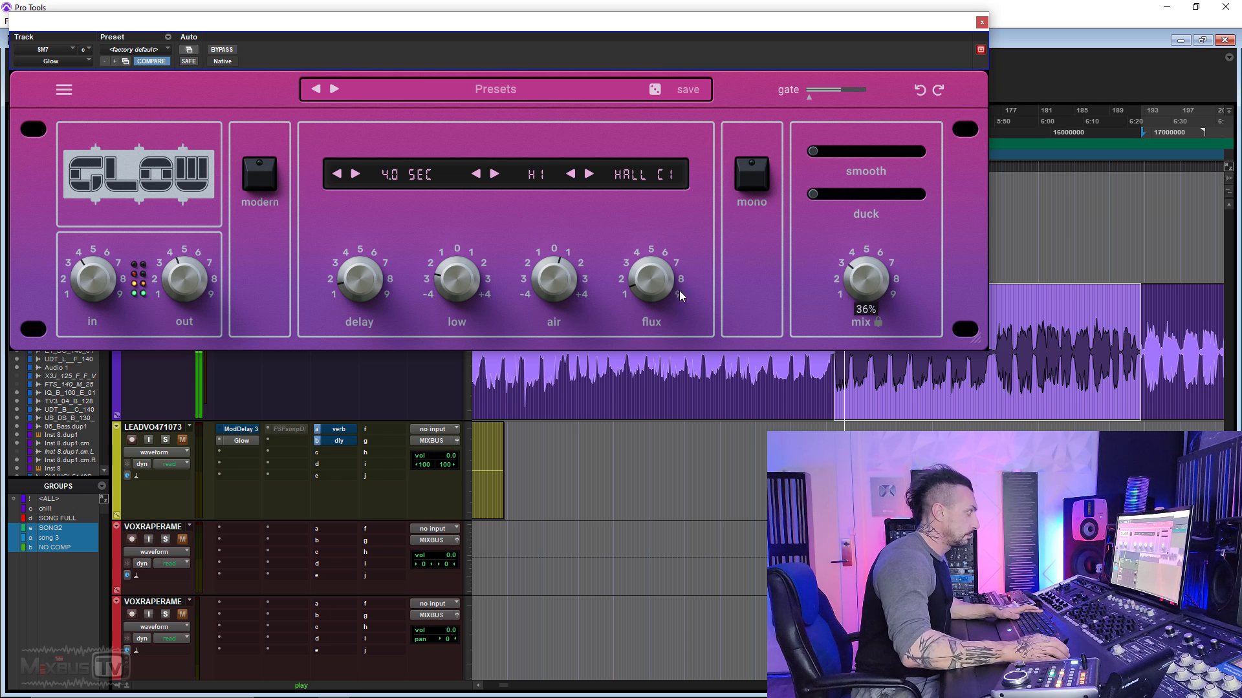
pyautogui.moveTo(554, 278); pyautogui.dragTo(522, 204)
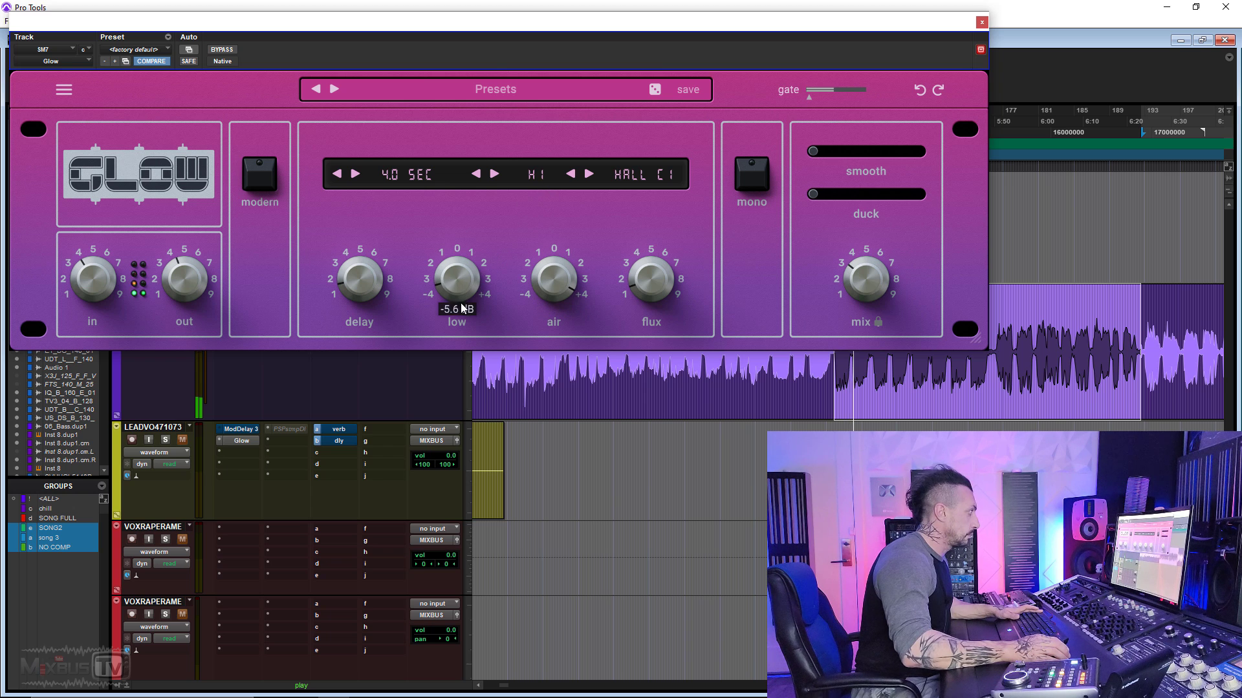
pyautogui.moveTo(874, 266)
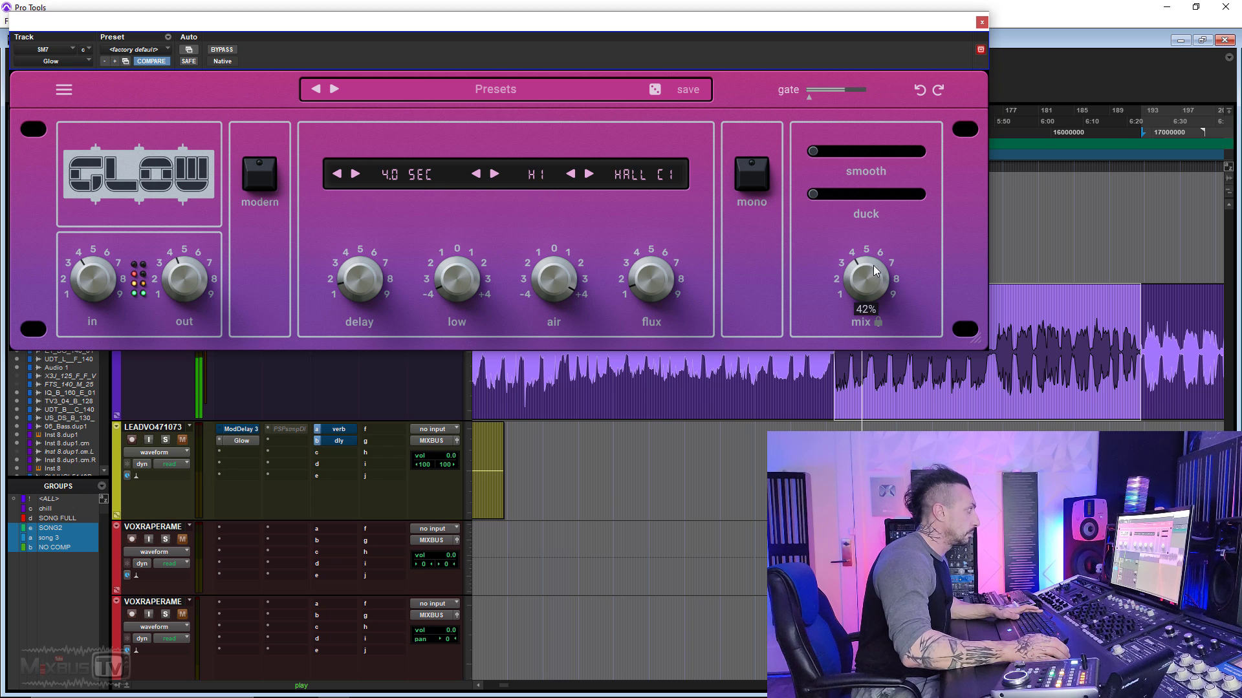
# Step: Raise smooth and flux on Hall C1, add a little duck, and briefly try modern mode
pyautogui.moveTo(817, 150); pyautogui.dragTo(952, 153)
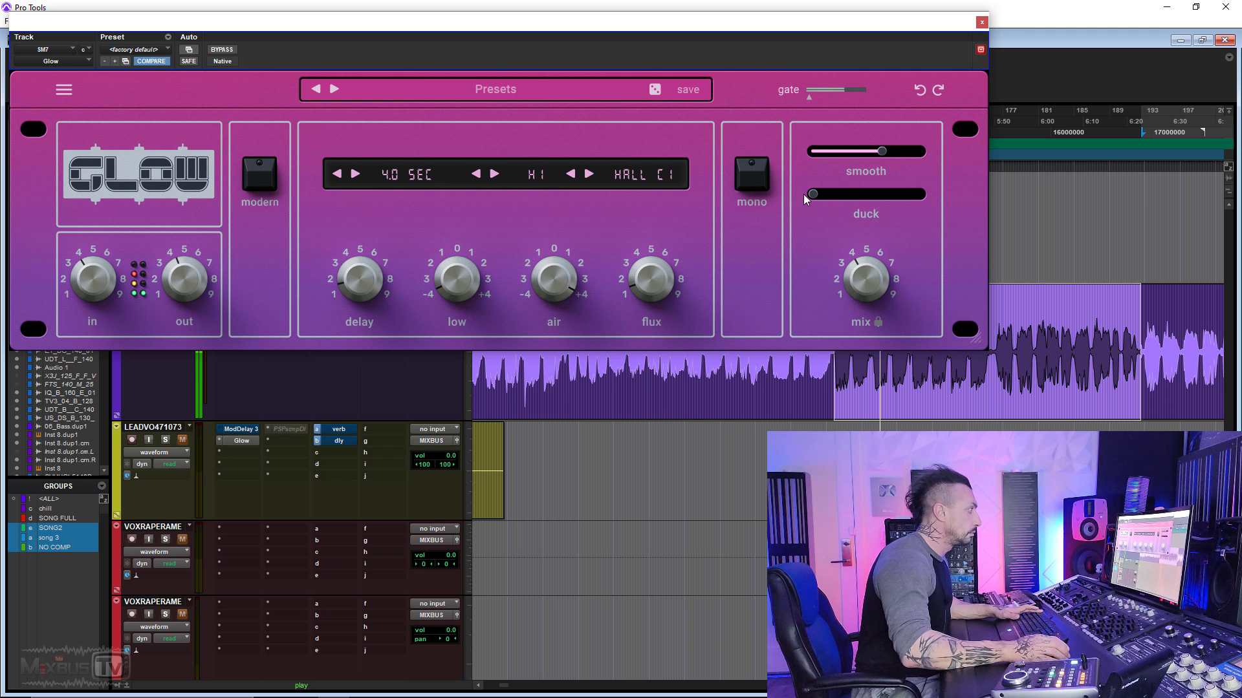
pyautogui.moveTo(803, 194); pyautogui.dragTo(825, 194)
pyautogui.click(260, 173)
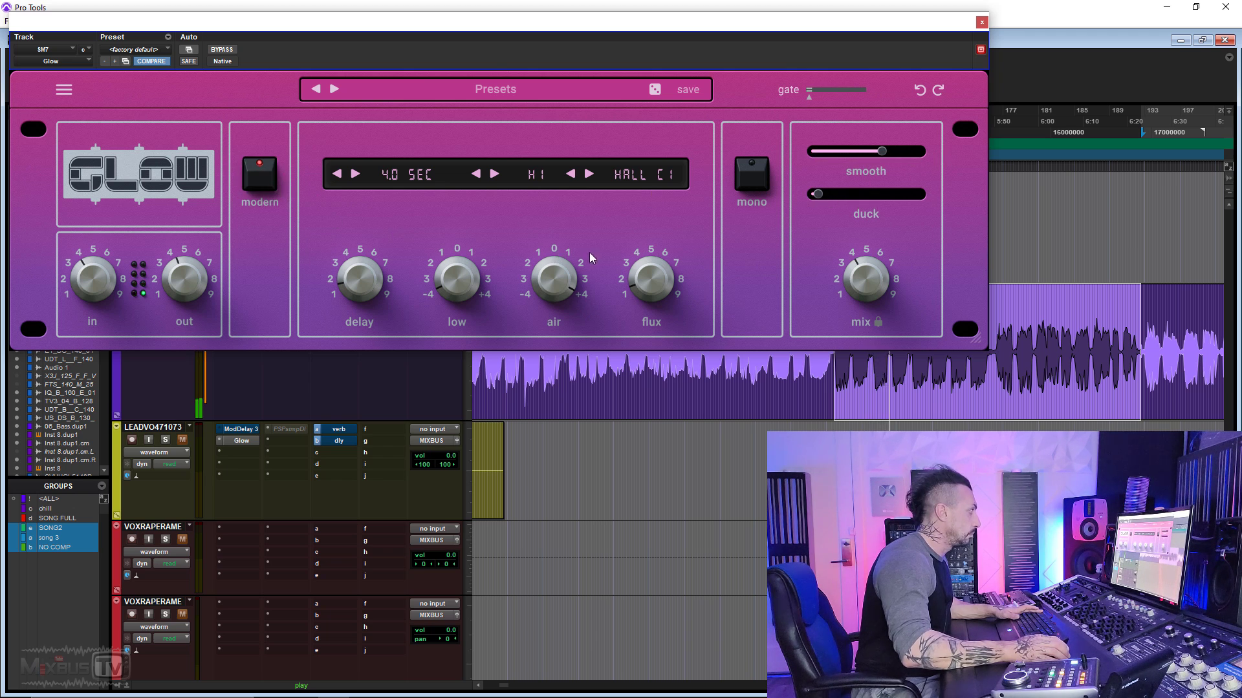
pyautogui.moveTo(641, 258); pyautogui.dragTo(628, 241)
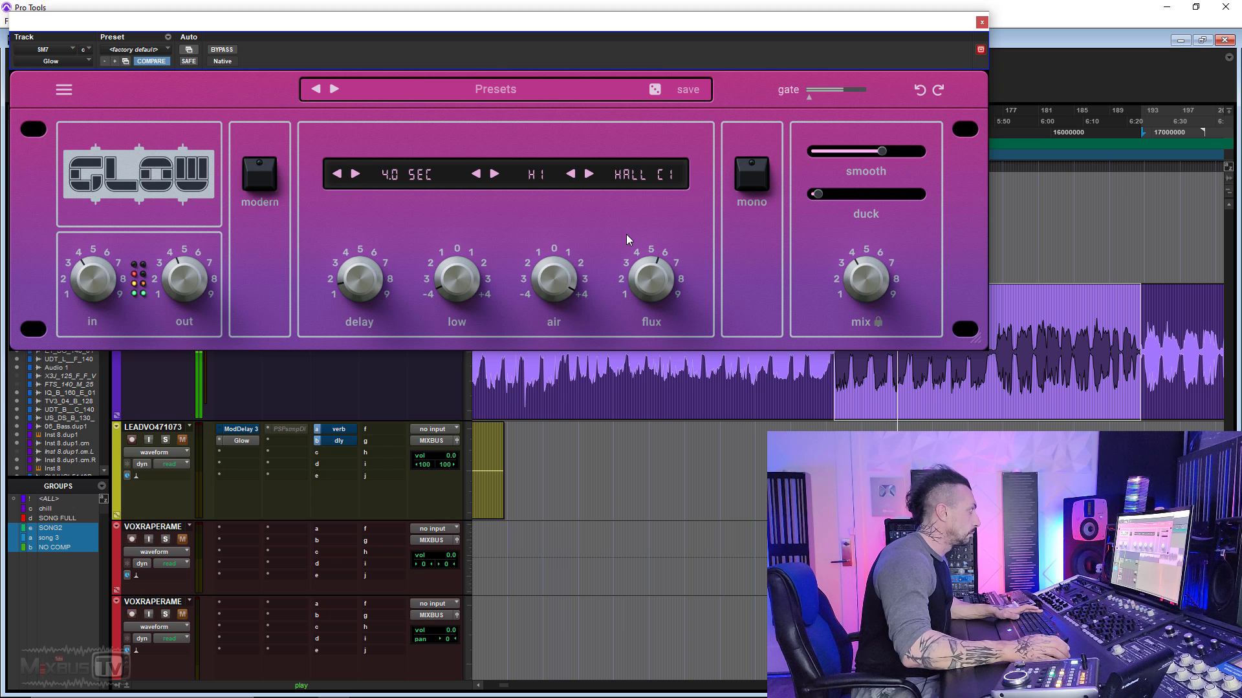
# Step: Switch the reverb to Room A1 with a 2.5 sec decay, and audition stronger ducking before resetting duck to 0%
pyautogui.click(637, 174)
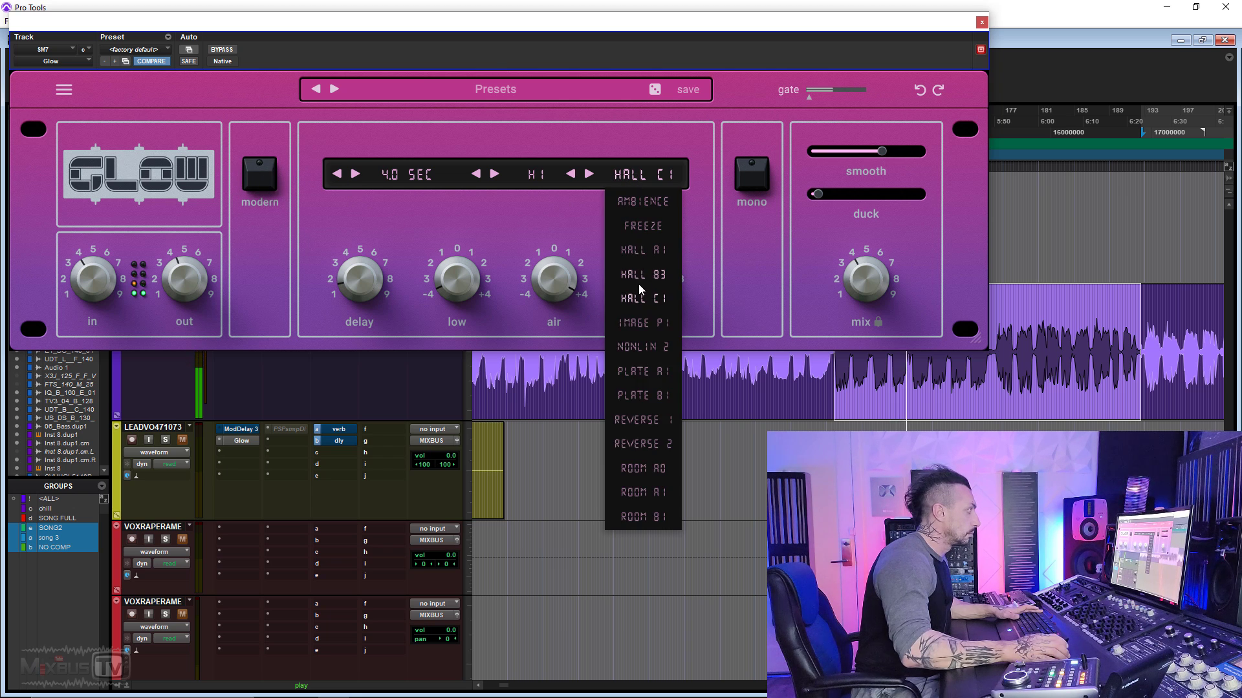
pyautogui.click(642, 491)
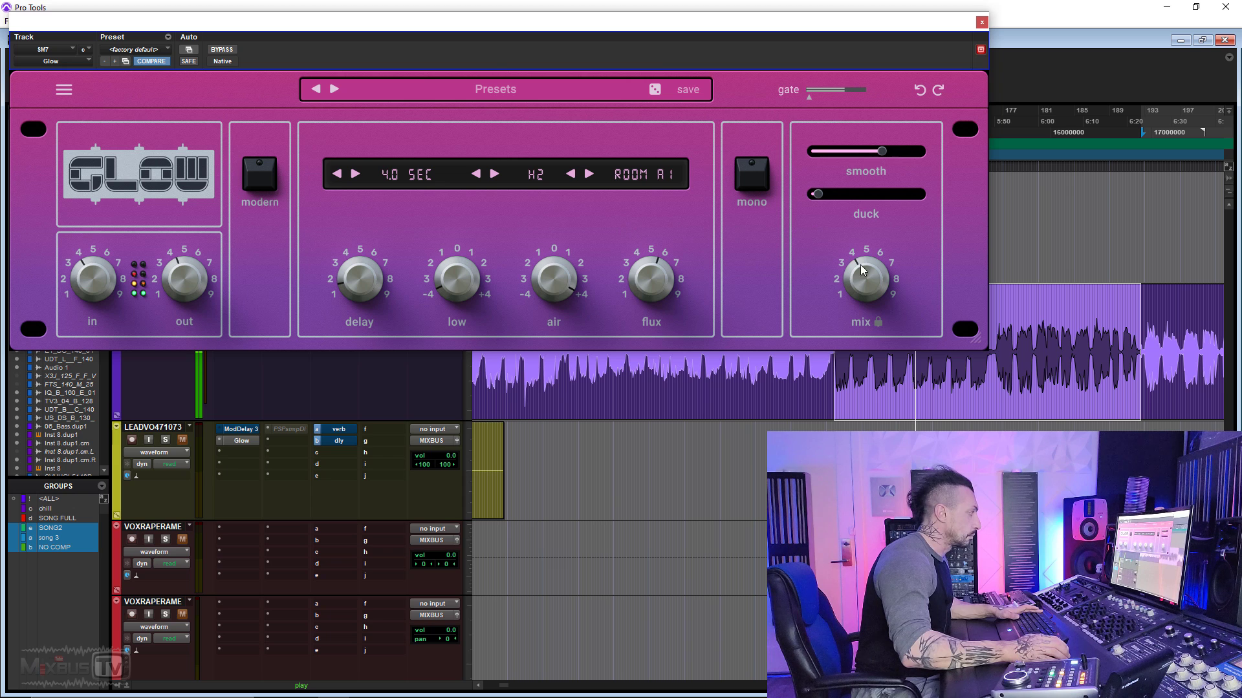
pyautogui.moveTo(819, 194); pyautogui.dragTo(892, 192)
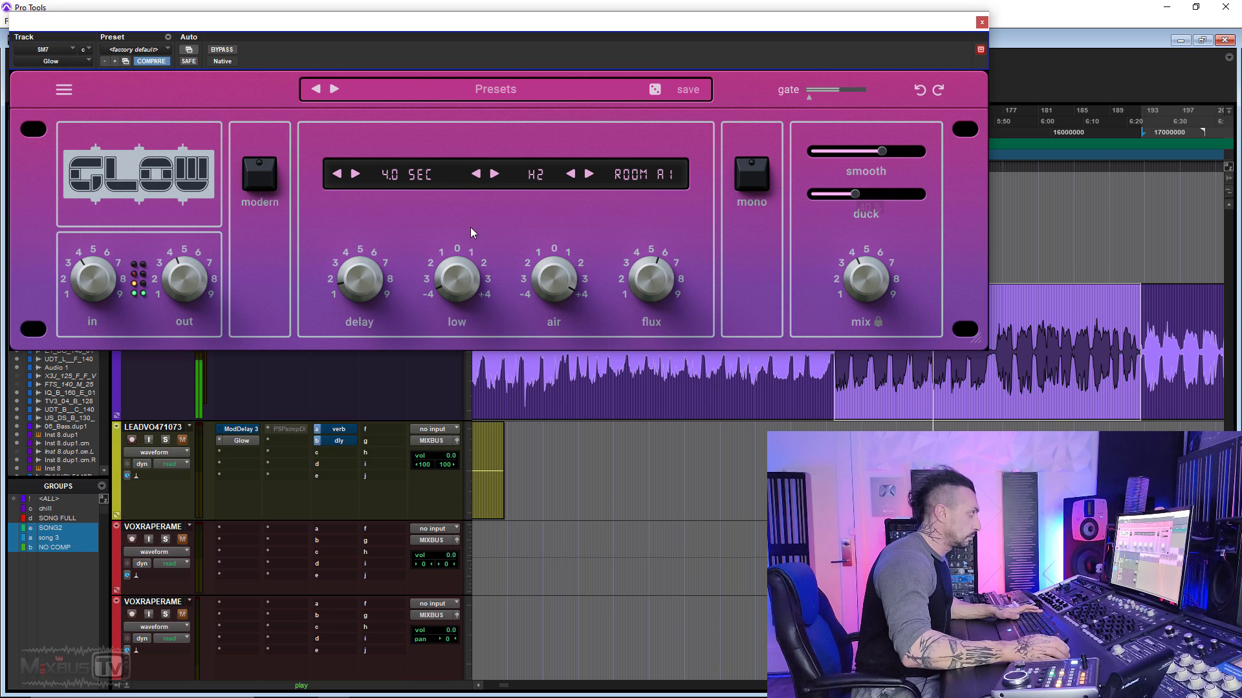
pyautogui.click(405, 175)
pyautogui.click(405, 286)
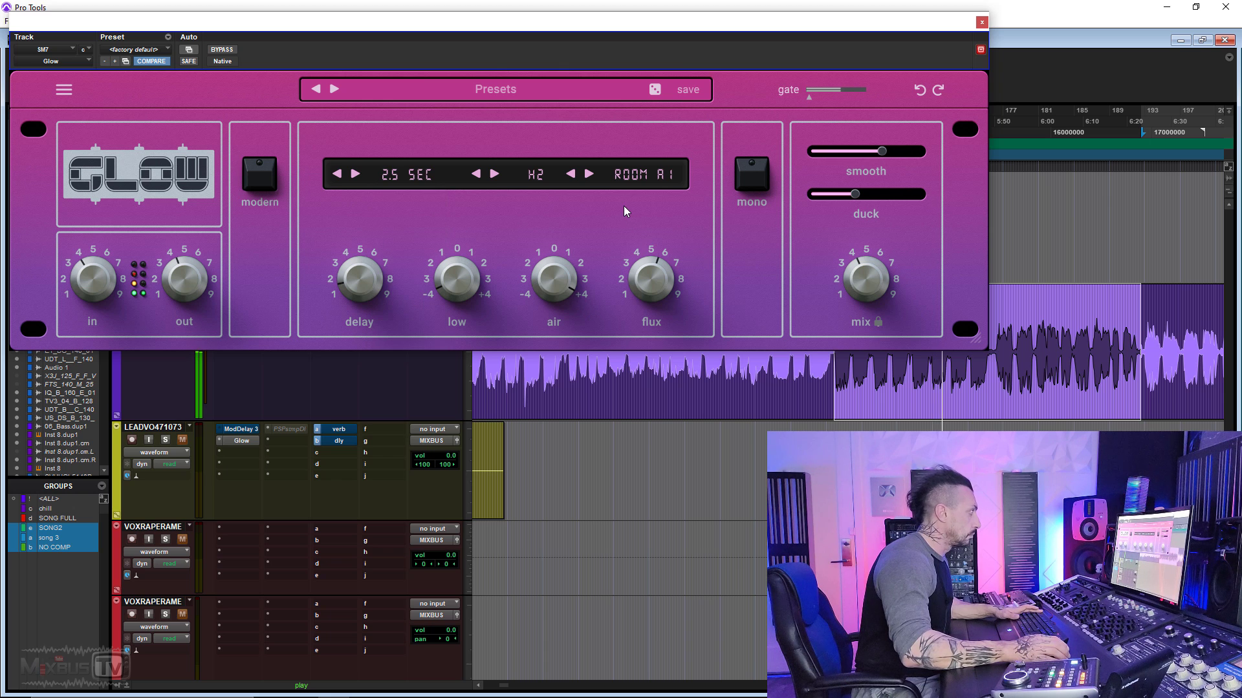
pyautogui.moveTo(852, 194); pyautogui.dragTo(723, 213)
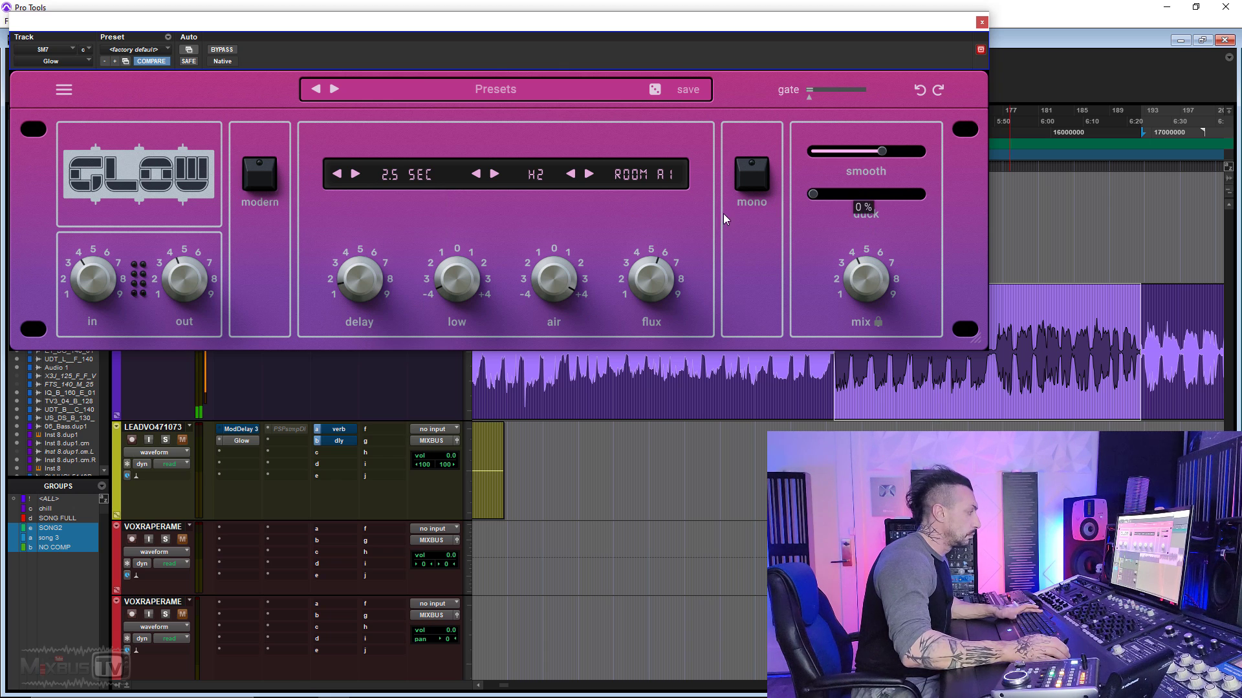
# Step: Switch the reverb to Hall A1 with variation H4, and reset smooth to 0%
pyautogui.click(648, 187)
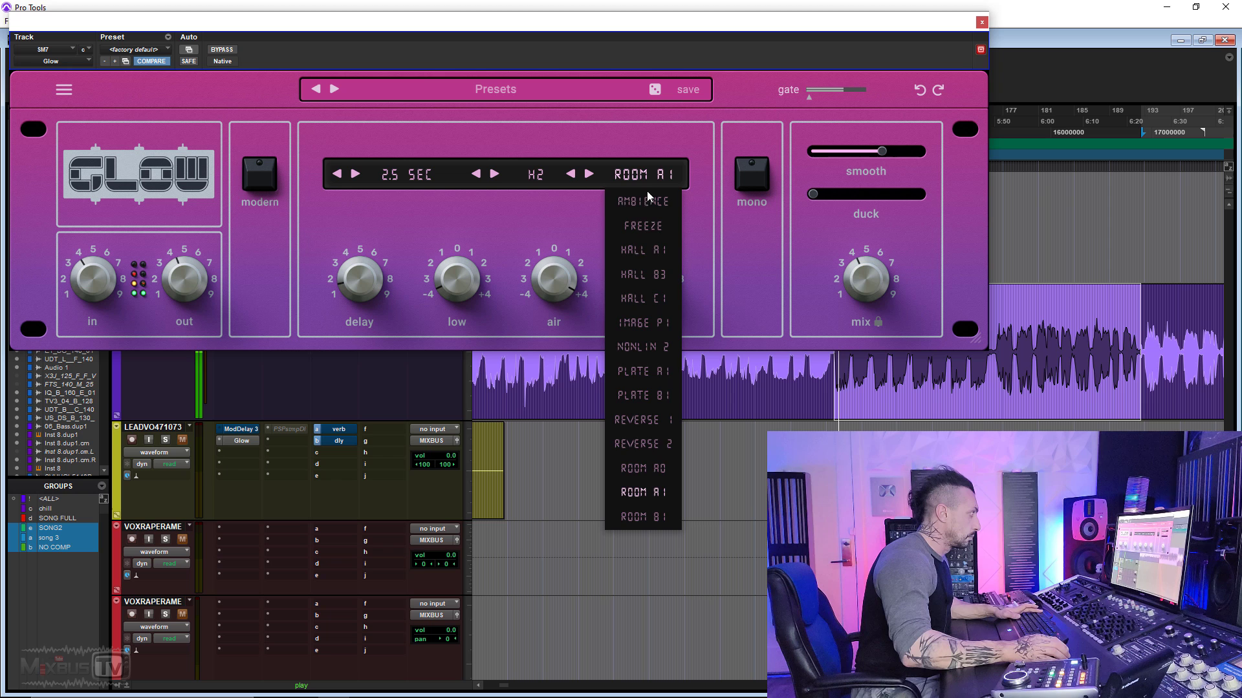
pyautogui.click(652, 250)
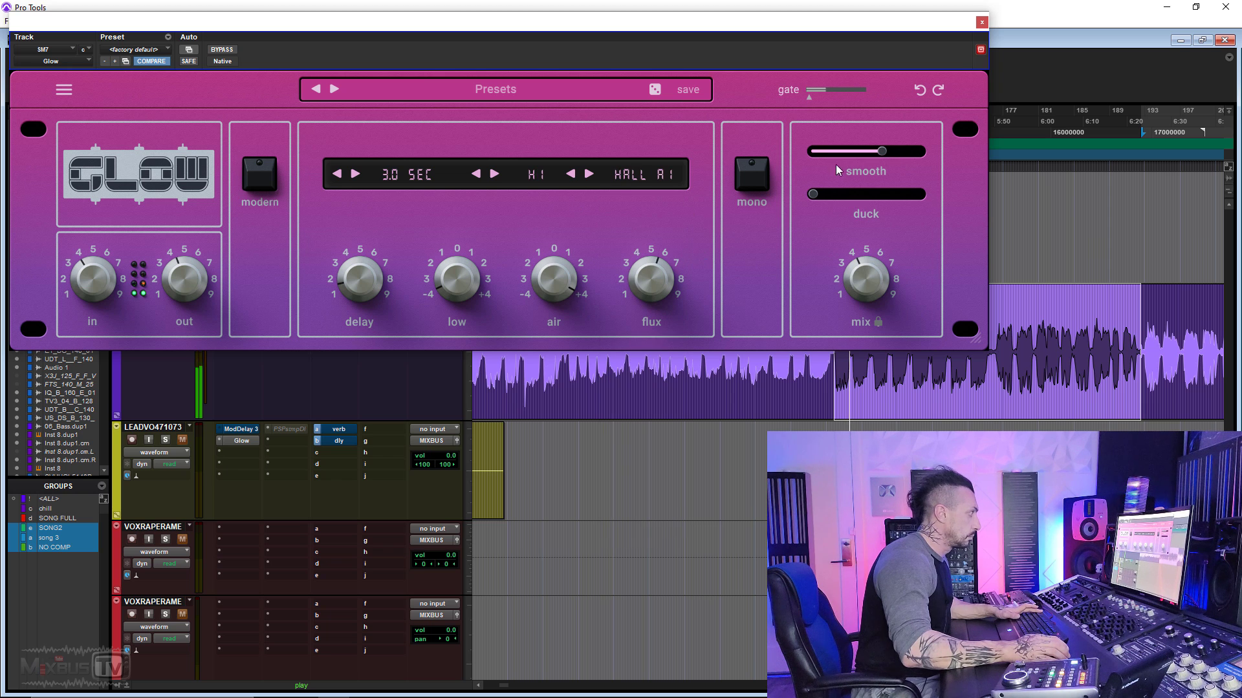
pyautogui.moveTo(847, 152); pyautogui.dragTo(794, 153)
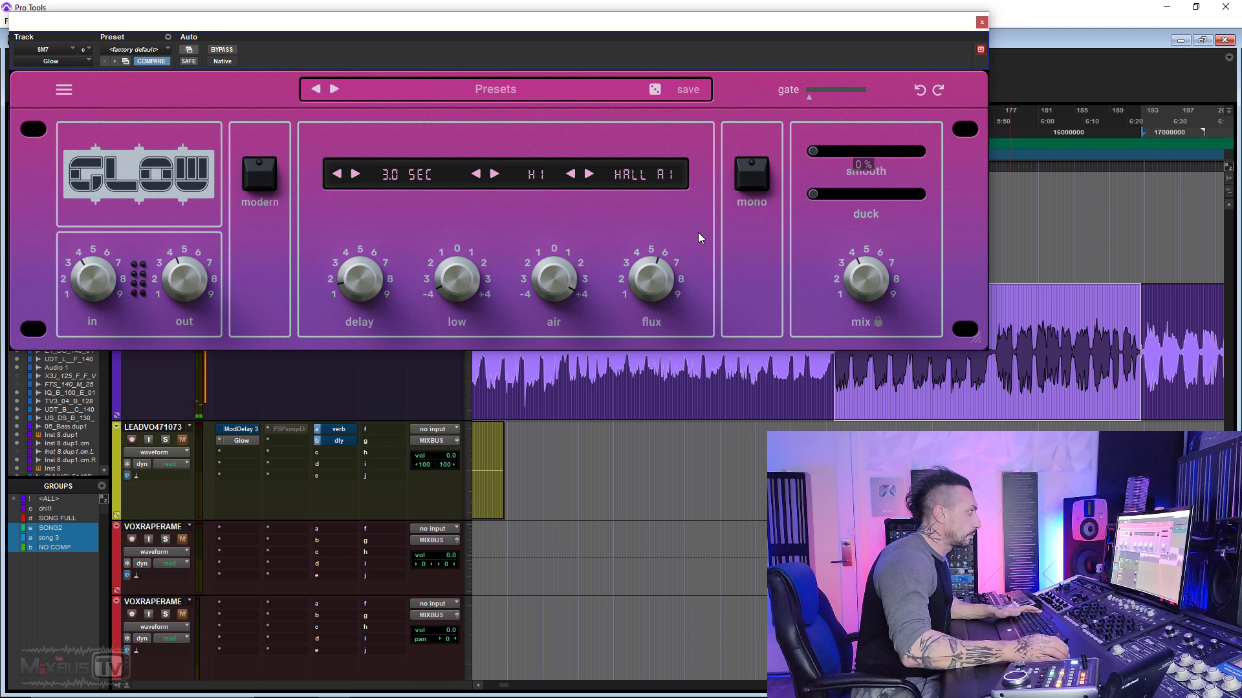
pyautogui.click(535, 176)
pyautogui.click(538, 205)
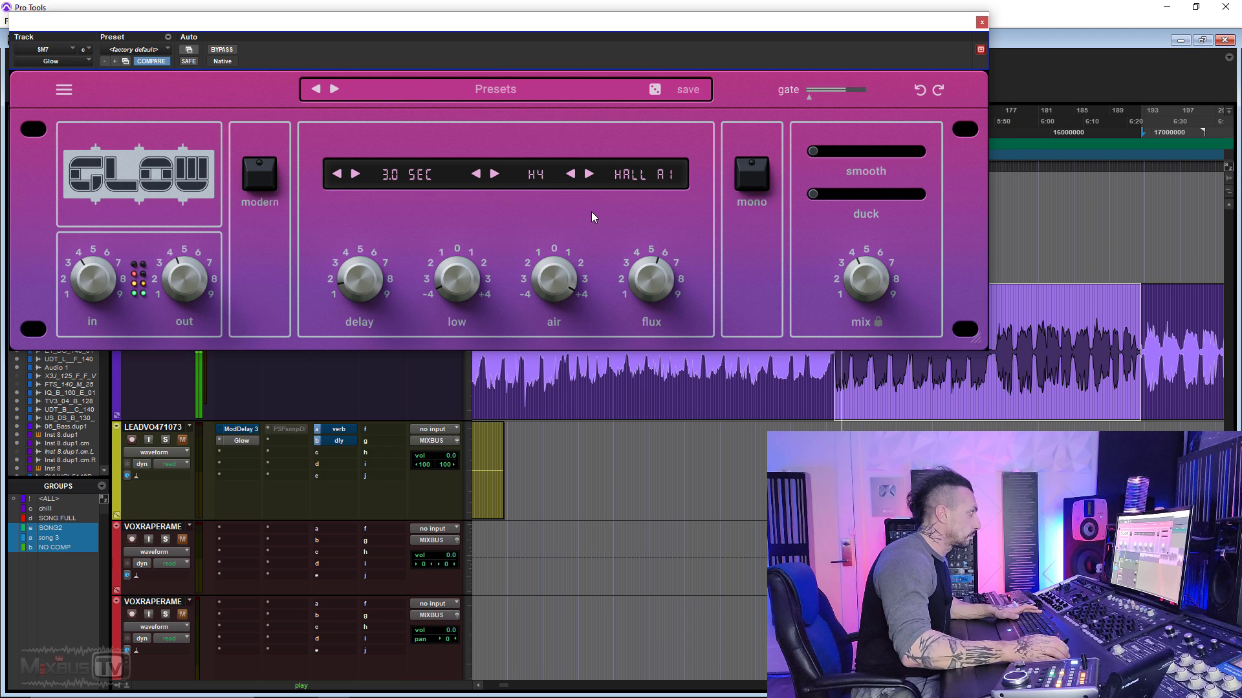
# Step: Adjust the Hall A1 tone by raising smooth, lowering air, and setting flux to 10% and the mix to 50%
pyautogui.moveTo(805, 150); pyautogui.dragTo(959, 152)
pyautogui.moveTo(663, 281); pyautogui.dragTo(659, 335)
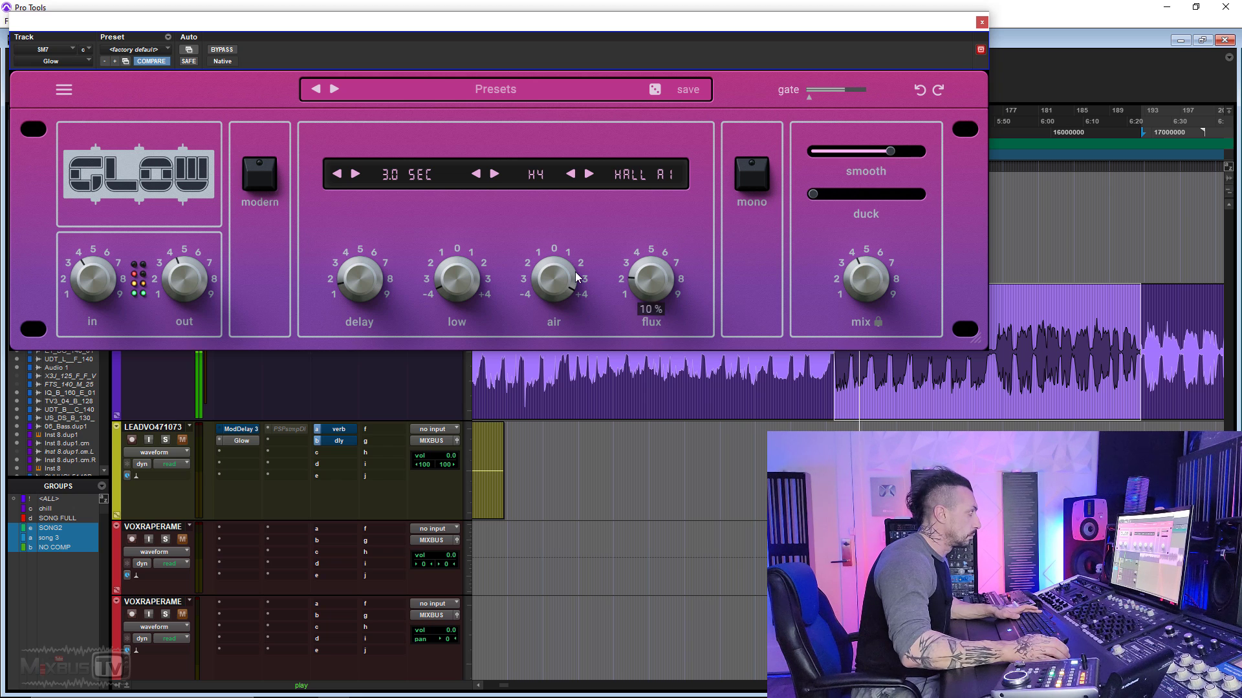
pyautogui.moveTo(577, 277); pyautogui.dragTo(555, 292)
pyautogui.moveTo(459, 288); pyautogui.dragTo(461, 280)
pyautogui.moveTo(870, 277); pyautogui.dragTo(873, 267)
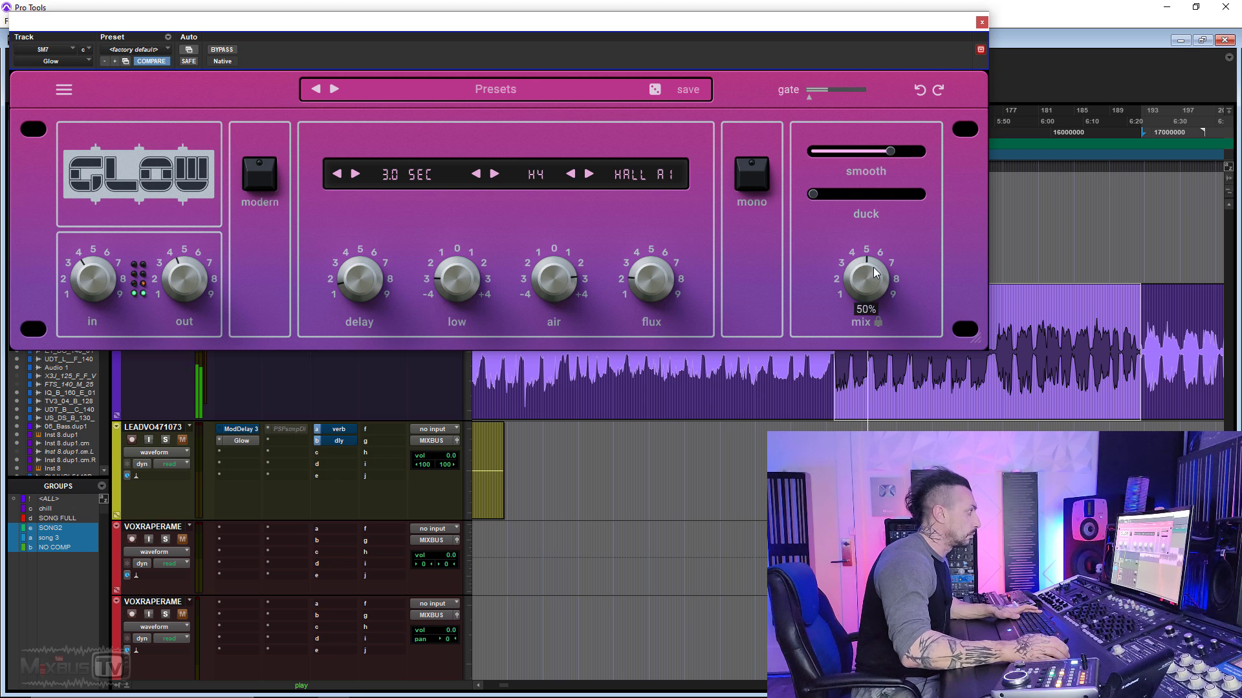
# Step: Switch the reverb to Hall B3 with variation H1, and raise the mix to 68%
pyautogui.click(539, 176)
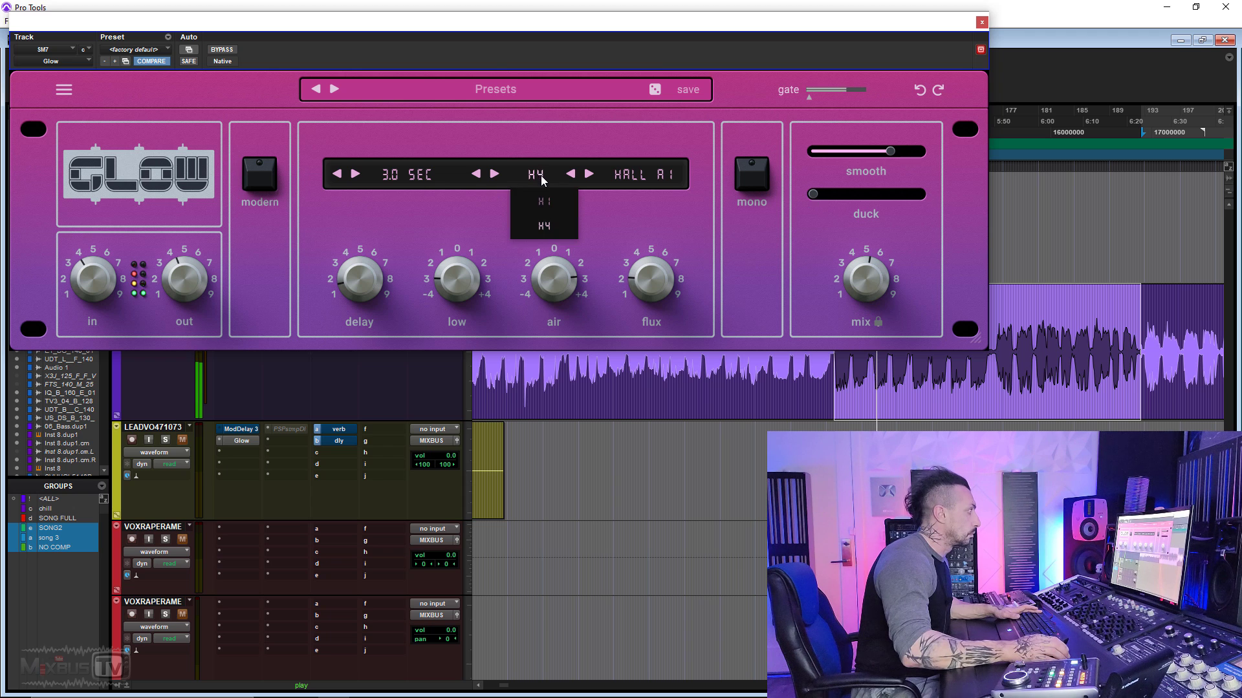
pyautogui.click(551, 202)
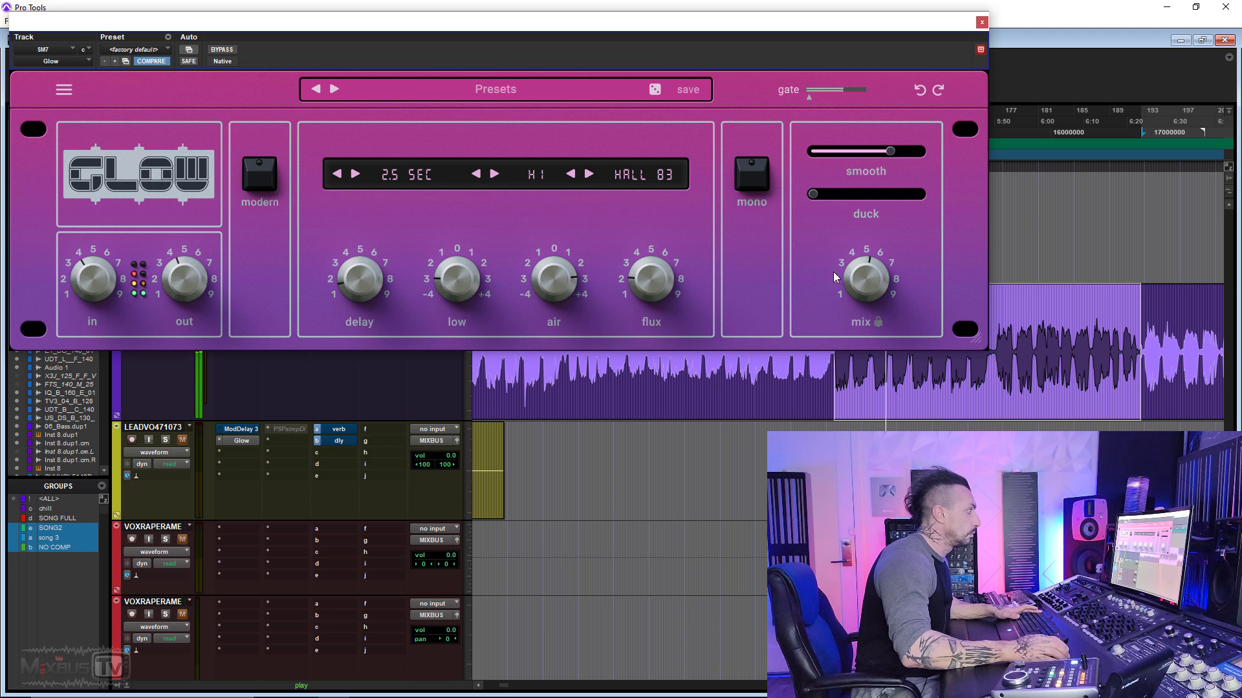
pyautogui.moveTo(866, 277); pyautogui.dragTo(871, 251)
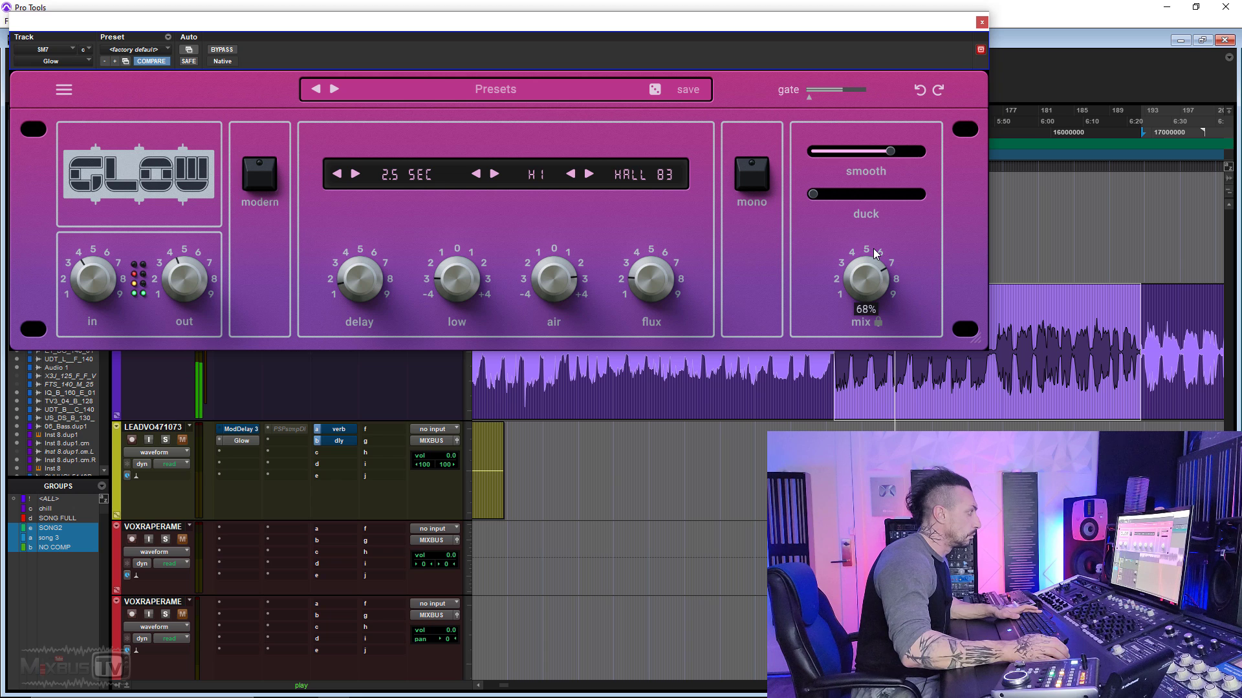
# Step: Lengthen the Hall B3 decay to 4.0 sec, and reduce smooth to a low amount
pyautogui.click(421, 173)
pyautogui.click(417, 380)
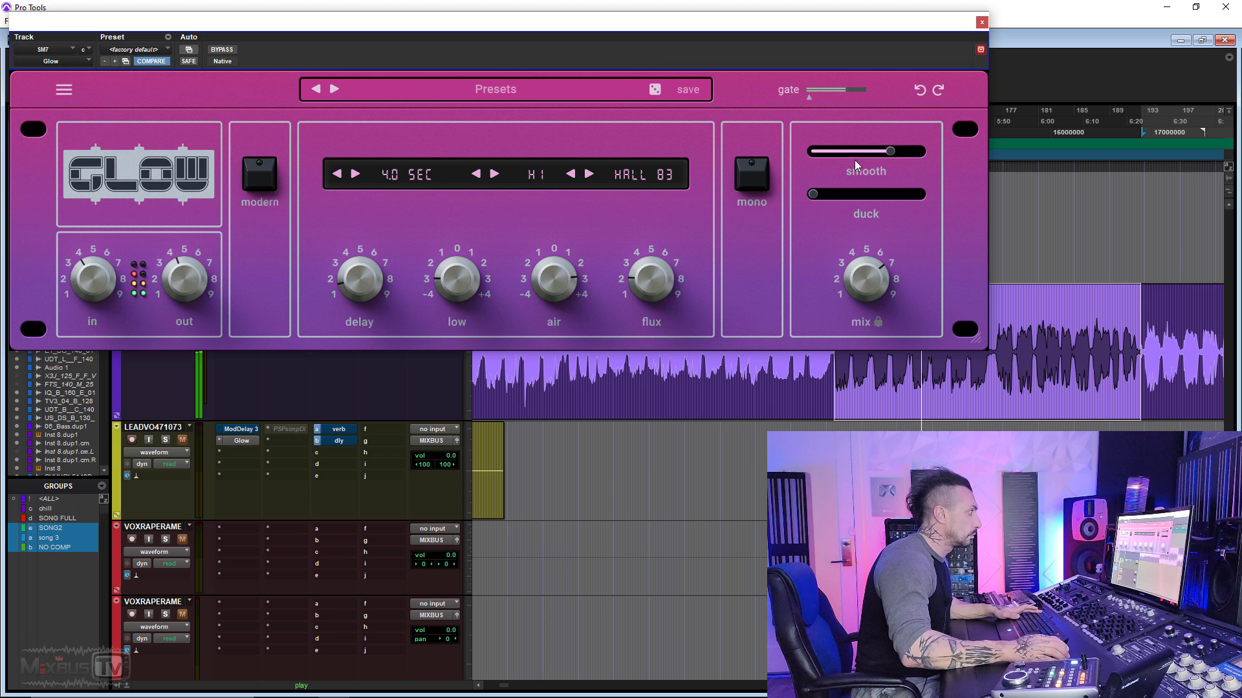
pyautogui.moveTo(855, 160); pyautogui.dragTo(782, 180)
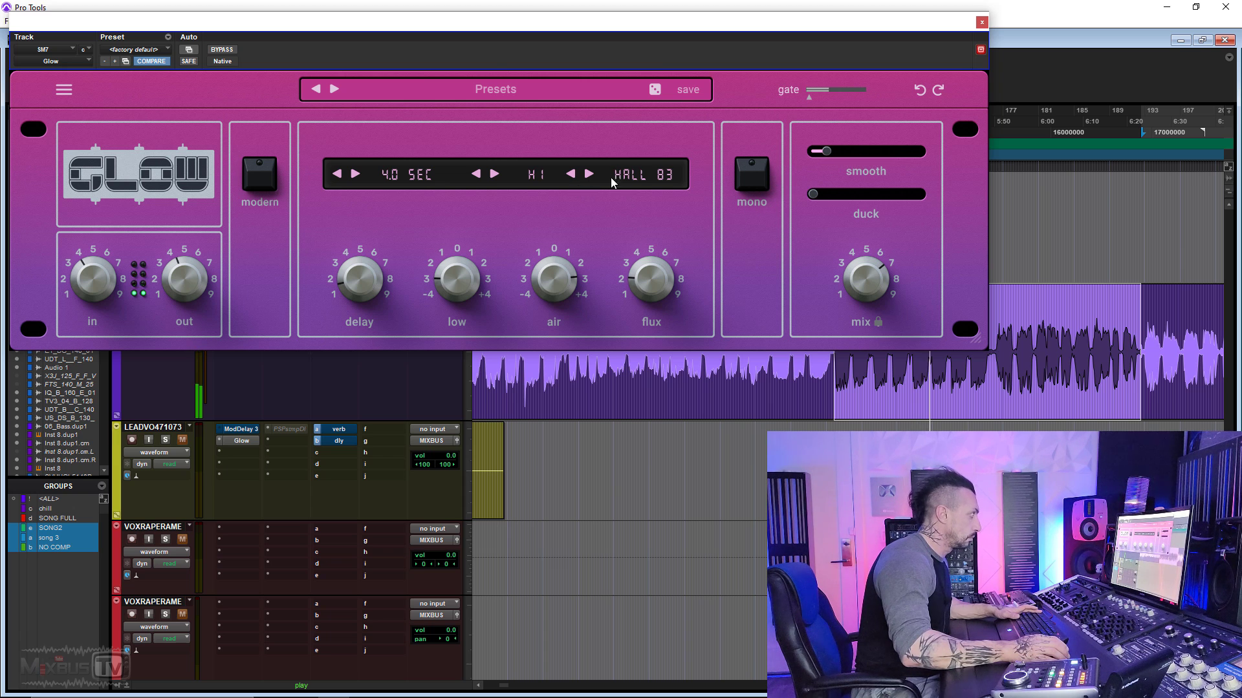
# Step: Audition Hall C1, switch the reverb to Plate A1, and lower the mix
pyautogui.click(588, 173)
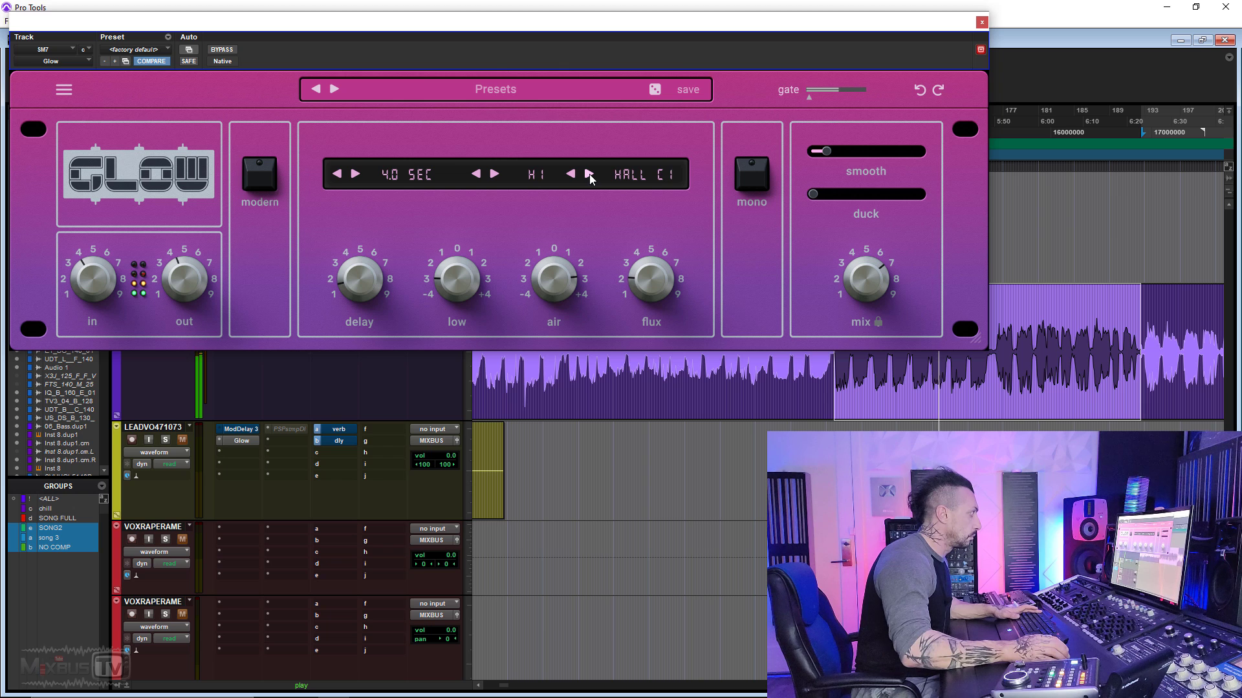
pyautogui.click(642, 173)
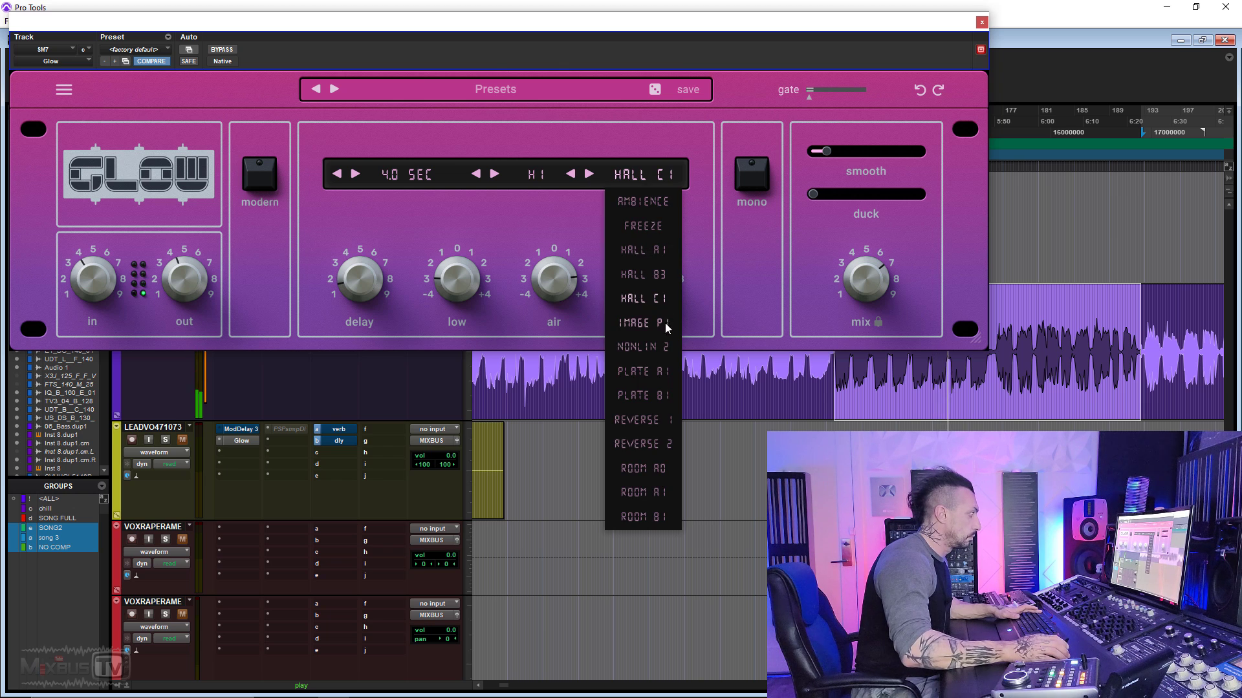
pyautogui.click(649, 371)
pyautogui.moveTo(852, 300)
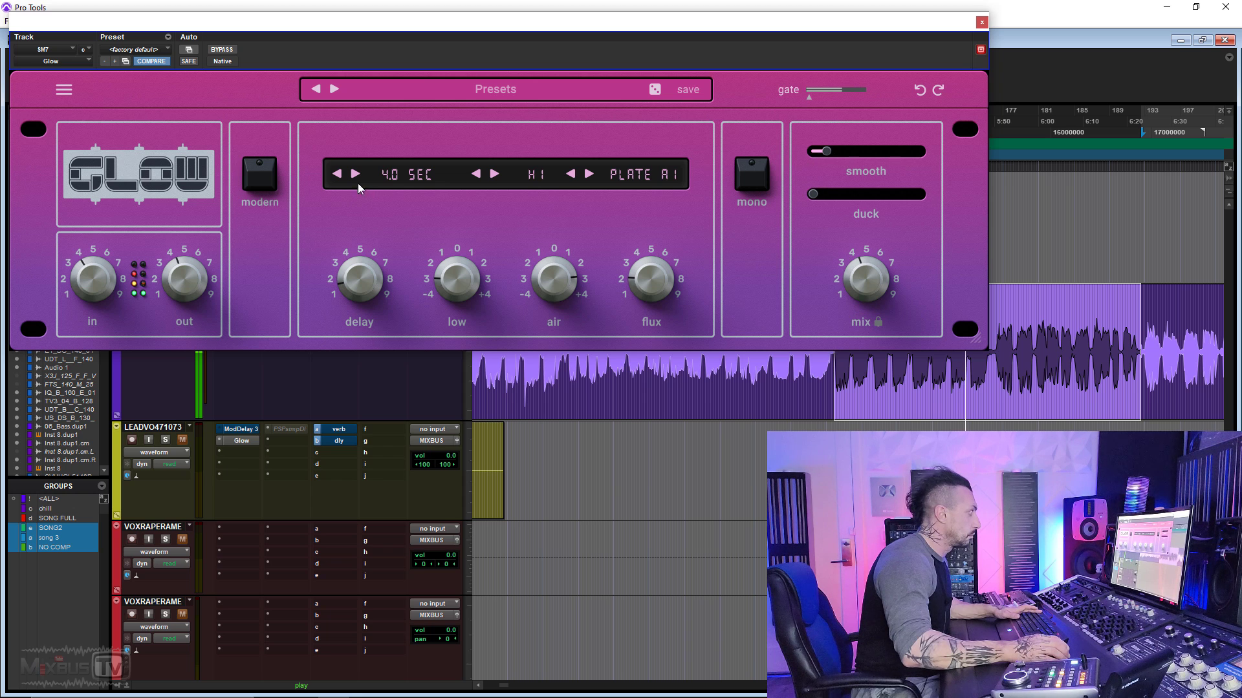
# Step: Shorten the Plate A1 decay to 3.0 sec, and raise smooth while reducing air
pyautogui.click(337, 173)
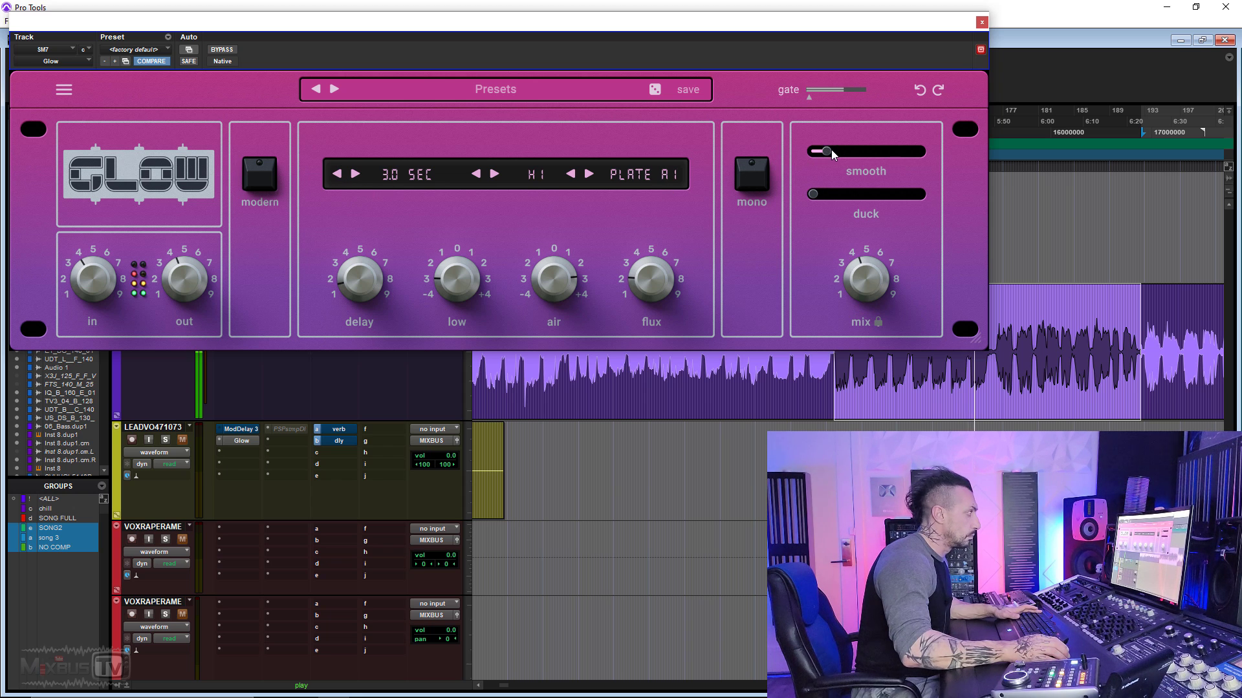
pyautogui.moveTo(832, 150); pyautogui.dragTo(879, 151)
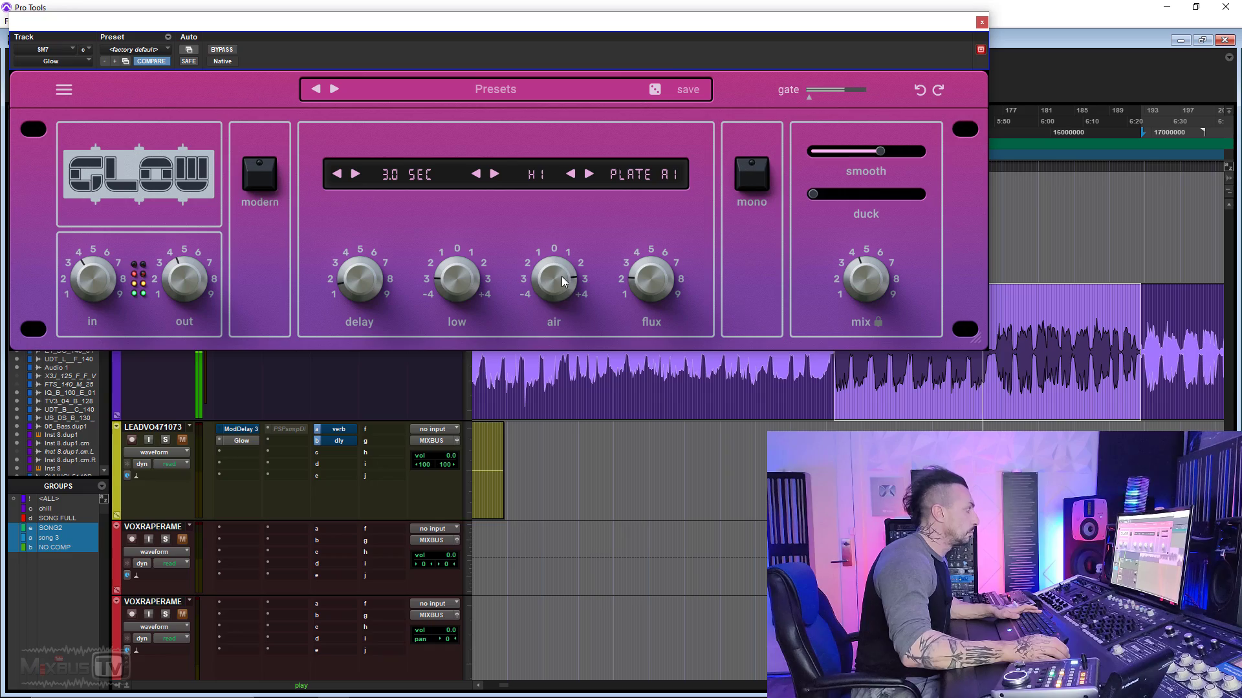
pyautogui.moveTo(561, 277); pyautogui.dragTo(564, 289)
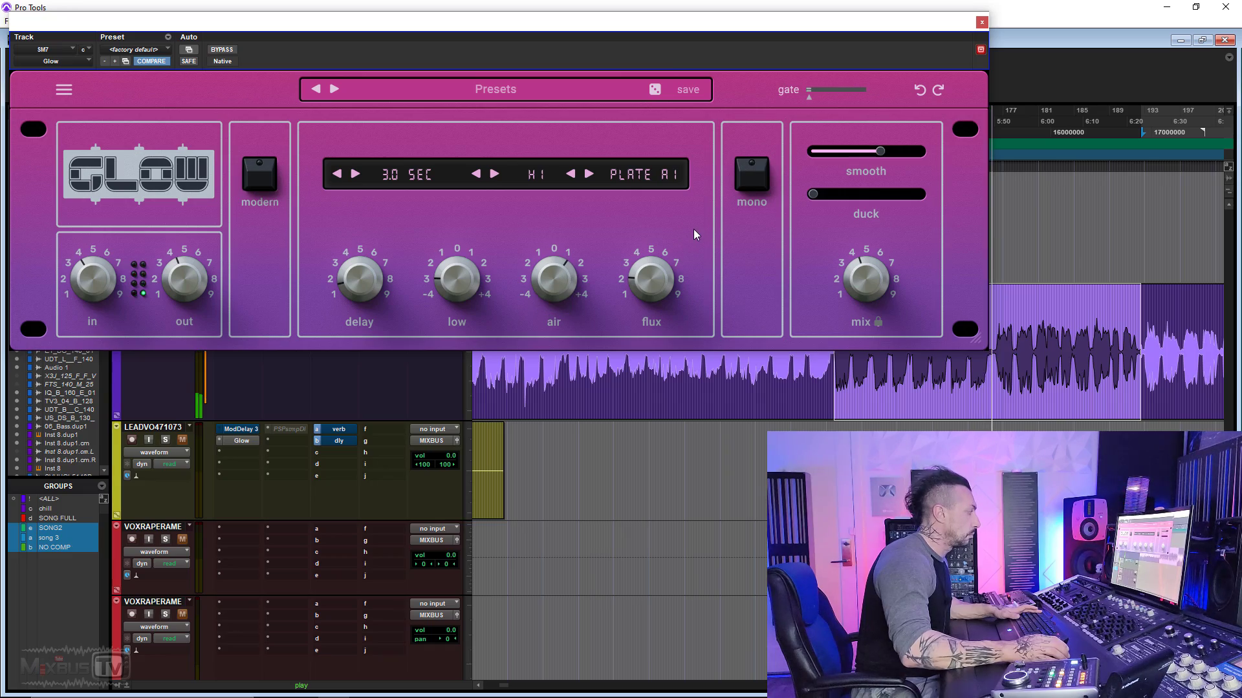